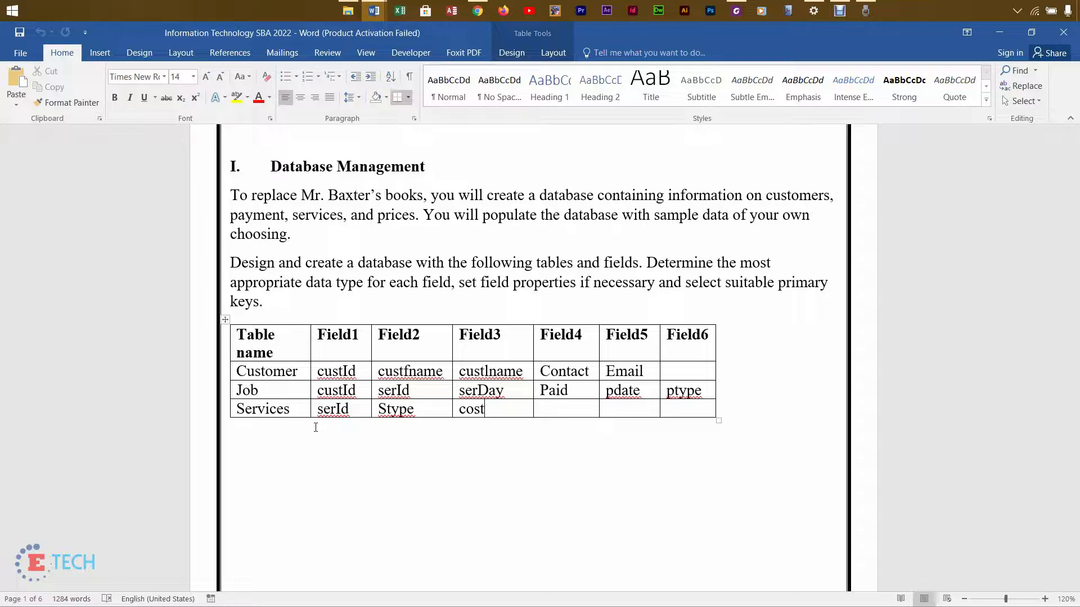
Step: Switch to Access and create a blank desktop database named Sample Tutorial
left_click(452, 11)
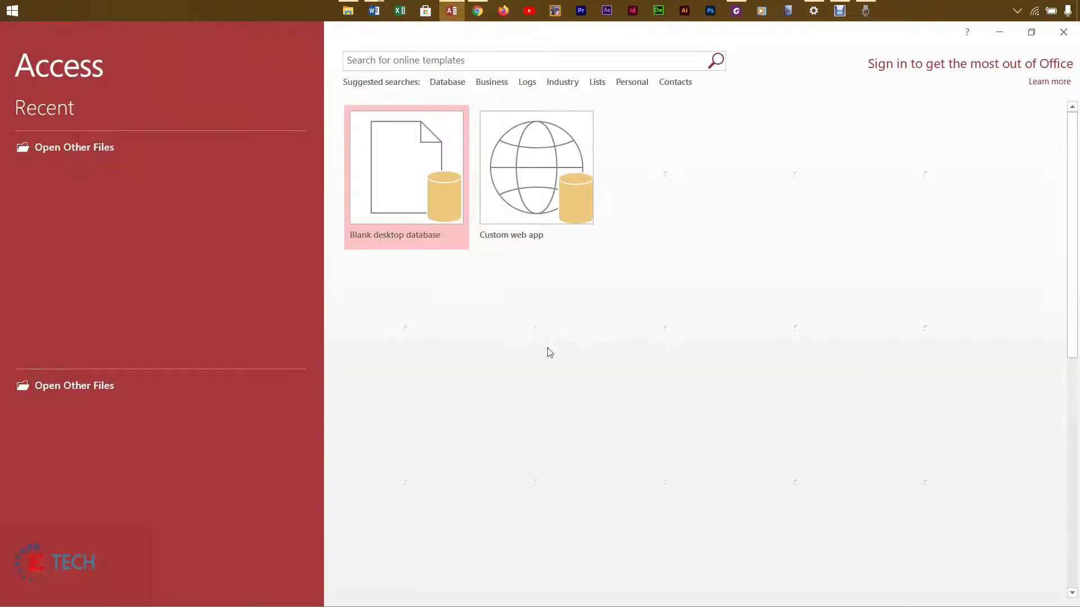
left_click(681, 460)
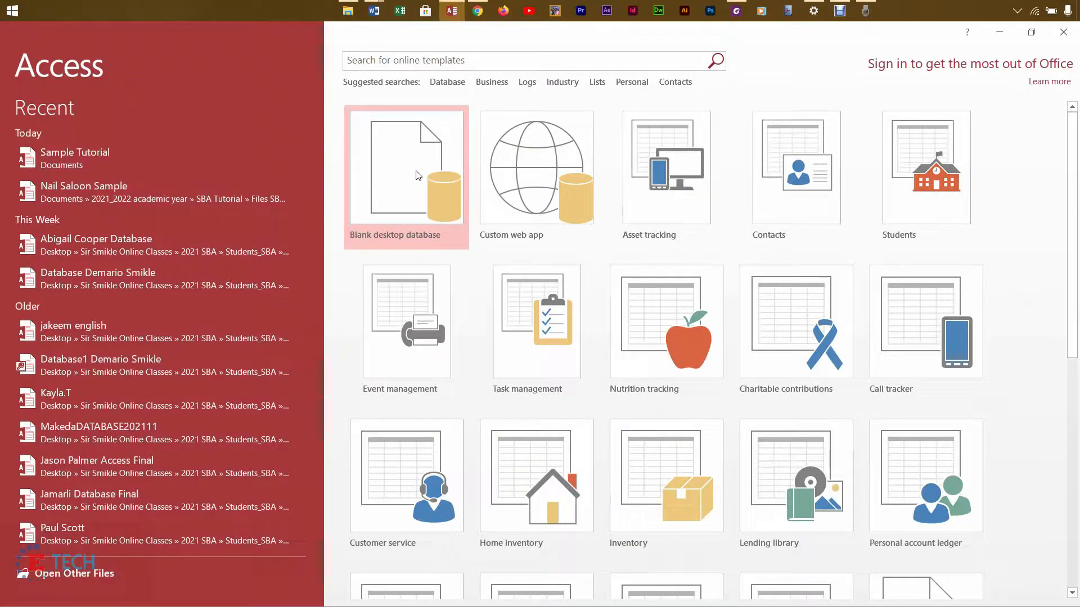
left_click(416, 174)
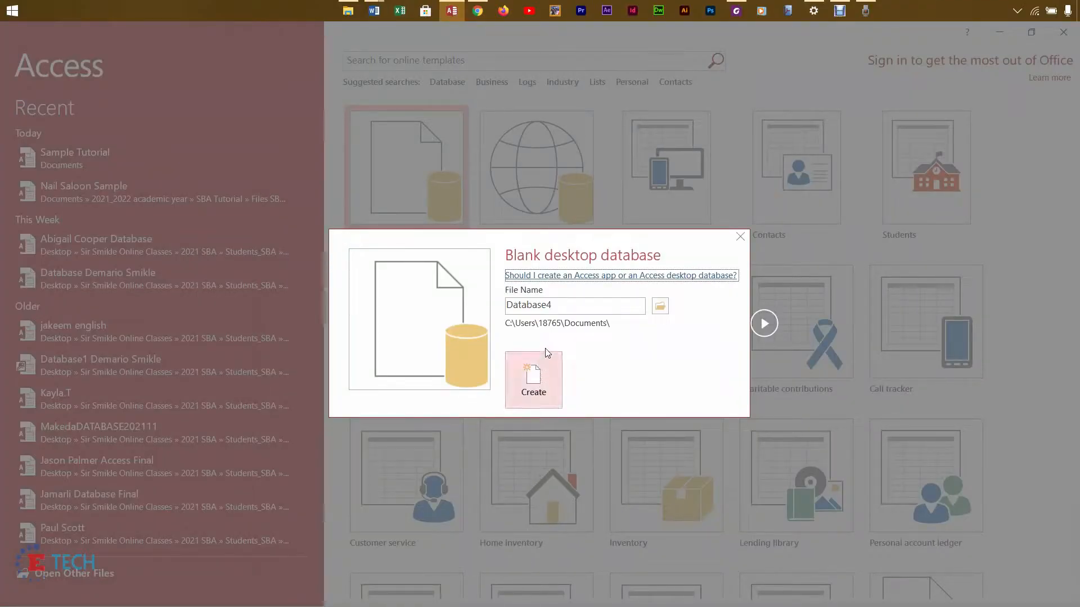
double_click(563, 300)
type("S")
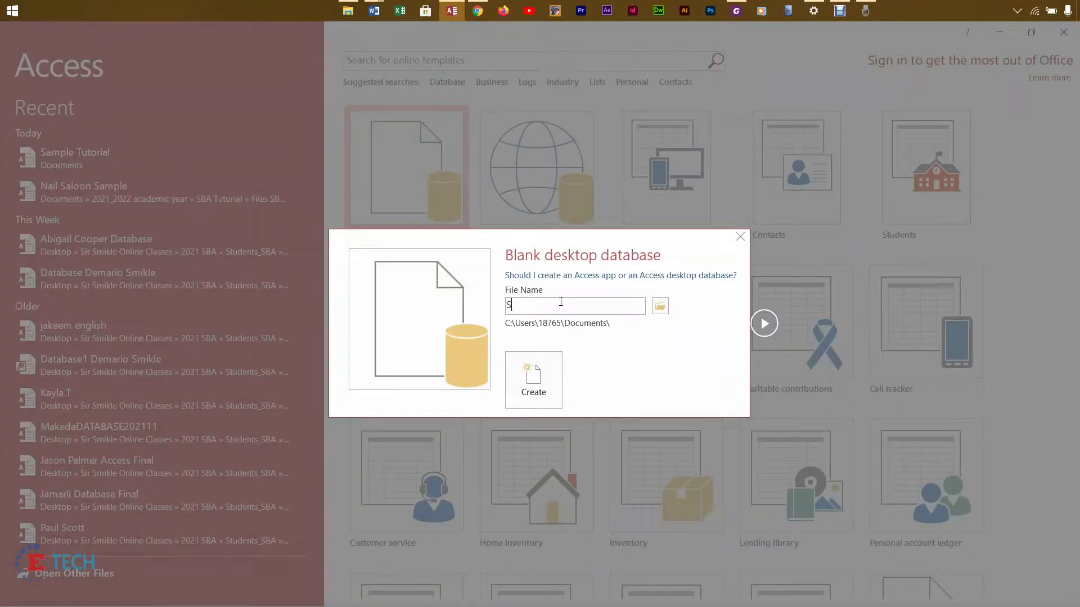
type("ample Tutorial")
key("BackSpace")
key("BackSpace")
type("al")
left_click(528, 374)
left_click(519, 367)
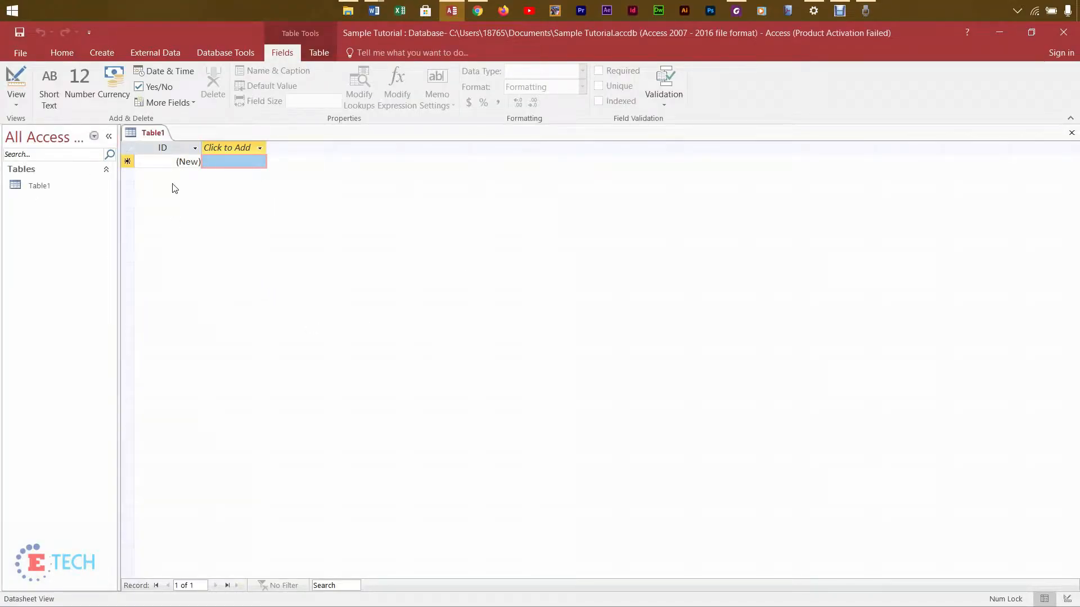
Step: Switch the new table to Design View, saving it under the name Customer
right_click(150, 135)
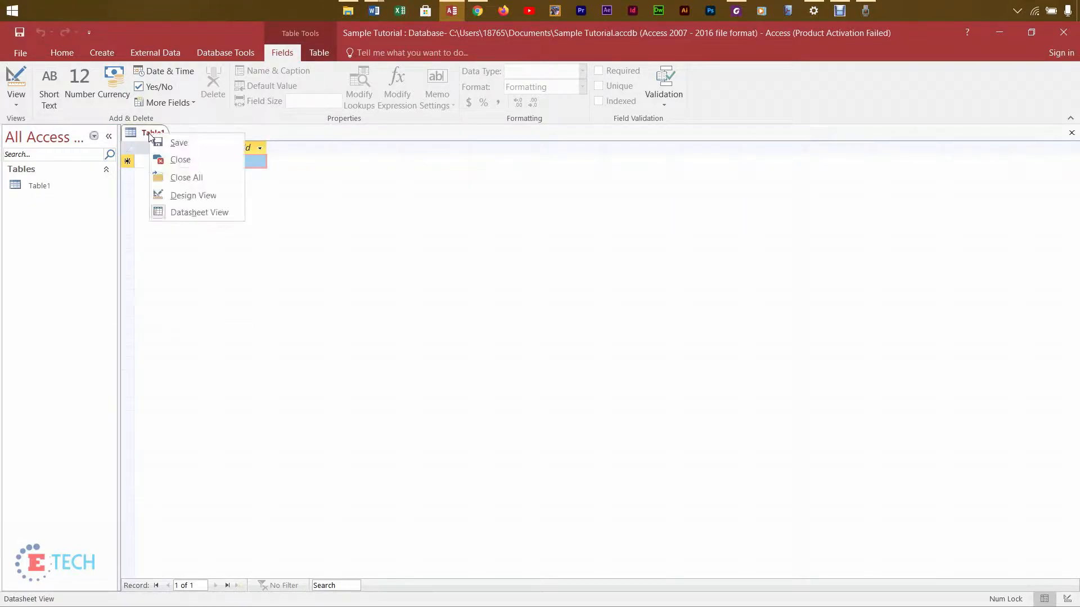
left_click(186, 195)
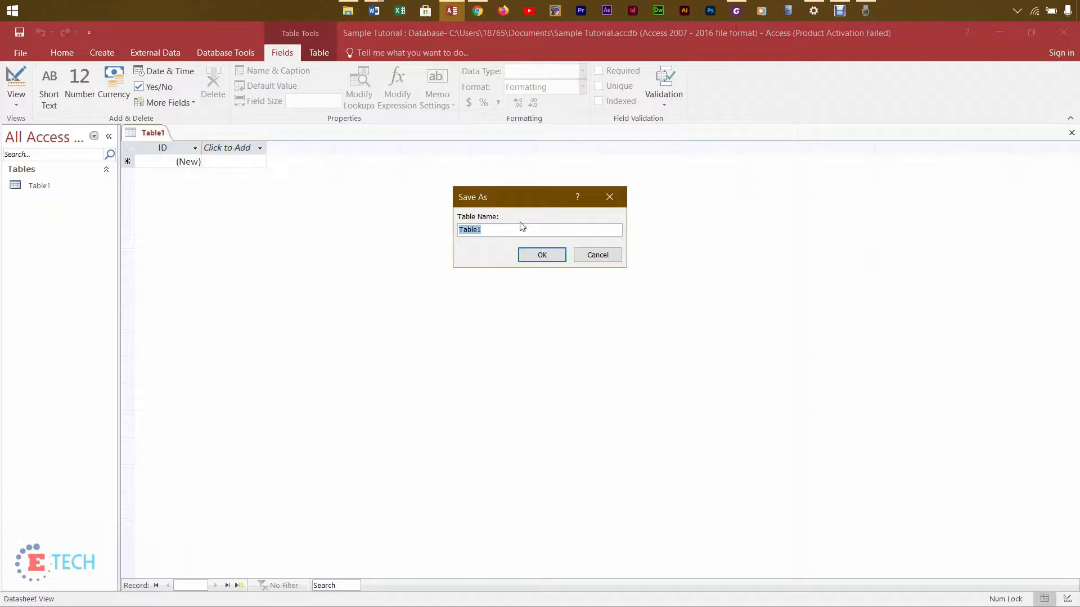
type("Customer")
left_click(548, 257)
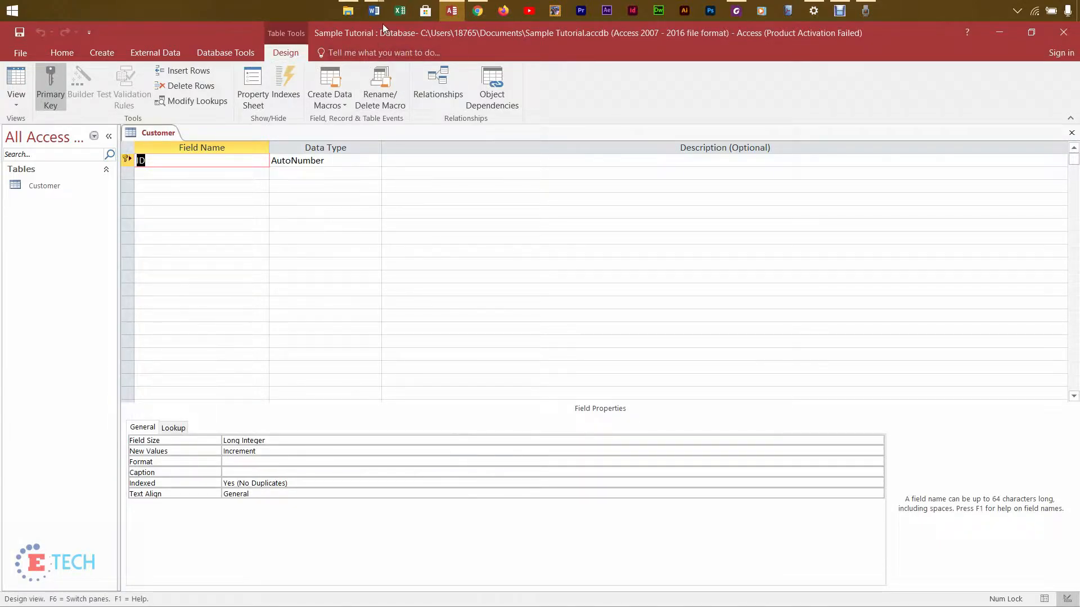
Step: Consult the field list in the Word document, and in Access rename the ID field CustID with data type Short Text
mouse_move(374, 11)
left_click(574, 107)
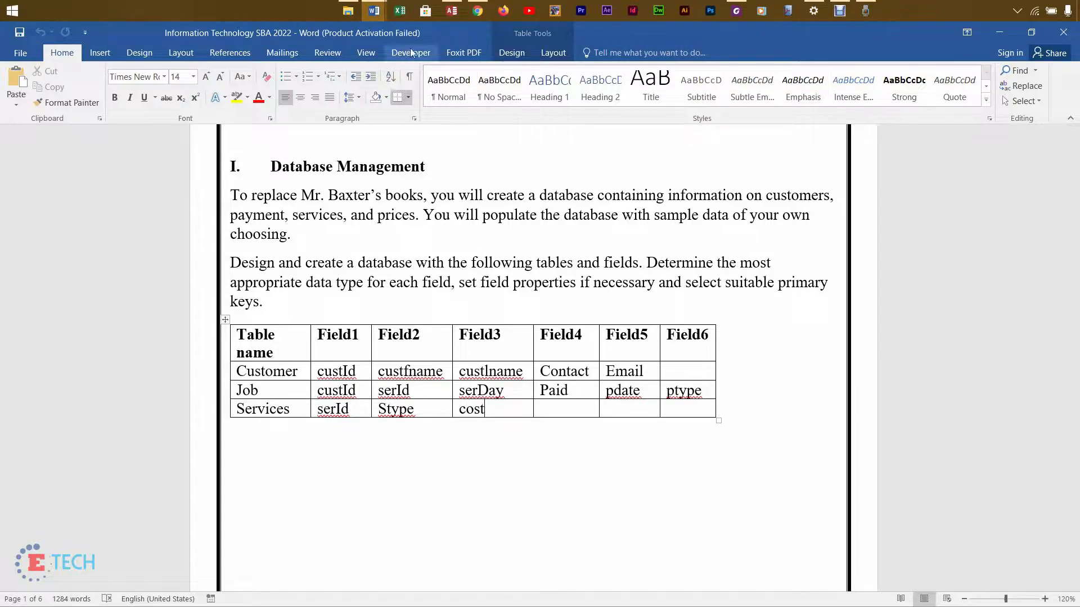
left_click(452, 10)
left_click(155, 156)
type("CustID")
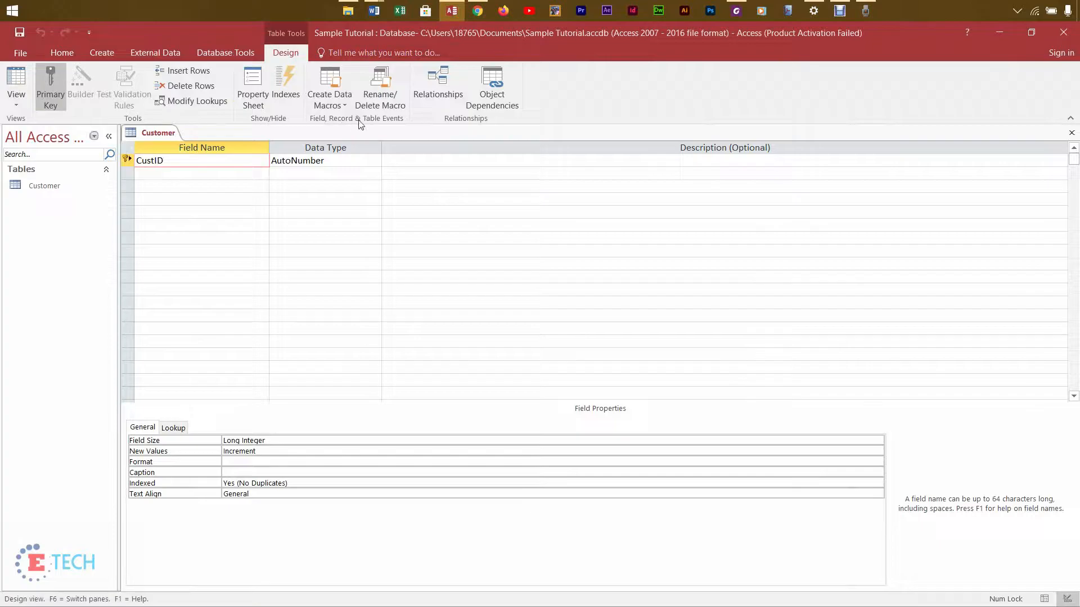
left_click(373, 163)
left_click(375, 160)
left_click(349, 179)
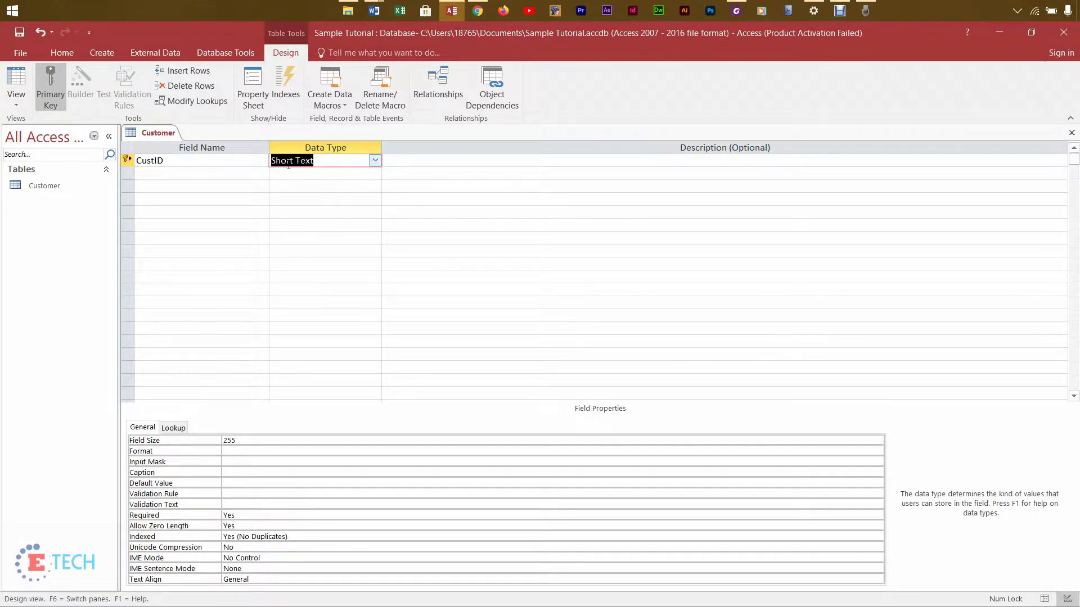
Step: Enter the description "Stores customer's ID" for the CustID field
left_click(456, 166)
type("Stores ")
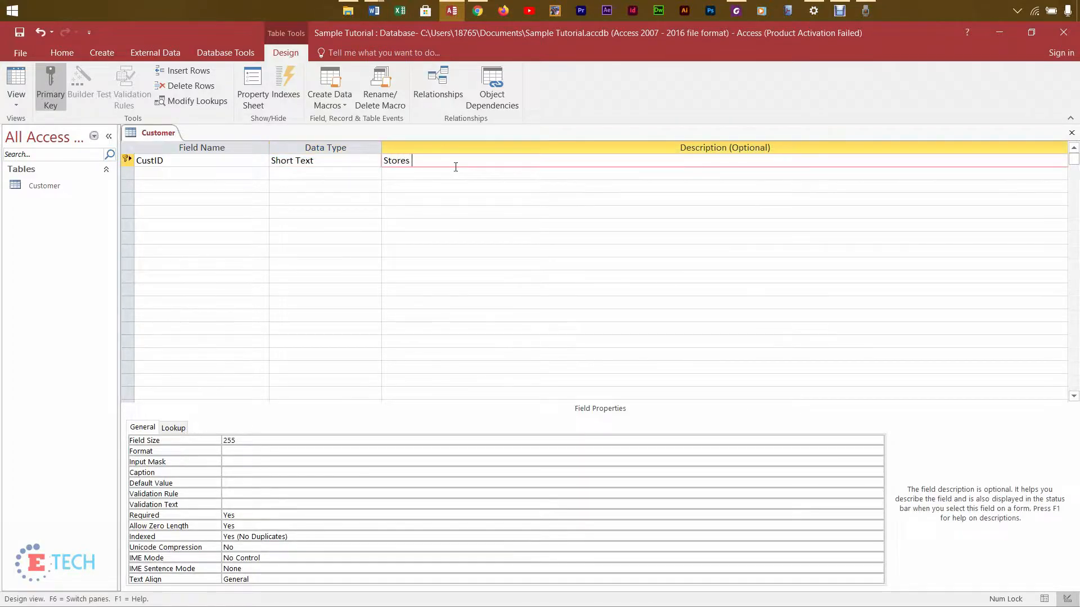
type("customer's ID")
left_click(155, 162)
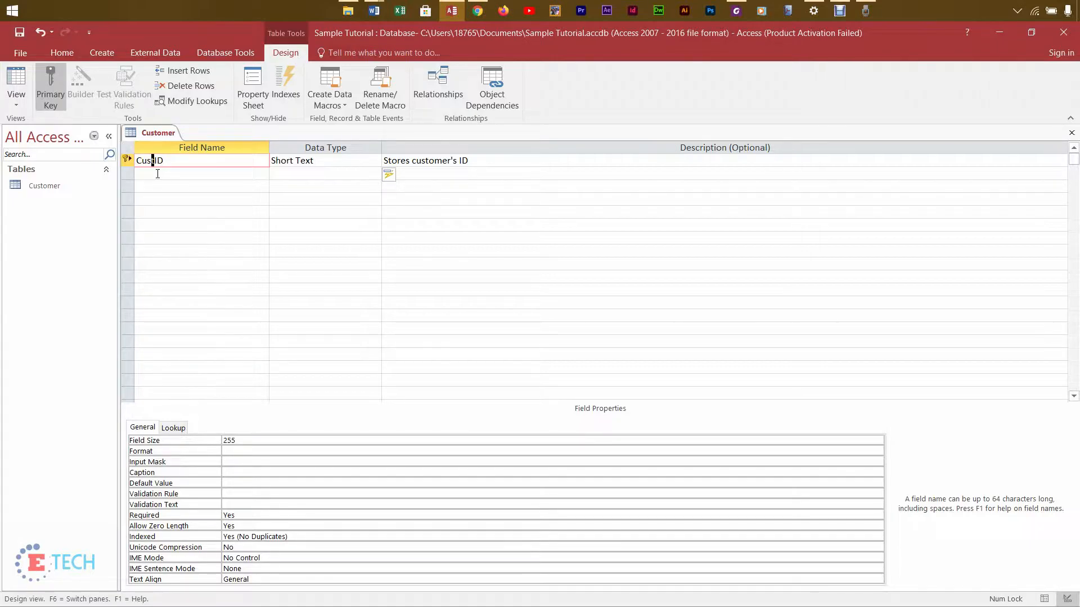
Step: Add a CustFname field as Short Text with the description "Stores customer first name"
left_click(152, 174)
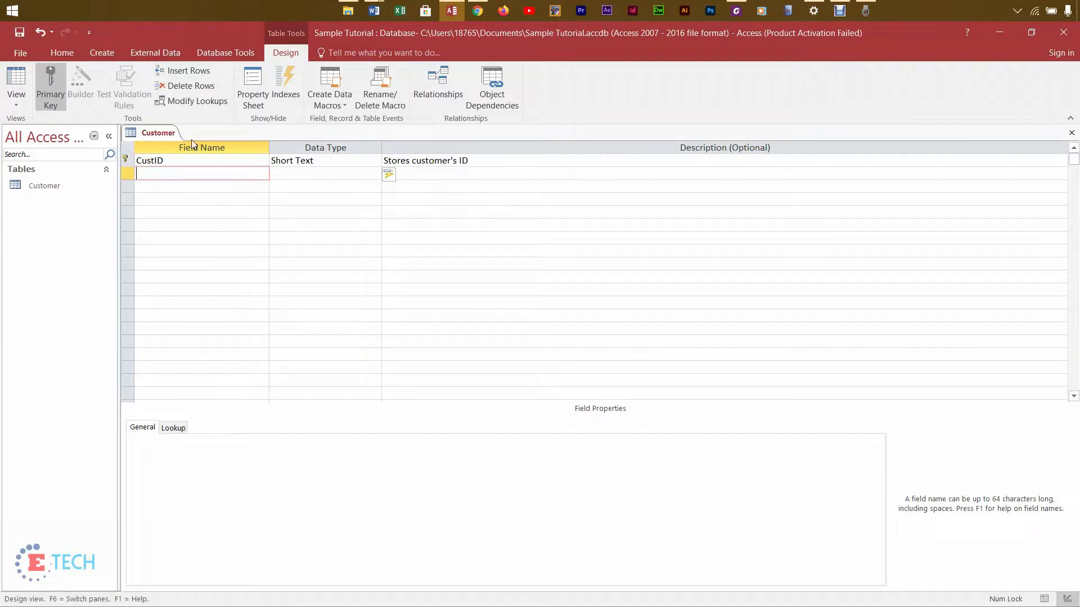
type("CustF")
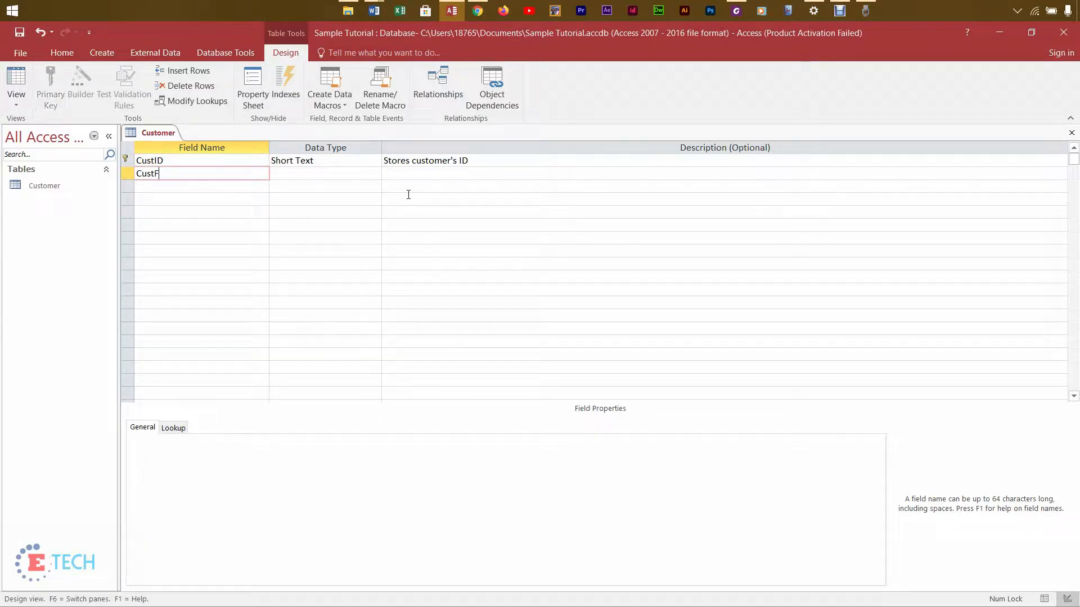
type("name")
left_click(292, 173)
left_click(425, 177)
type("Stores cusotmer")
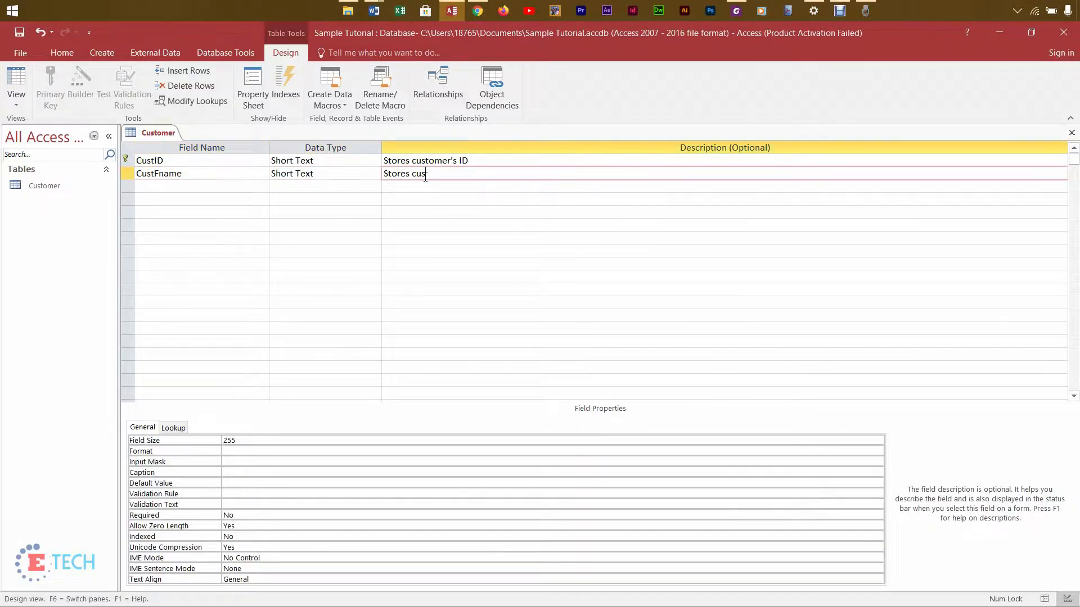
key("BackSpace")
key("BackSpace")
key("BackSpace")
key("BackSpace")
key("BackSpace")
type("tomer first name")
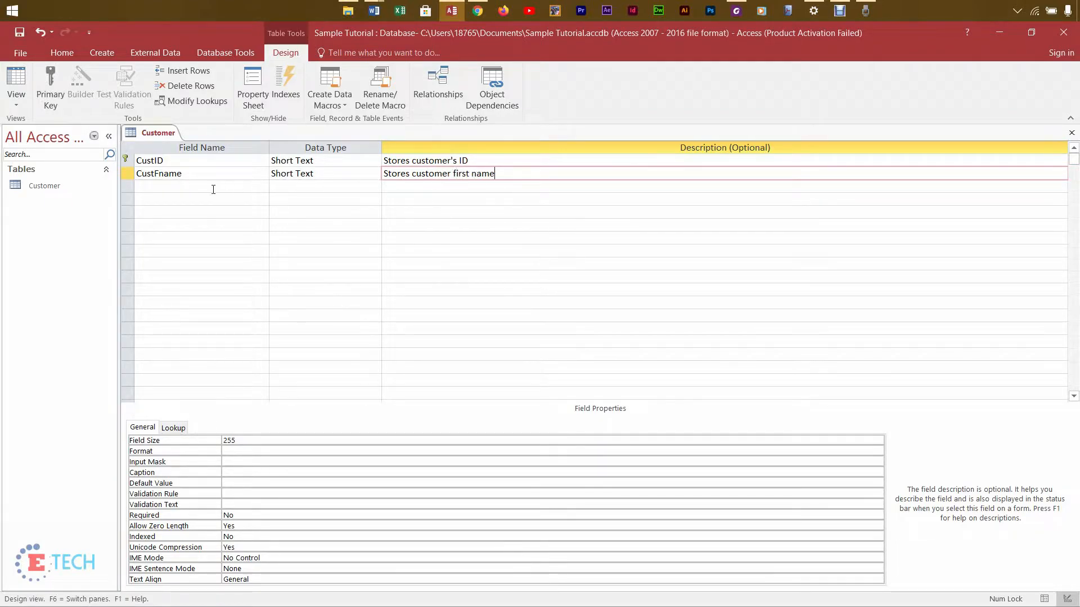
Step: Add a CustLname field as Short Text with the description "Stores customer last name"
left_click(204, 189)
type("CustLname")
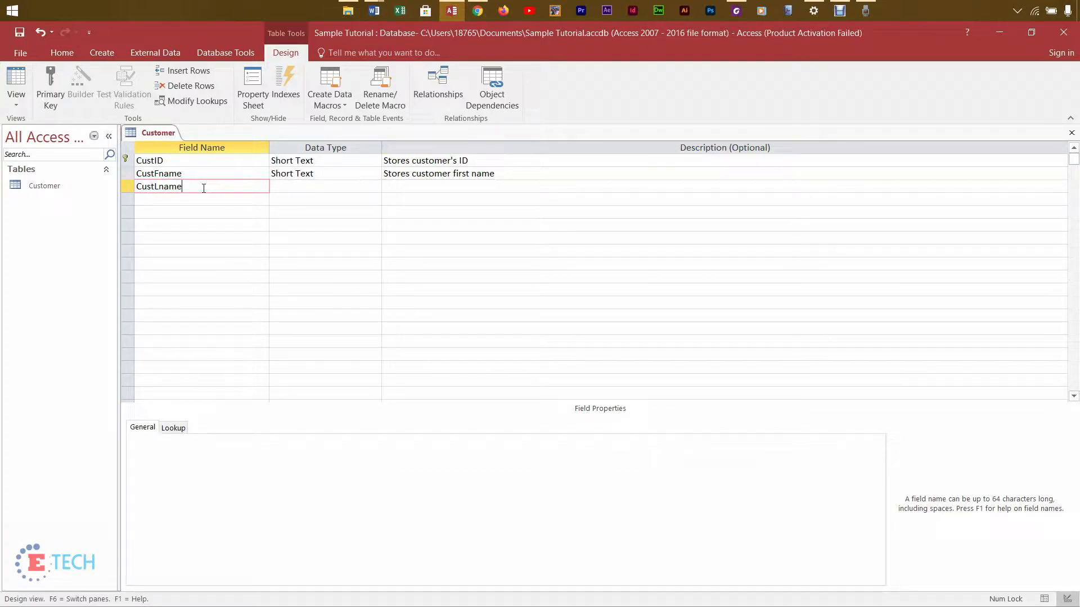
left_click(295, 187)
key("Tab")
type("Stores customer")
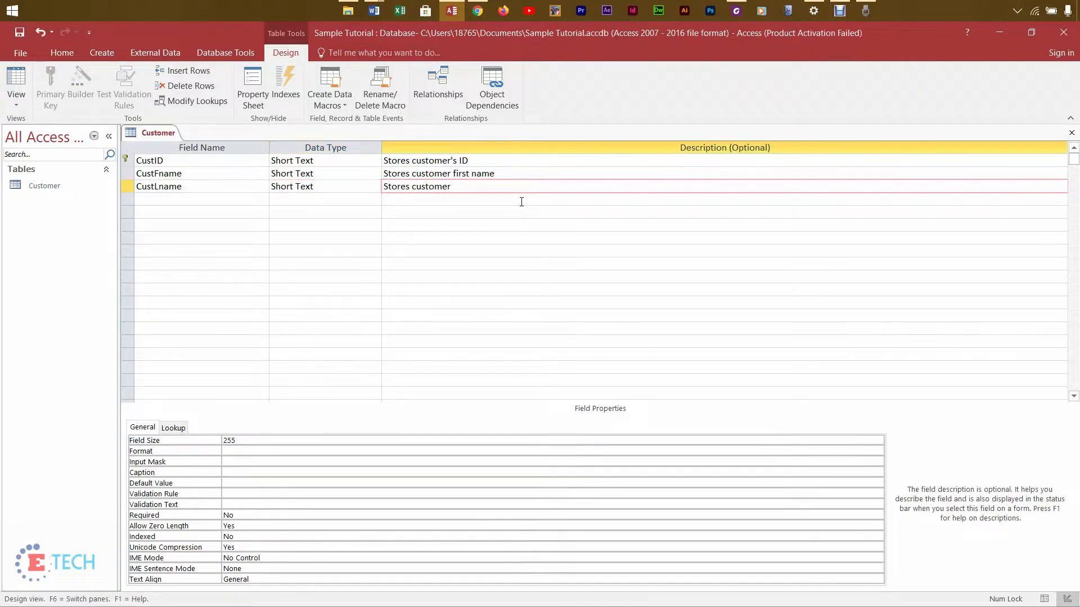
type(" last name")
Step: Set the CustID field size to 6 and its caption to "Customer ID"
left_click(193, 160)
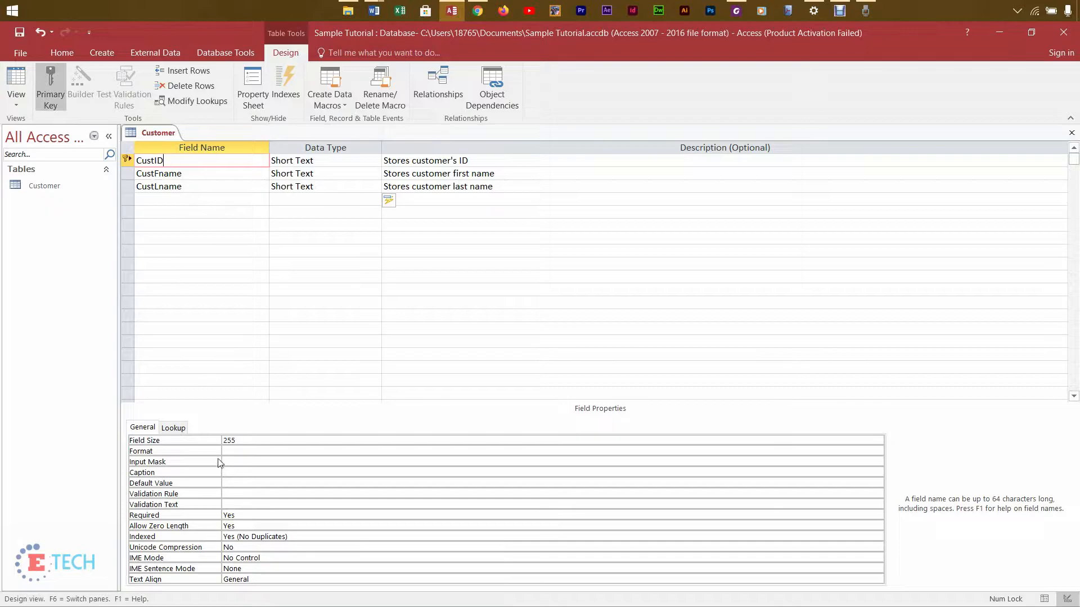
left_click(261, 443)
key("BackSpace")
key("BackSpace")
key("BackSpace")
type("6")
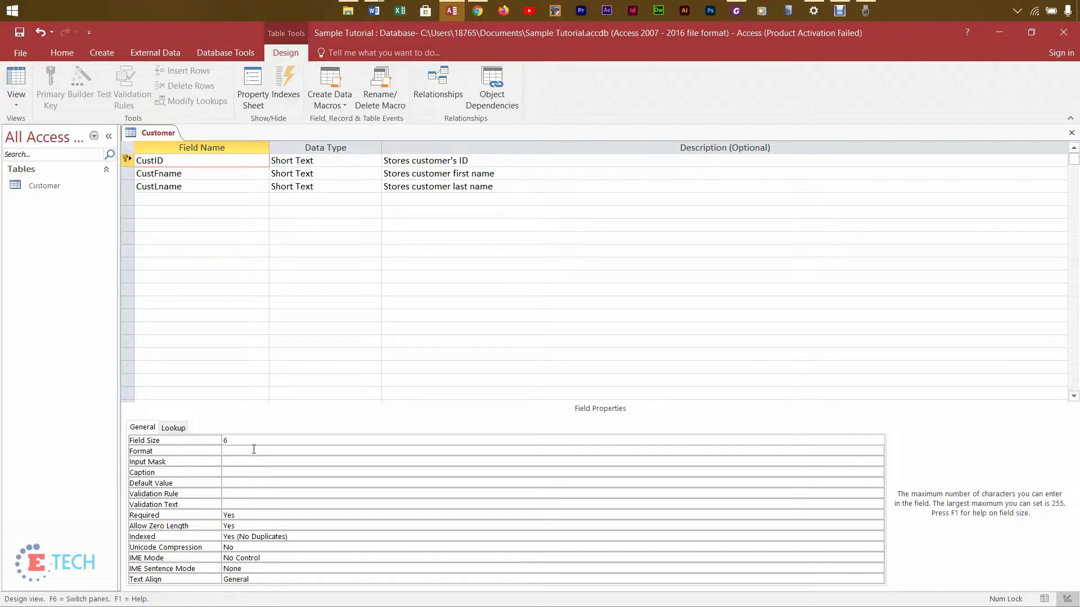
left_click(254, 450)
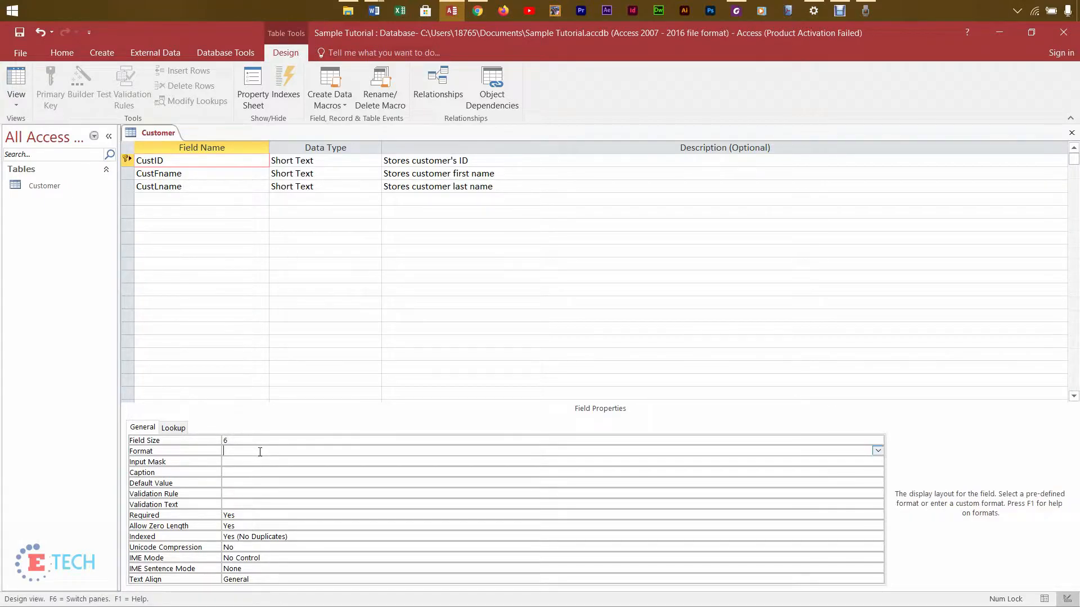
left_click(256, 471)
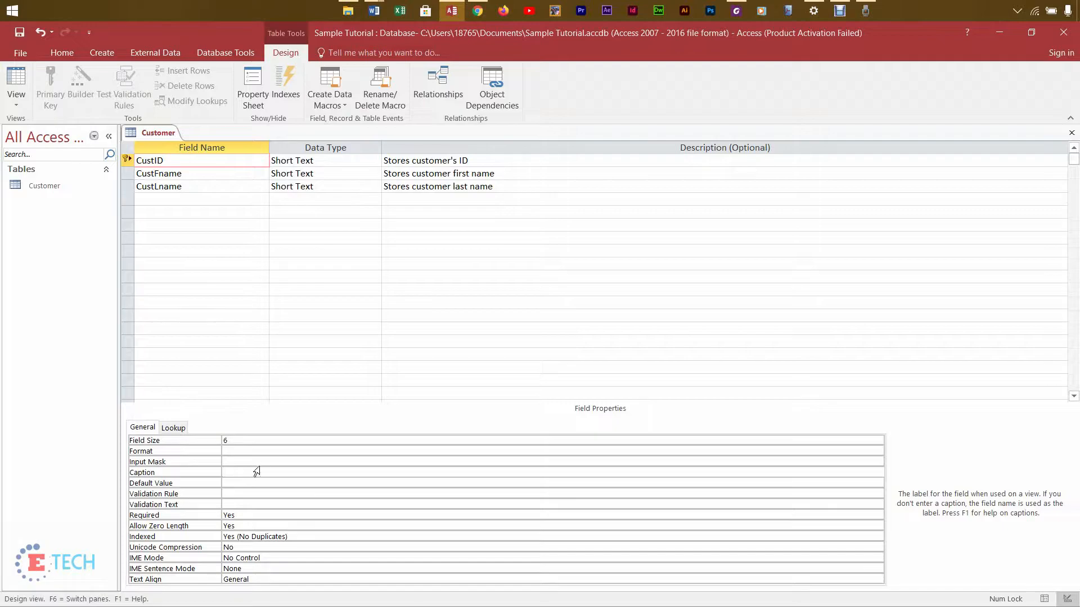
type("Customer ID")
Step: Set the field size of both CustFname and CustLname to 25
left_click(208, 172)
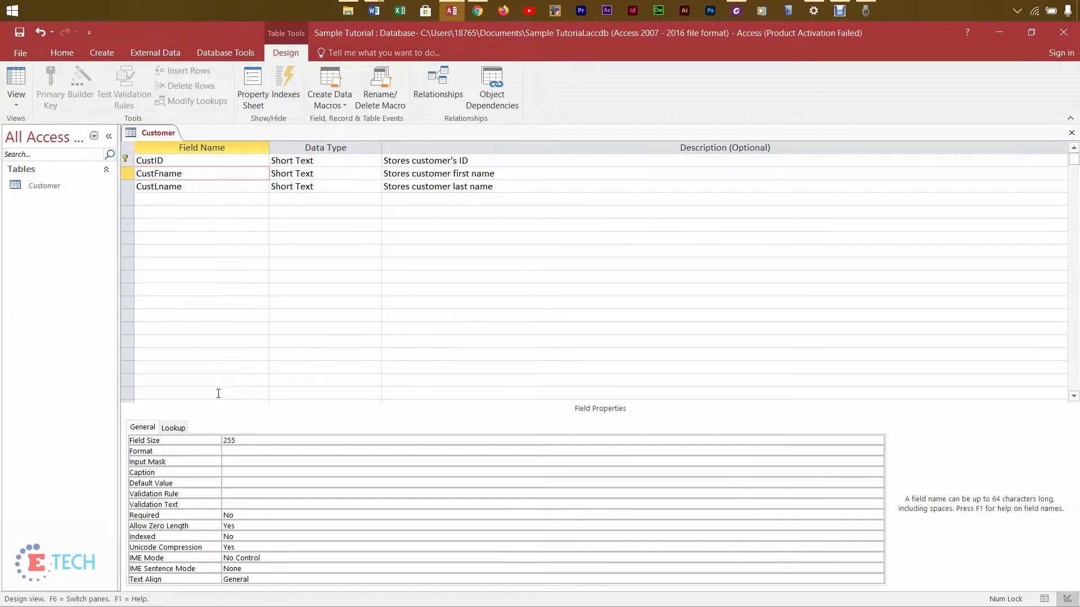
left_click(250, 439)
key("BackSpace")
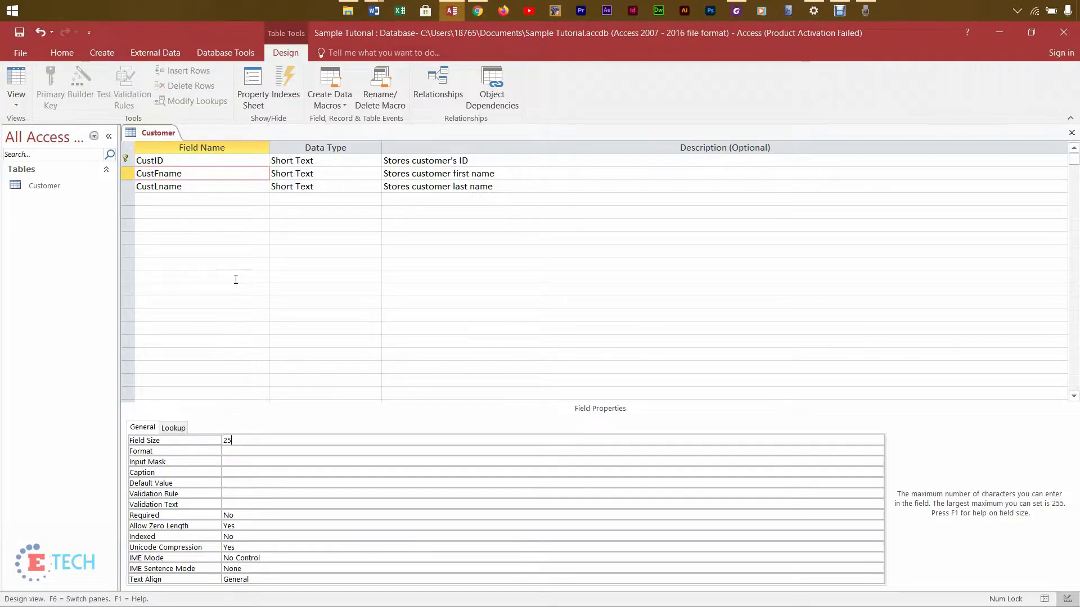
left_click(234, 188)
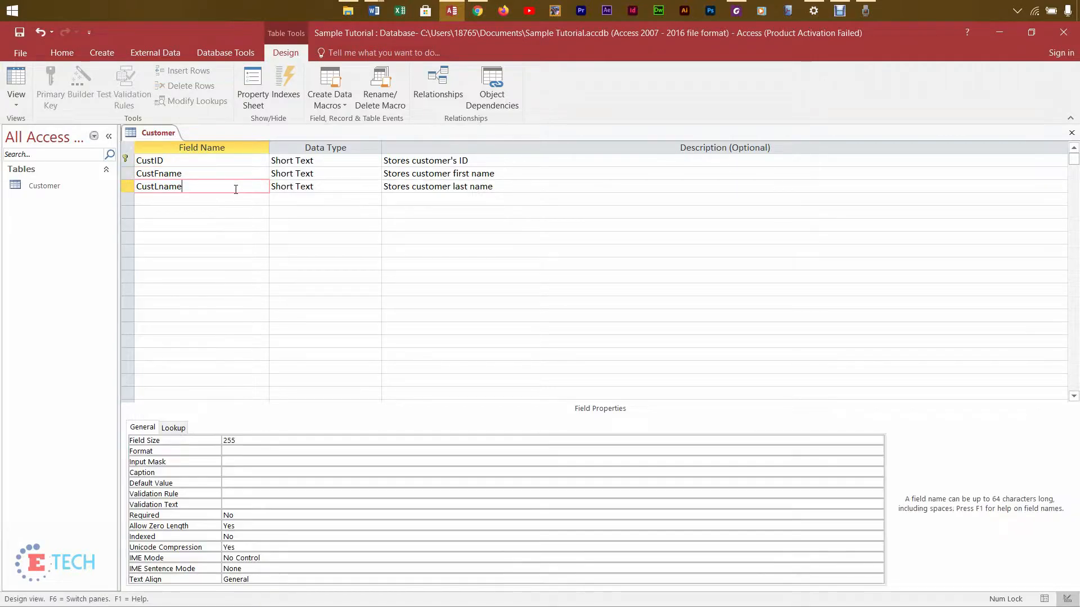
left_click(245, 444)
key("BackSpace")
Step: Caption the CustFname field "Customer First Name" and the CustLname field "Customer Last name"
left_click(225, 173)
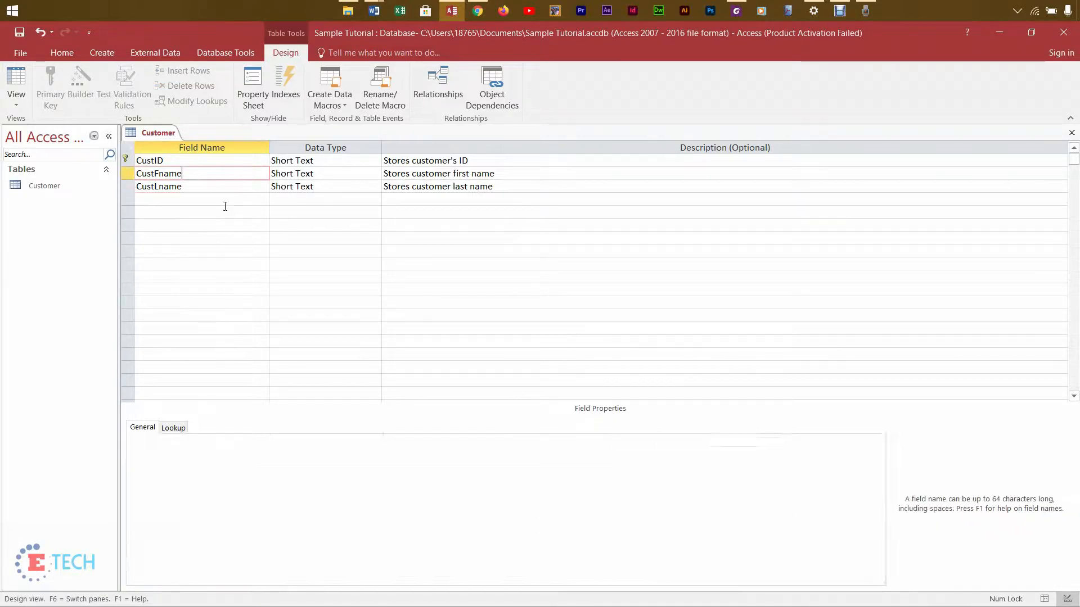
left_click(255, 472)
type("Customer First Name")
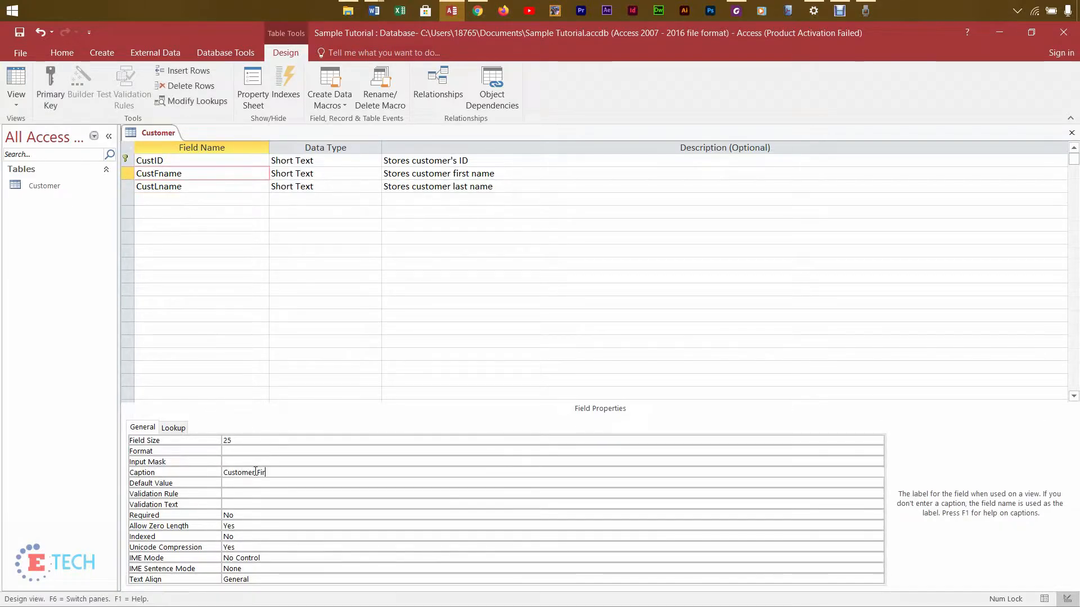
left_click(188, 184)
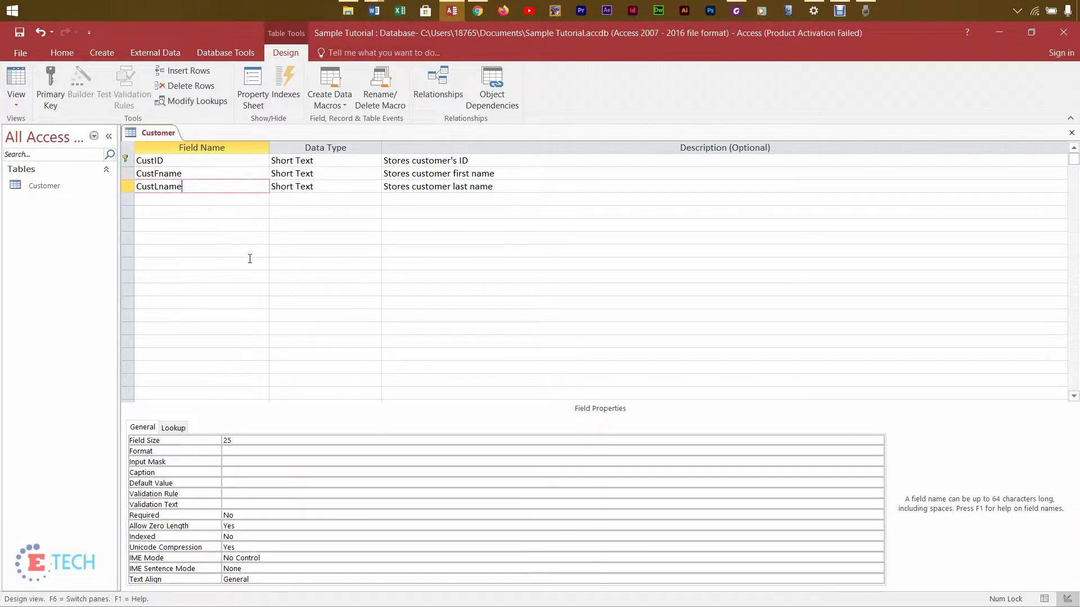
left_click(231, 471)
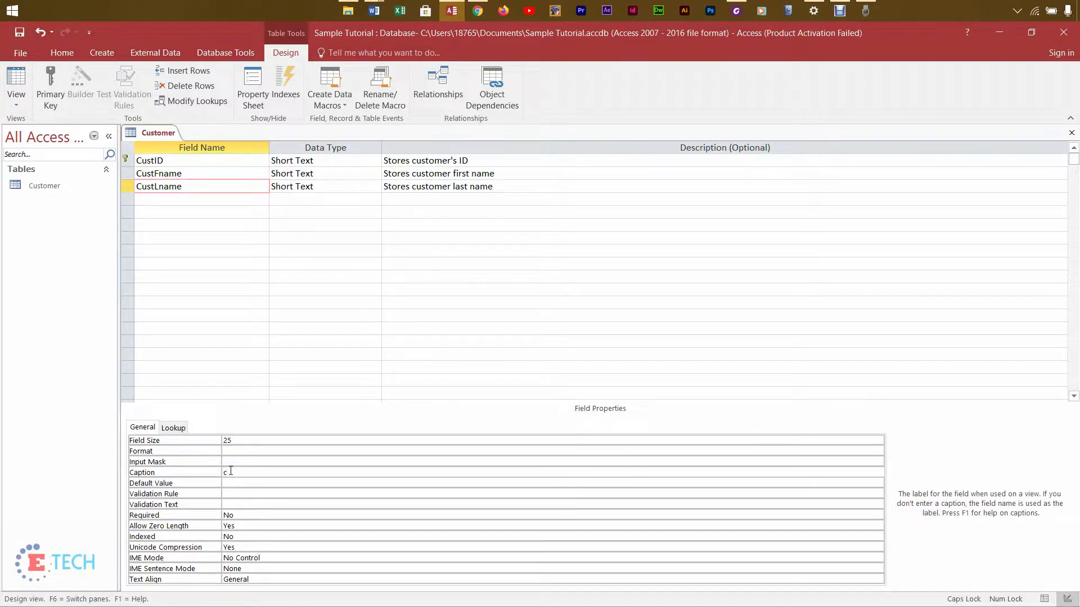
key("Caps_Lock")
type("Customer Last name")
Step: Check the remaining Customer fields in the Word document, and add a field named Contact to the Access table
mouse_move(374, 11)
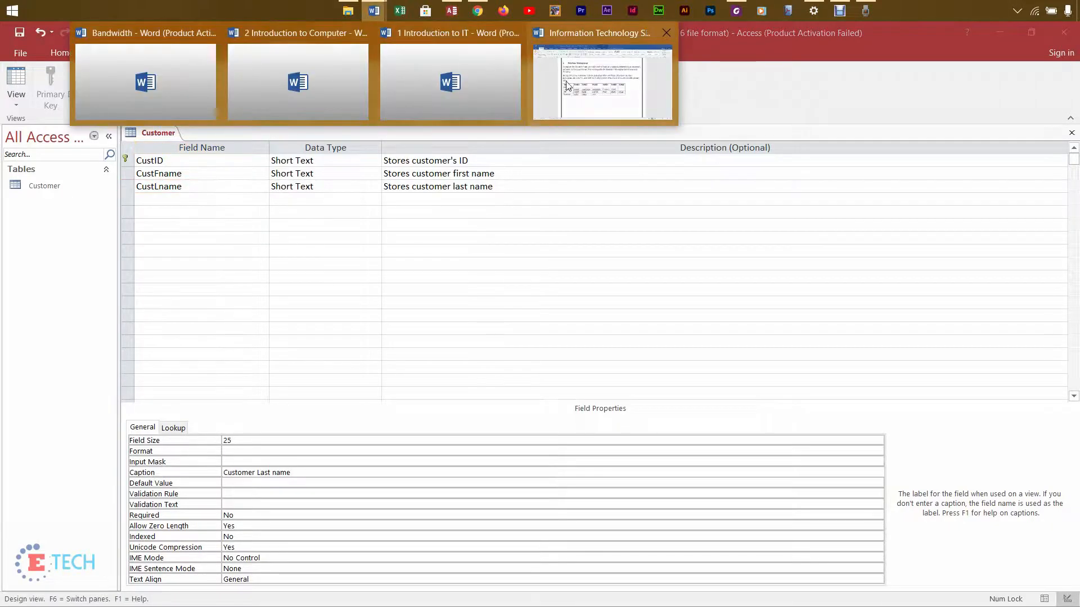
left_click(562, 80)
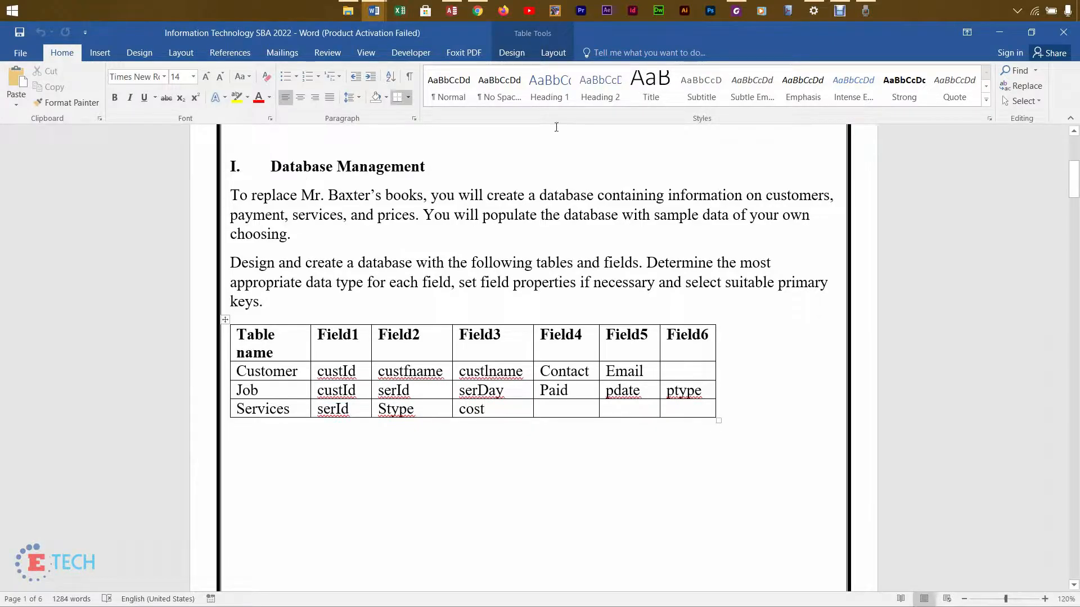
left_click(451, 11)
left_click(176, 203)
type("Contact")
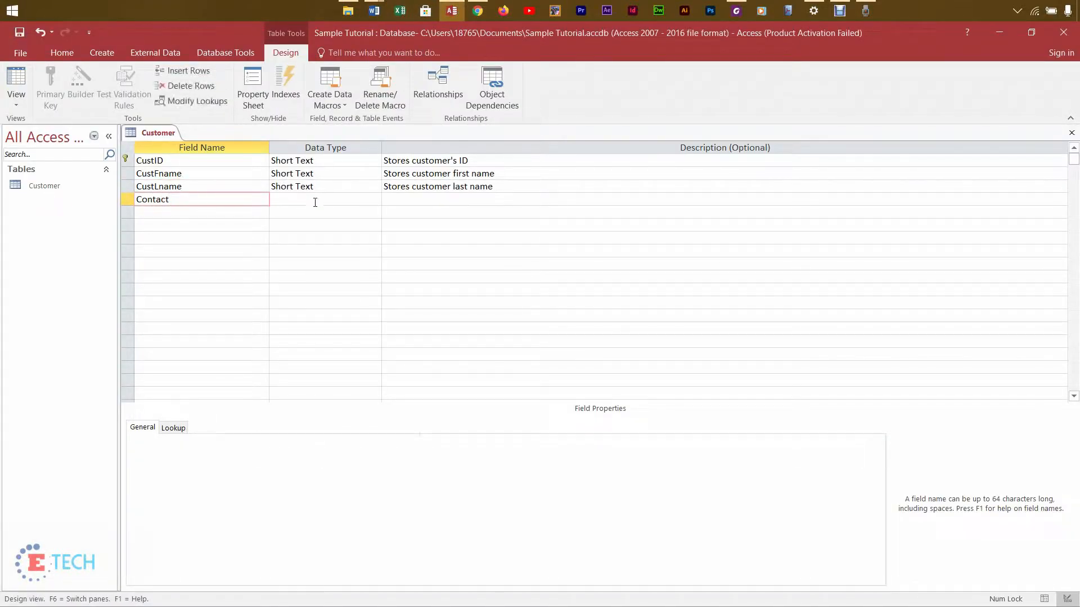
Step: Make the Contact field Short Text and describe it as "Stores phone number of customer"
left_click(314, 199)
left_click(405, 200)
type("Stres")
key("BackSpace")
key("BackSpace")
key("BackSpace")
type("ores pho")
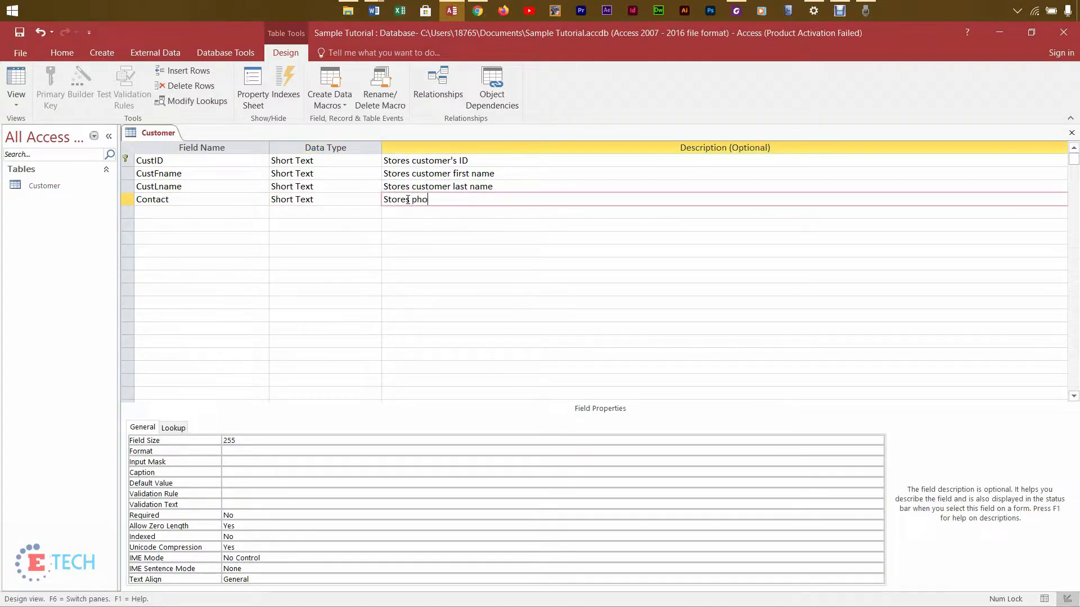
type("ne number of customewr")
key("Return")
left_click(214, 201)
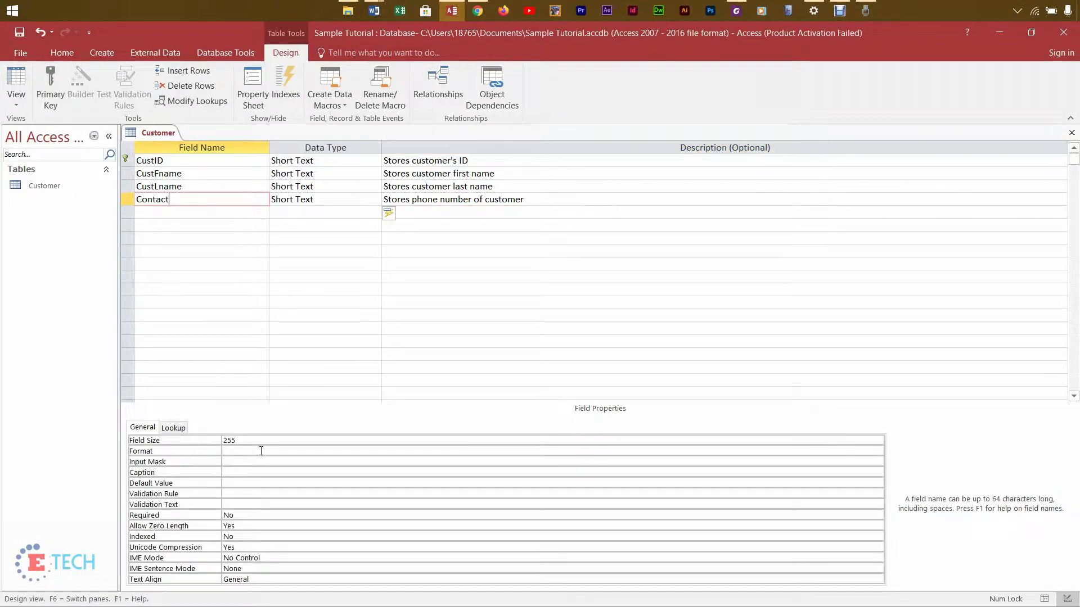
Step: Start an input mask for the Contact field, saving the table, and use the Phone Number mask with area code 876
left_click(232, 460)
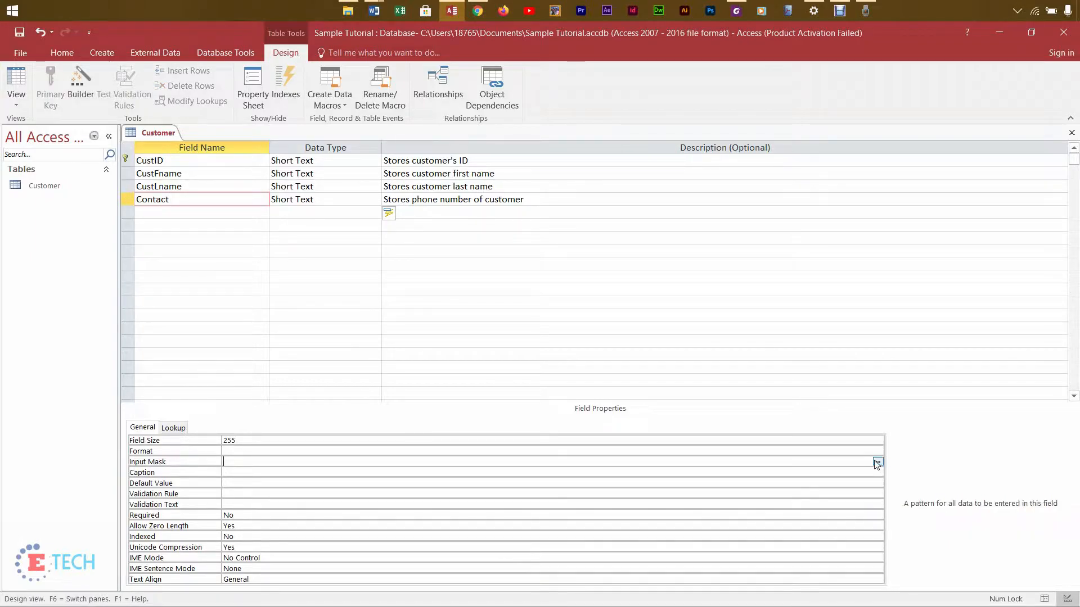
left_click(877, 462)
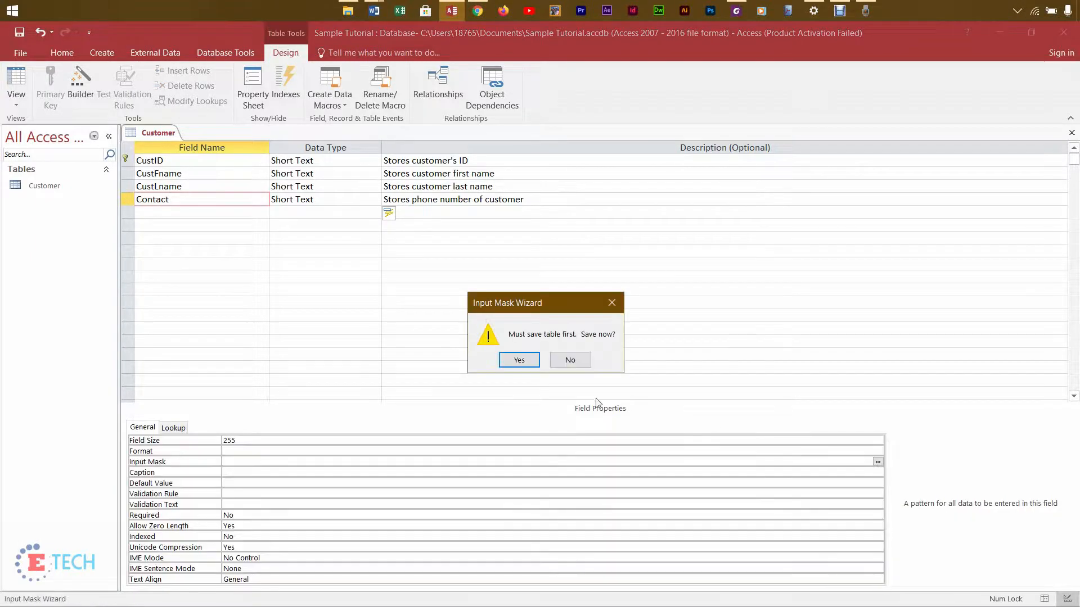
left_click(520, 361)
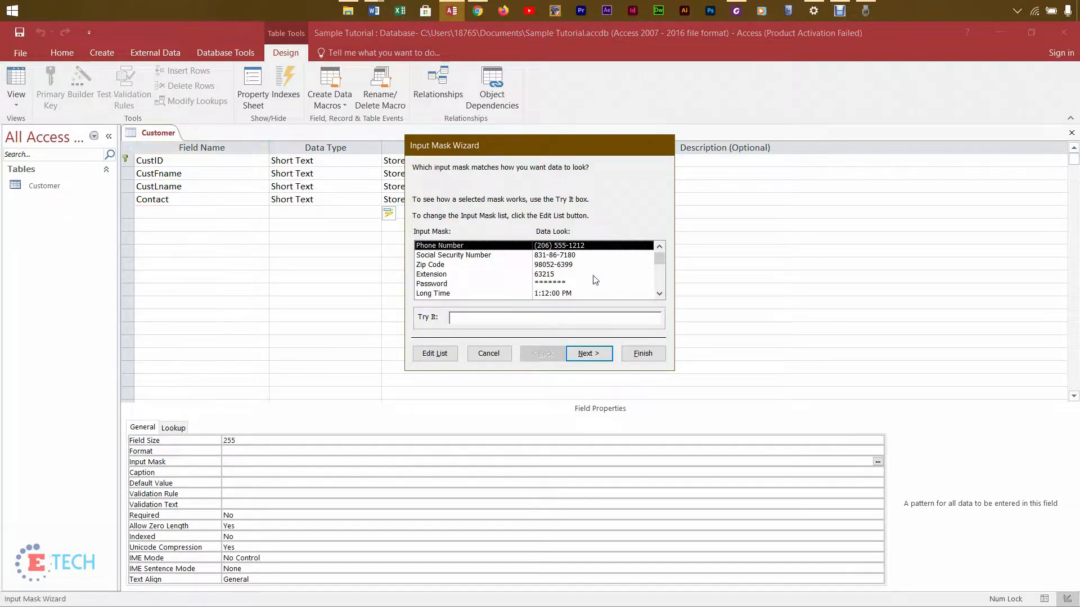
left_click(593, 354)
left_click_drag(514, 199, 502, 199)
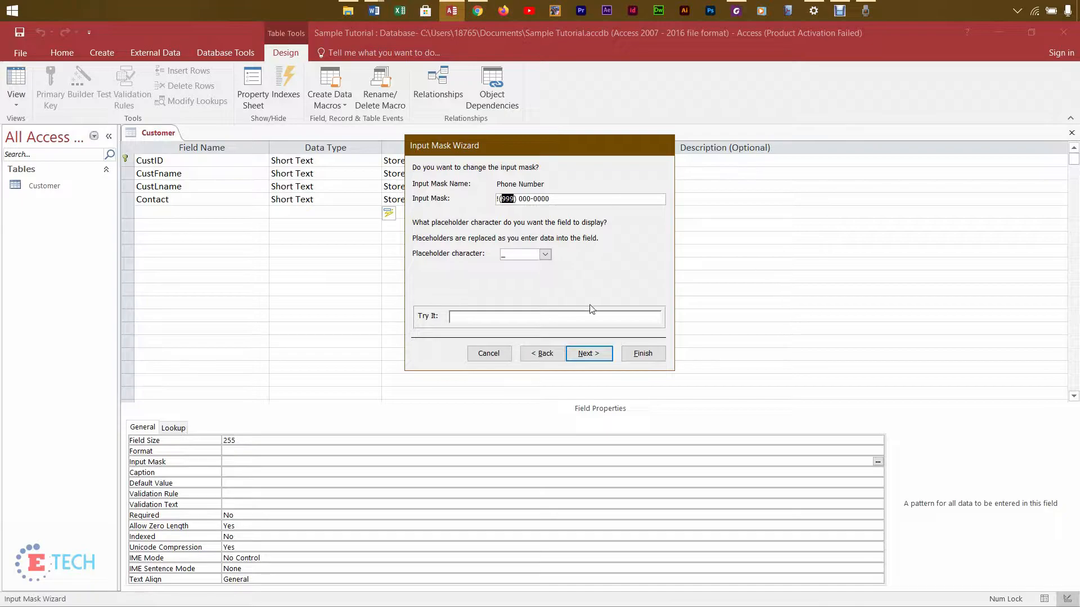
type("876")
left_click(586, 353)
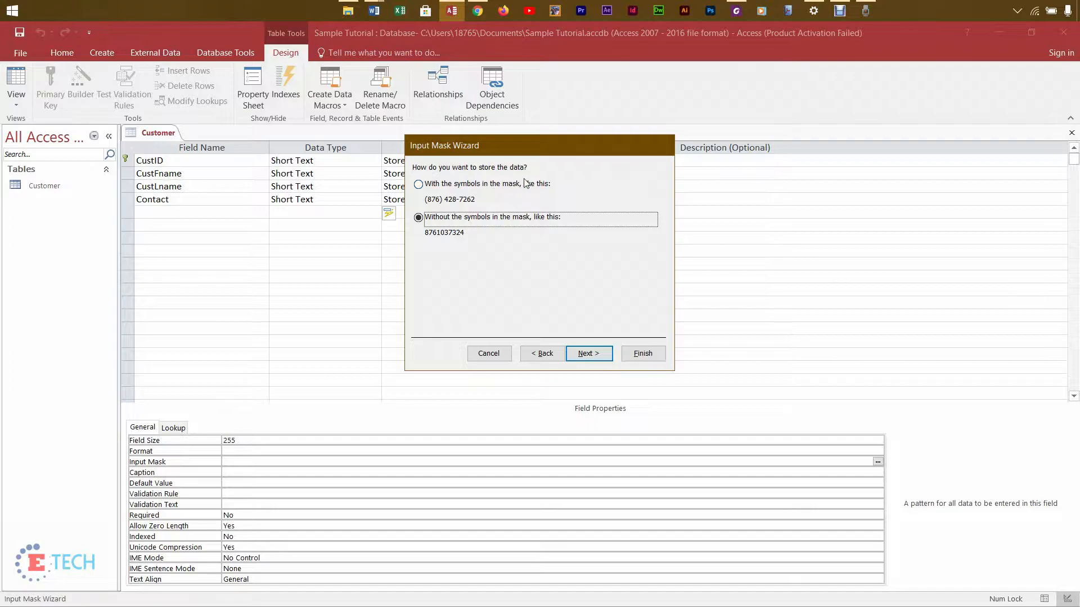
Step: Finish the Contact mask so data is stored with the symbols, and set the field size to 17
left_click(418, 184)
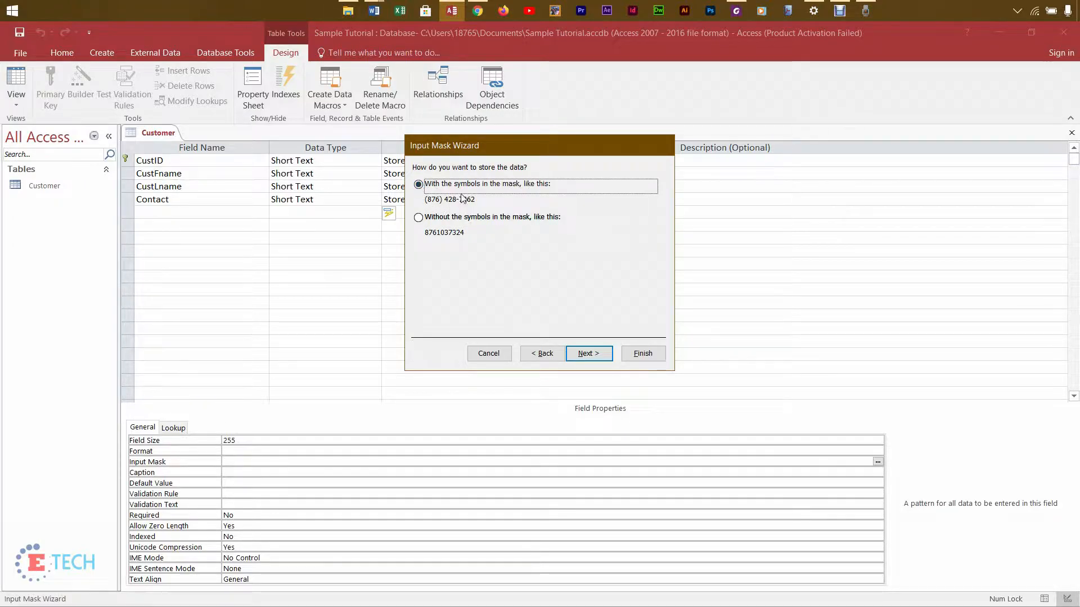
left_click(580, 360)
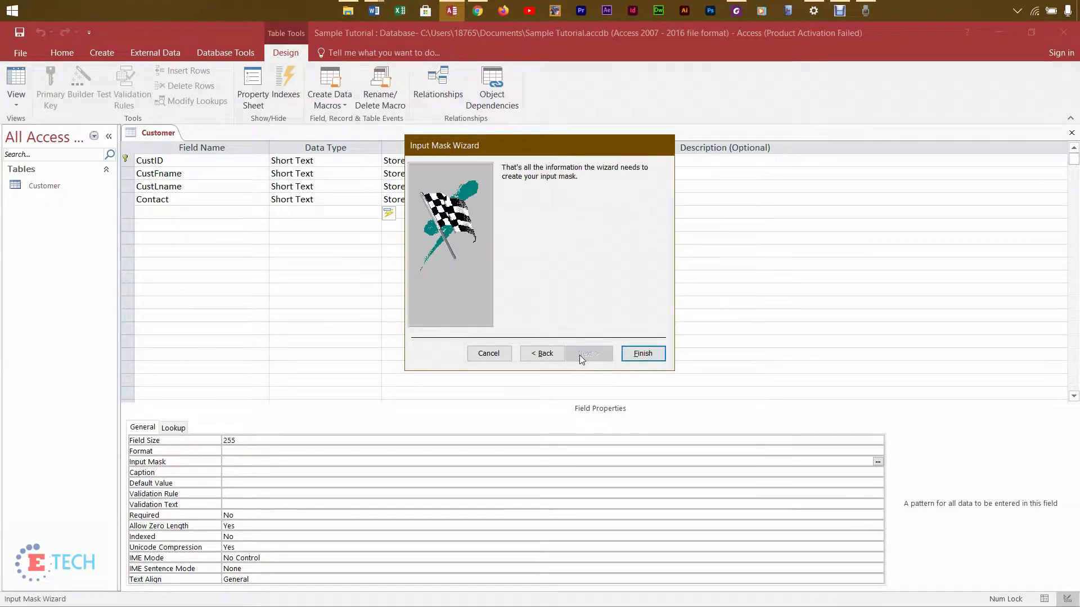
left_click(642, 353)
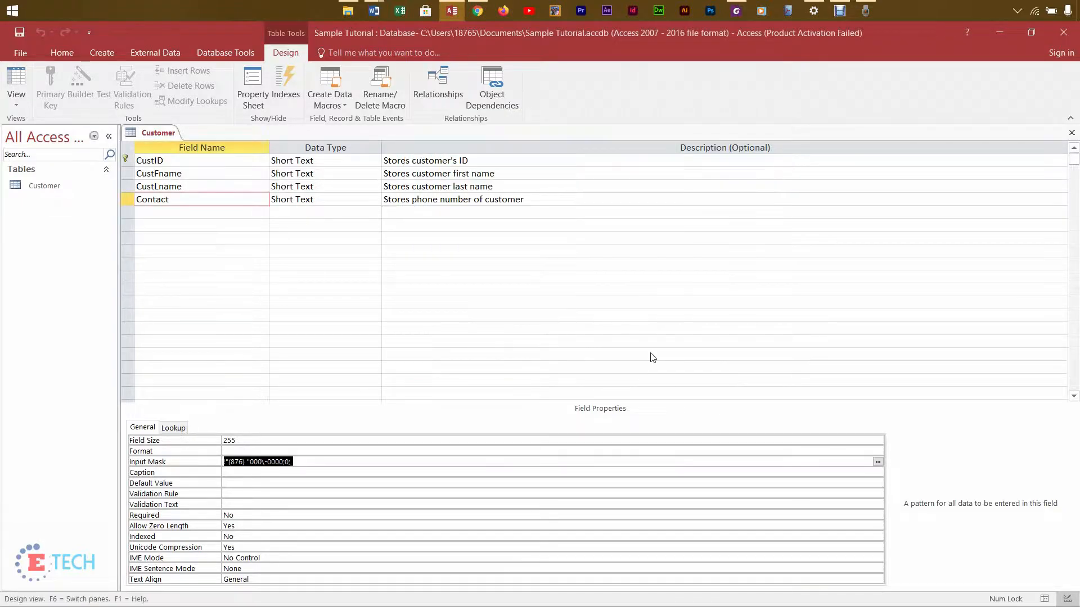
double_click(288, 443)
type("2")
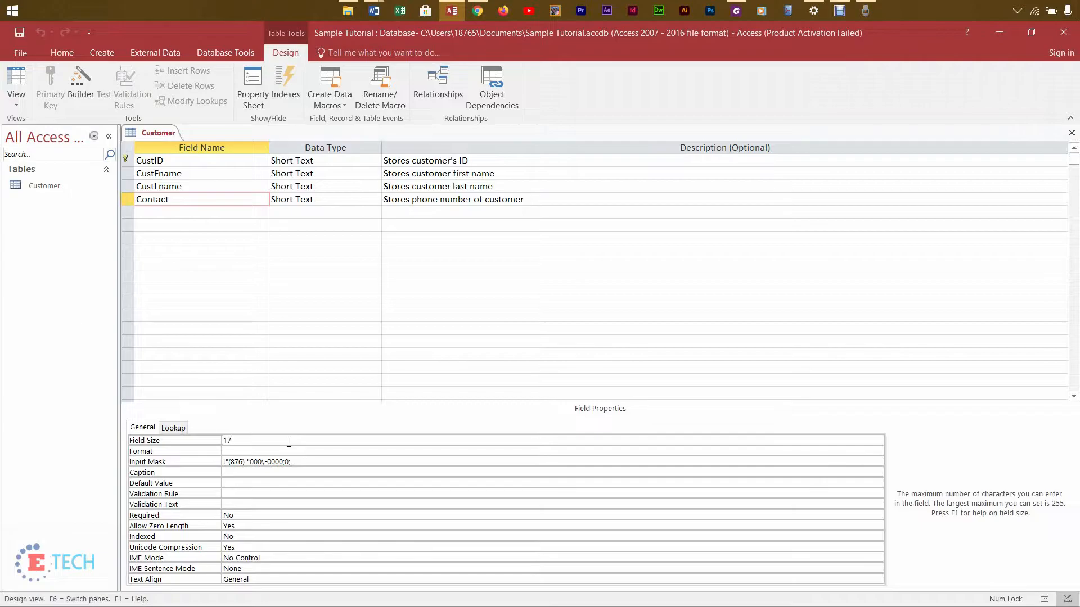
Step: Add an Email field with the Hyperlink data type and the description "Stores email address for customer"
left_click(210, 216)
type("Email")
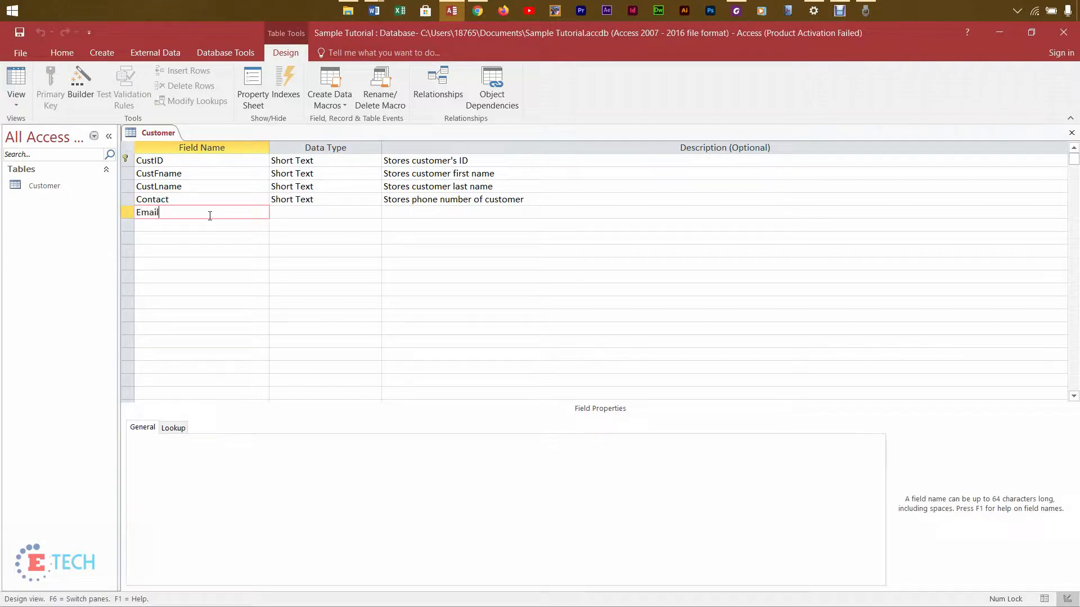
left_click(307, 212)
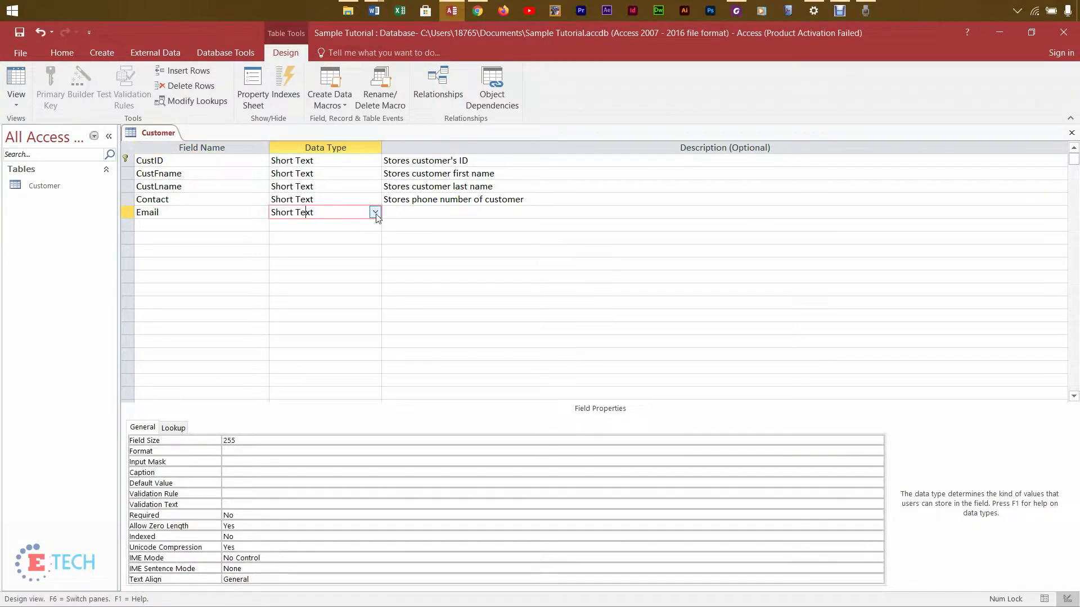
left_click(374, 212)
left_click(357, 329)
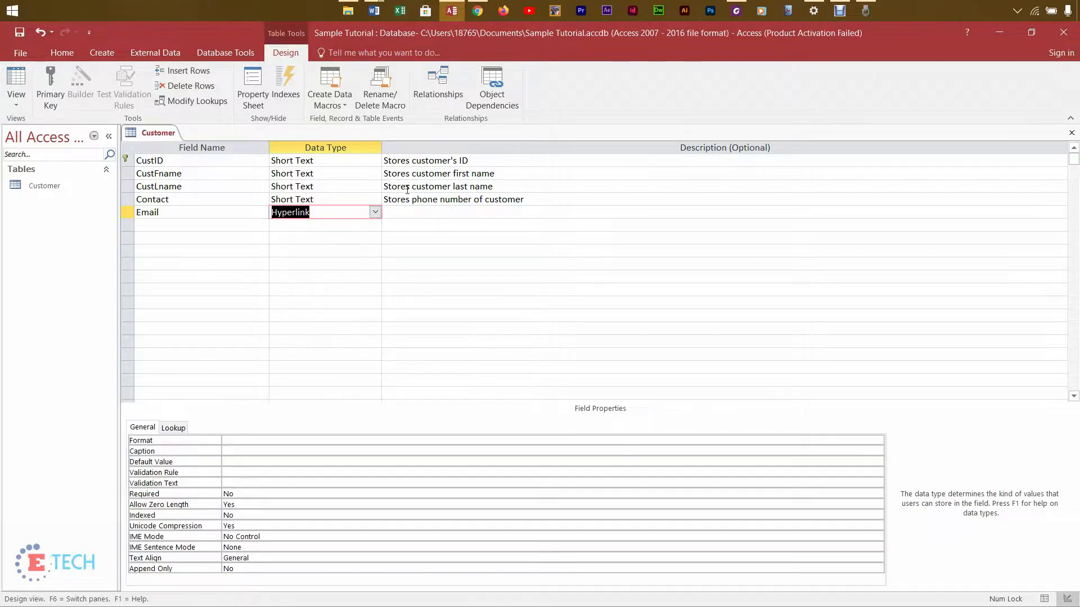
left_click(408, 218)
type("Store")
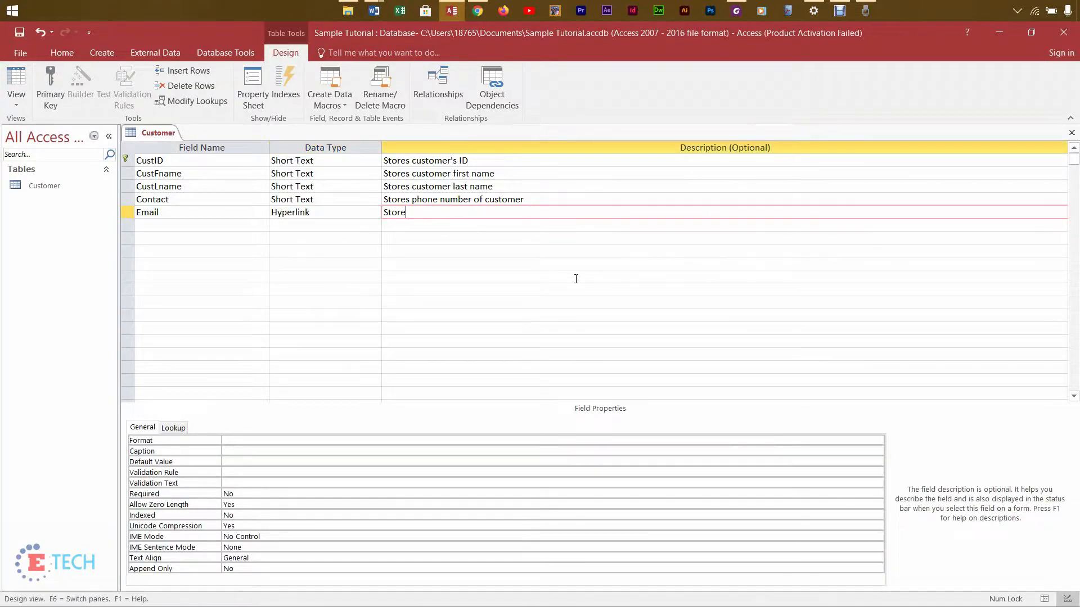
type("s email address for customer")
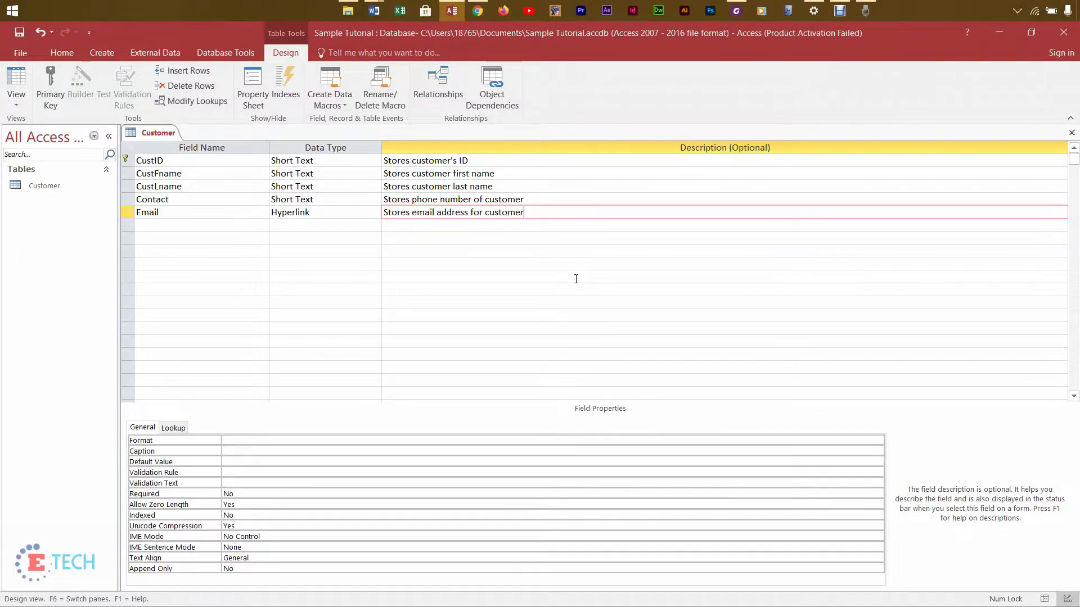
Step: Close the Customer table, saving its design changes
left_click(312, 492)
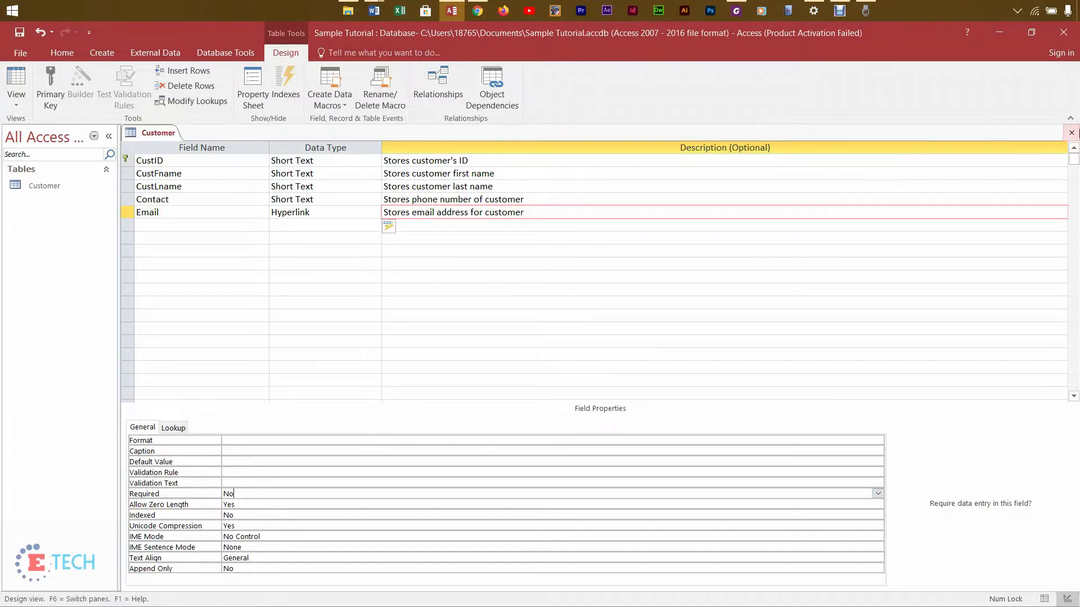
left_click(1071, 132)
left_click(492, 360)
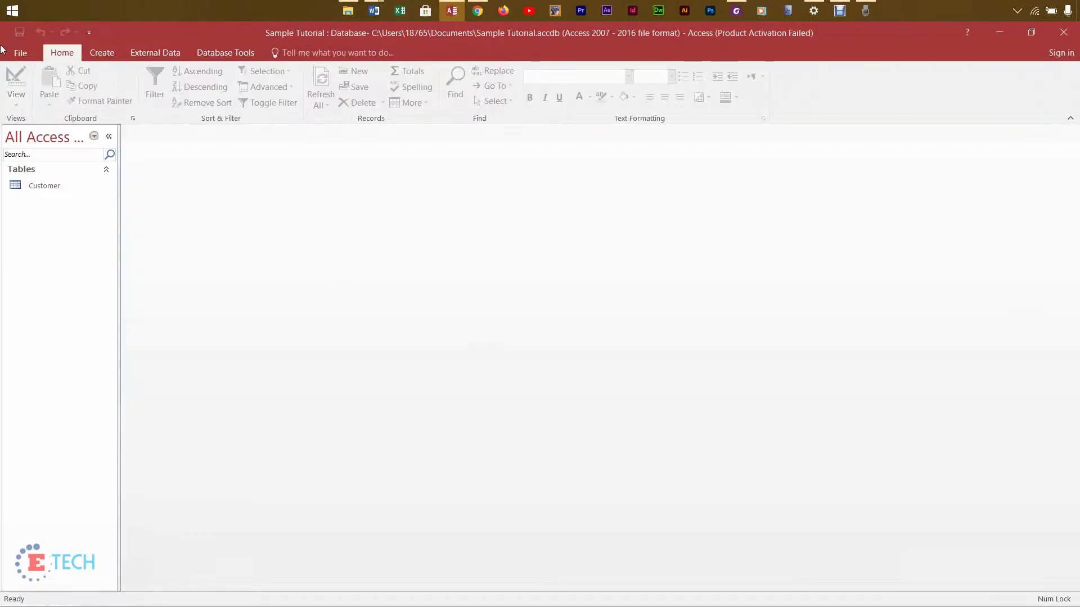
Step: Check the remaining tables in the Word assignment, and create a new table in the Access database
mouse_move(378, 22)
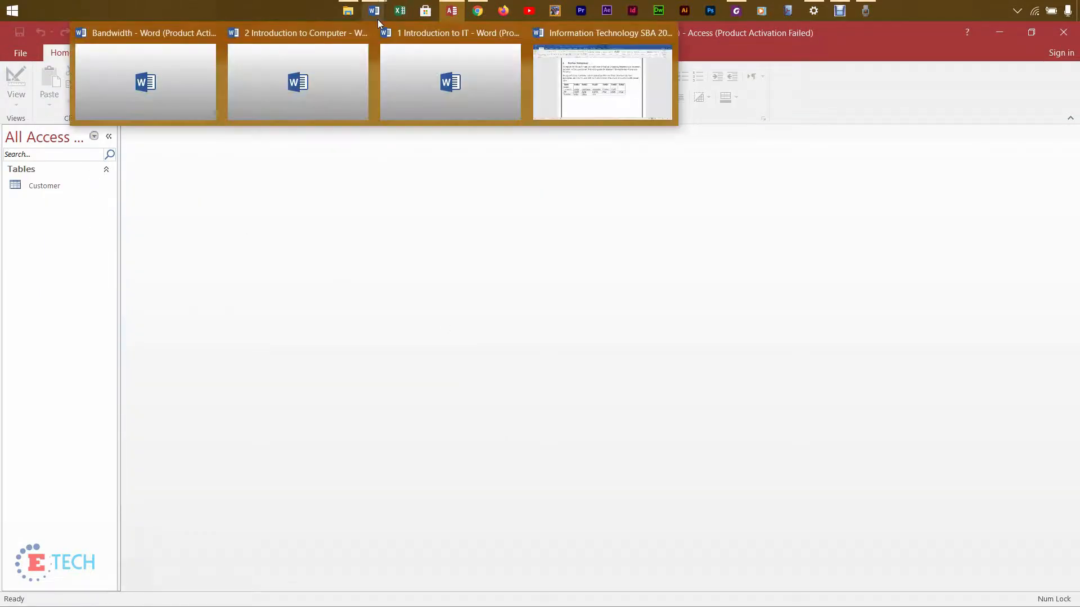
left_click(551, 73)
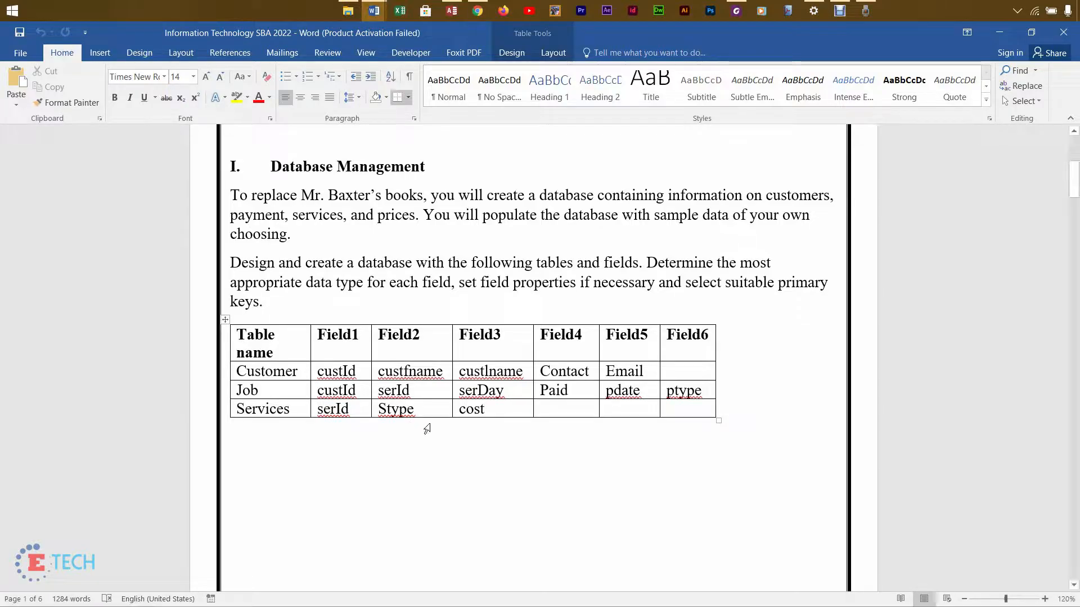
left_click(451, 11)
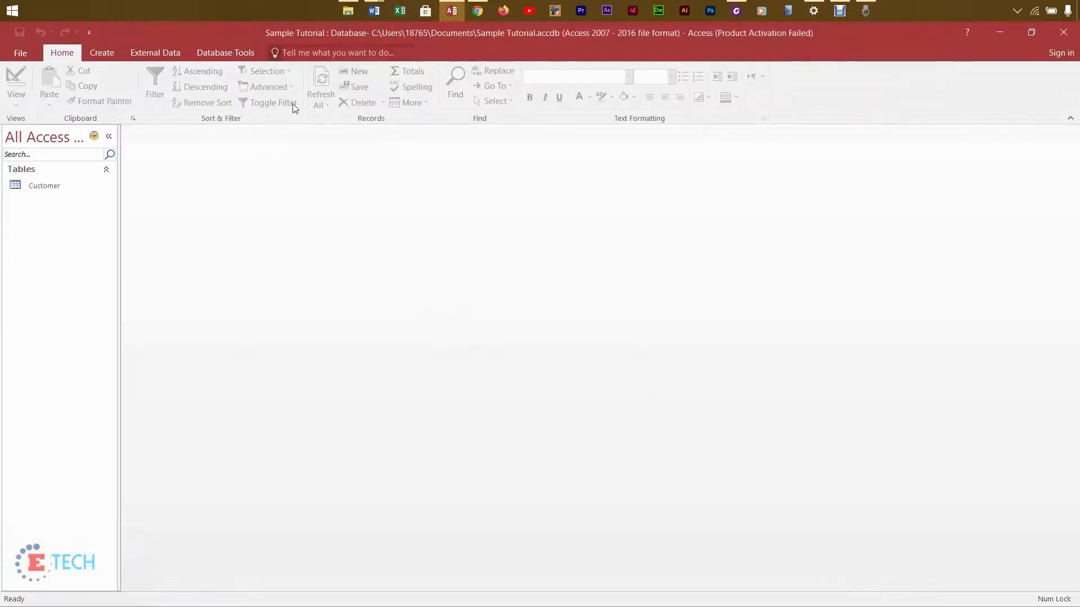
left_click(102, 52)
left_click(67, 84)
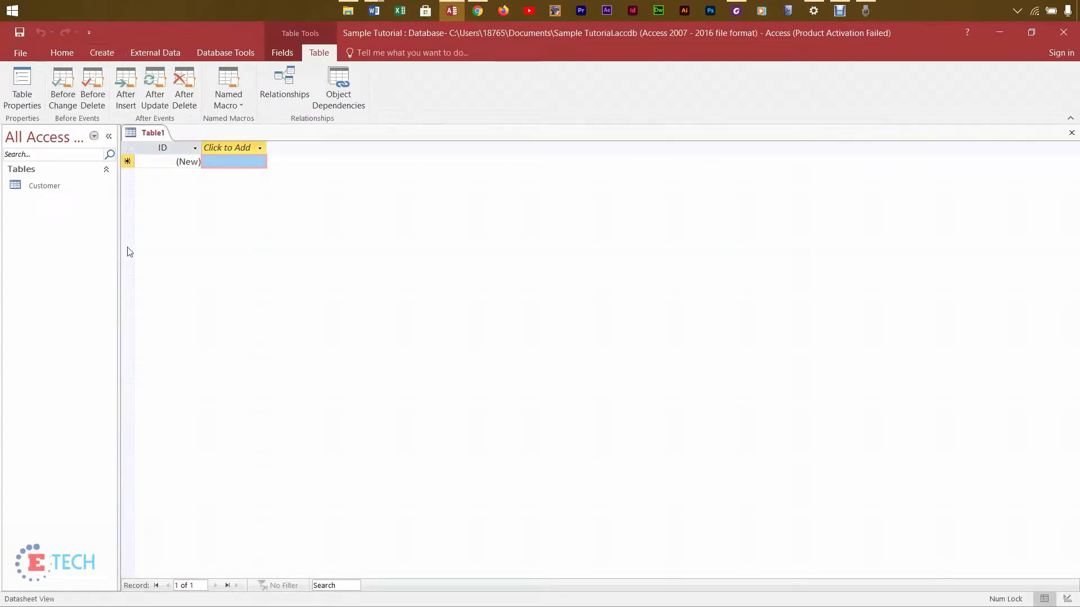
Step: Switch the new table to Design View, saving it as ServiceTBL
right_click(152, 136)
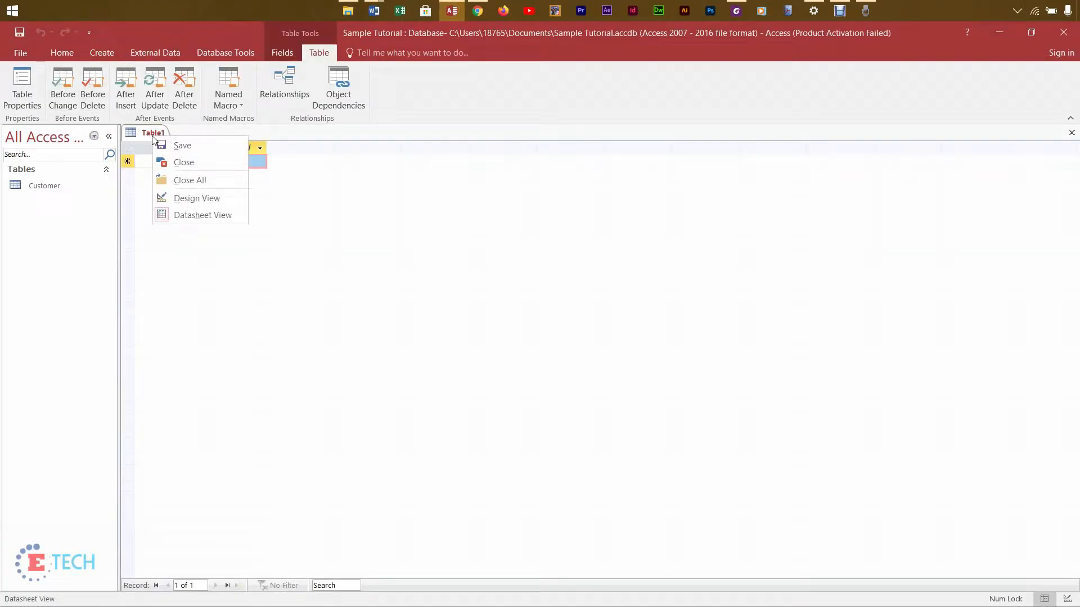
left_click(186, 198)
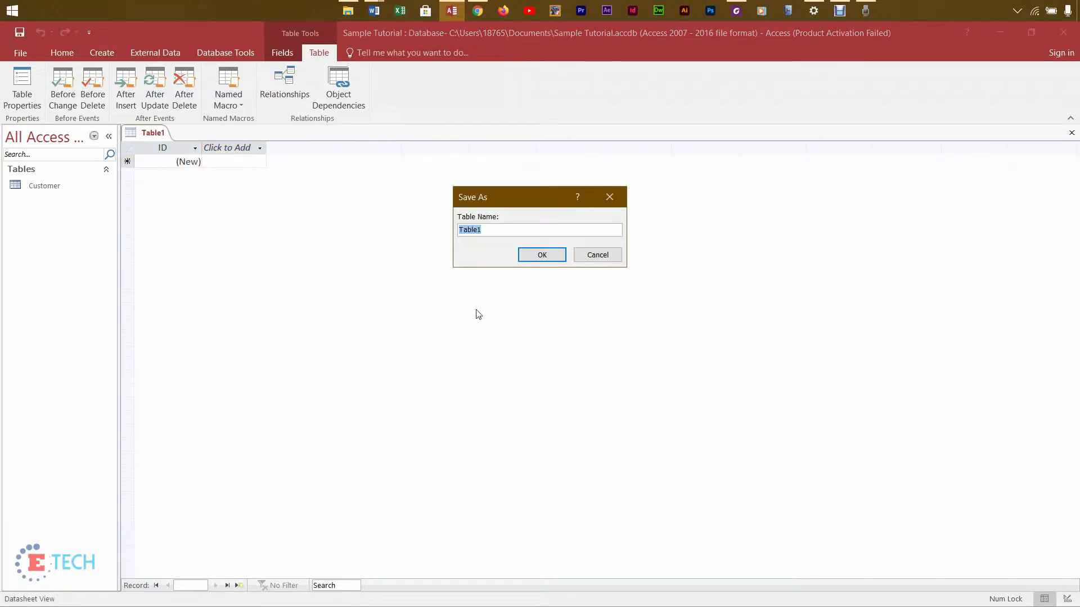
type("ServiceTBL")
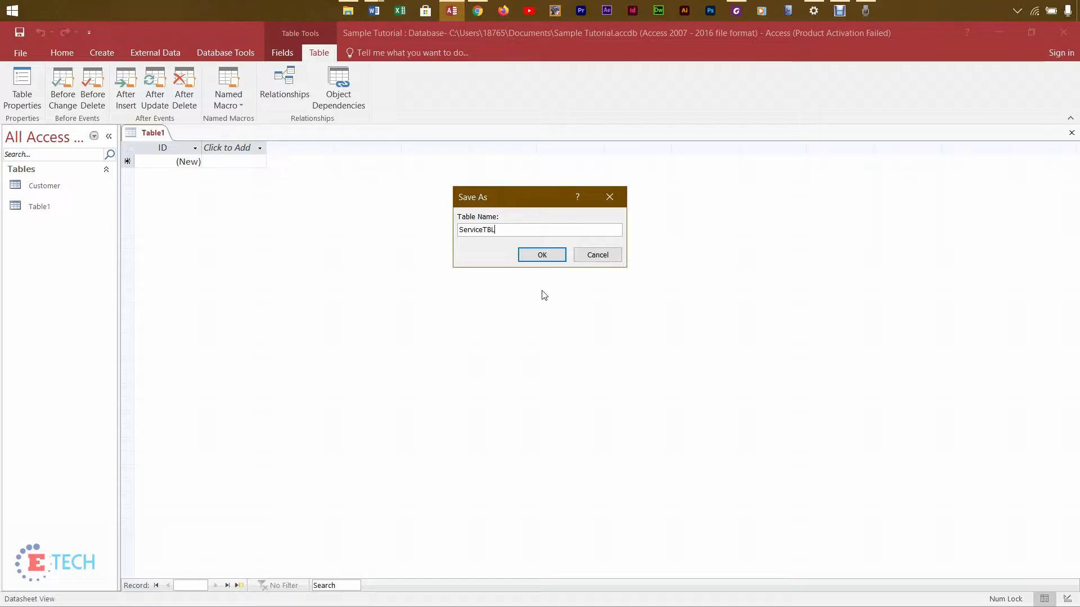
left_click(537, 254)
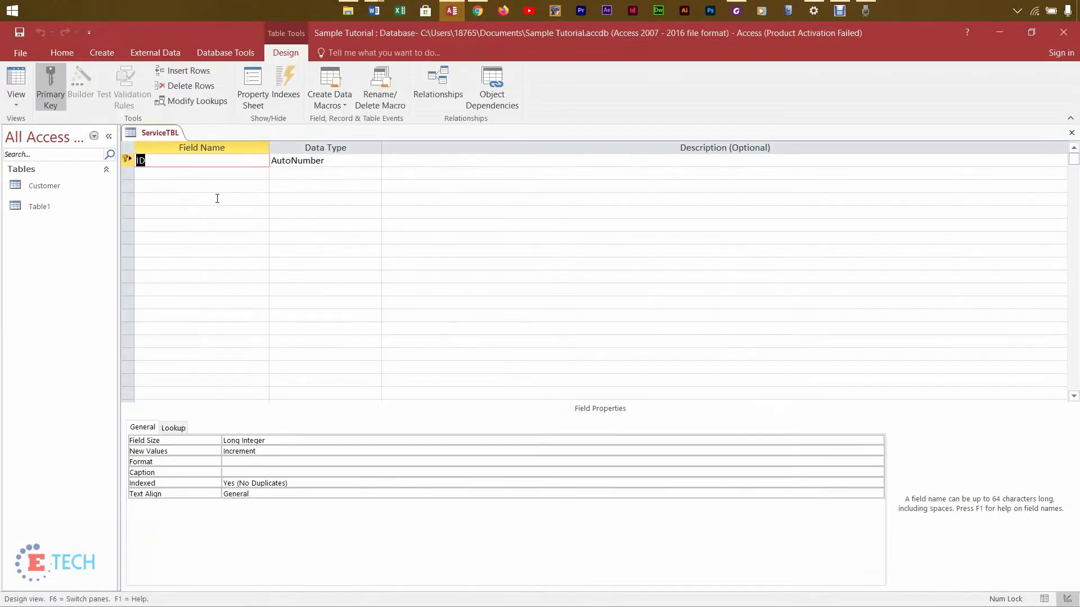
Step: Check the Services fields in the Word document, then rename ServiceTBL's ID field SerID and make it Short Text in Access
mouse_move(374, 11)
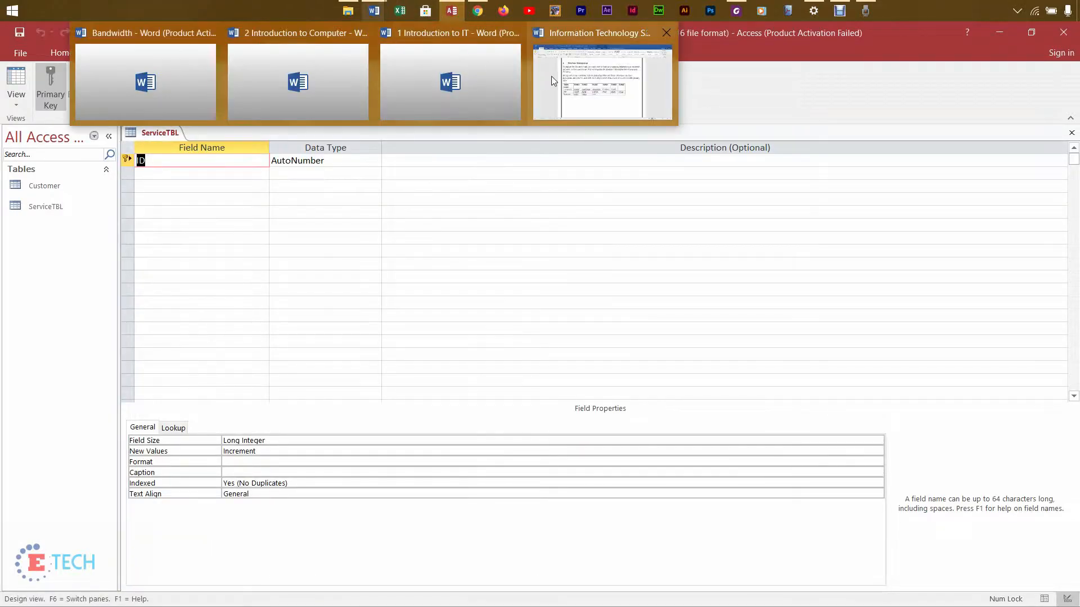
left_click(572, 87)
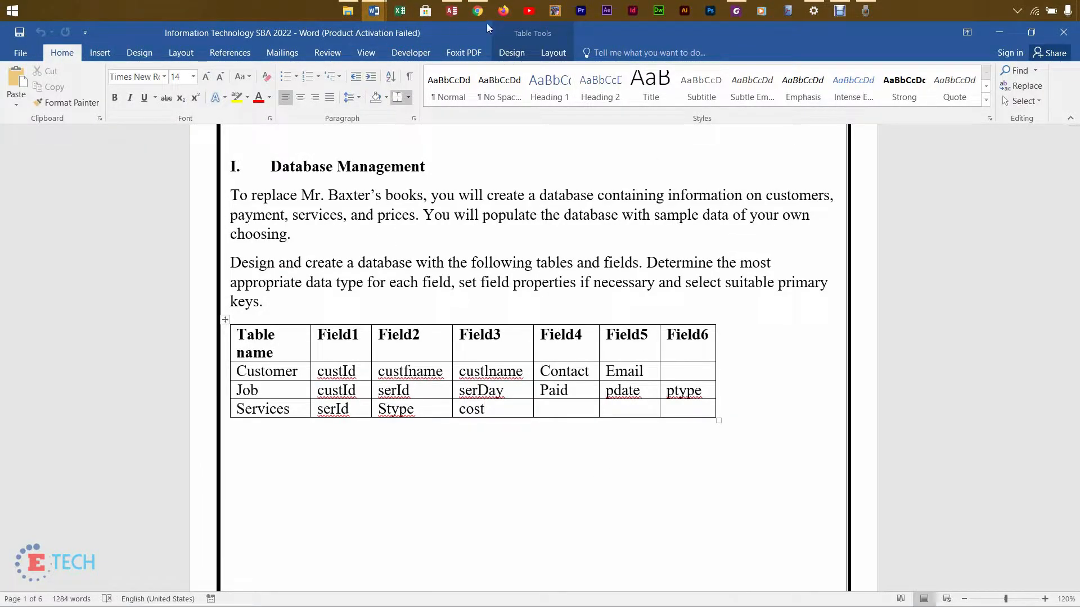
left_click(451, 10)
type("SerID")
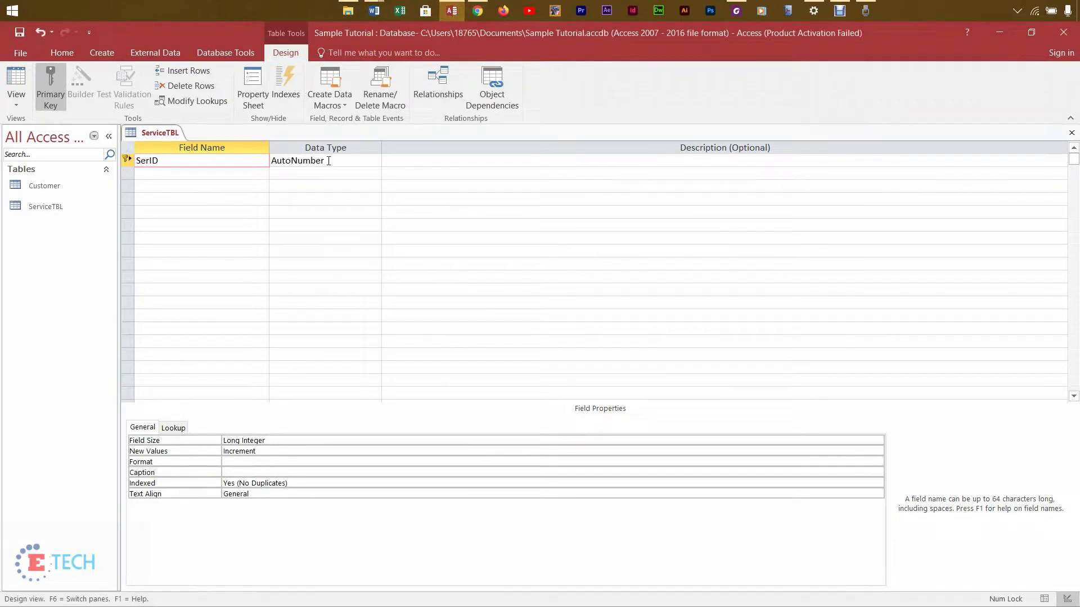
key("Tab")
left_click(374, 161)
left_click(336, 175)
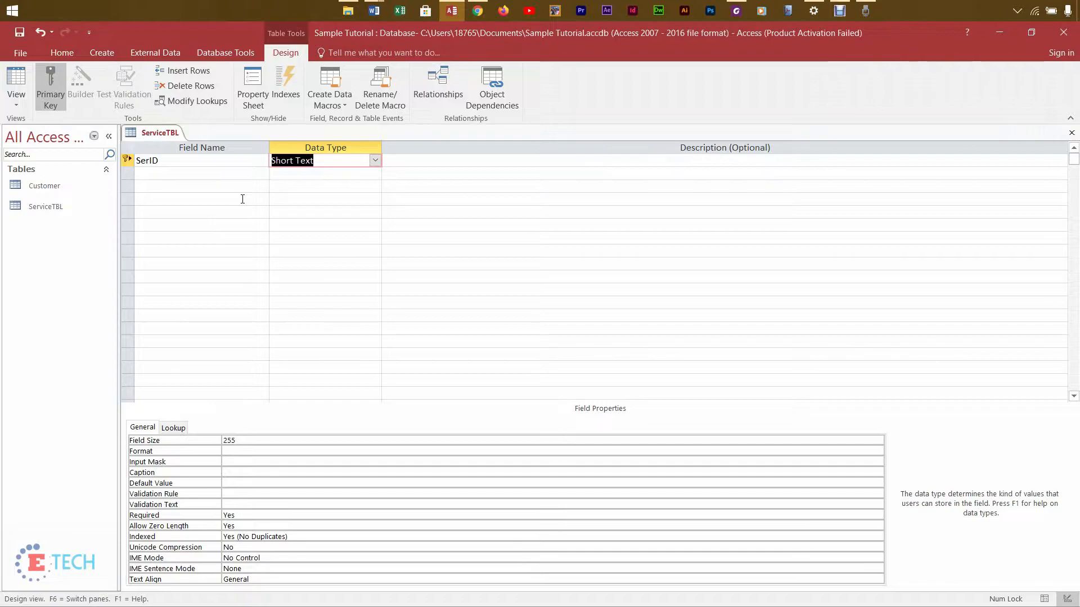
Step: Set the SerID field size to 10 and give the field a caption beginning with "Servic"
left_click(277, 441)
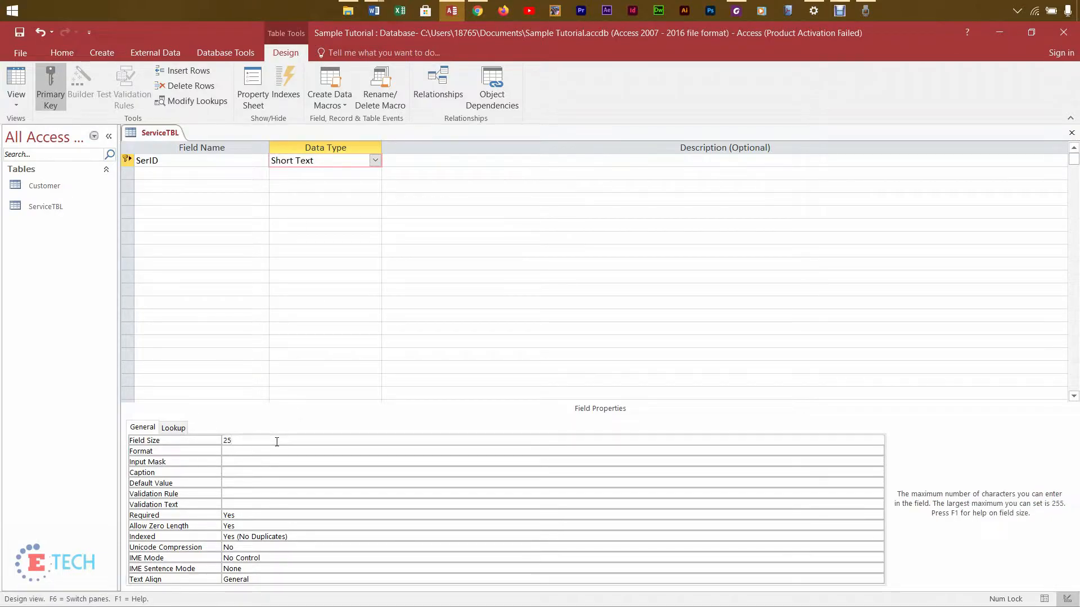
left_click(527, 304)
left_click(235, 474)
type("Servcicx")
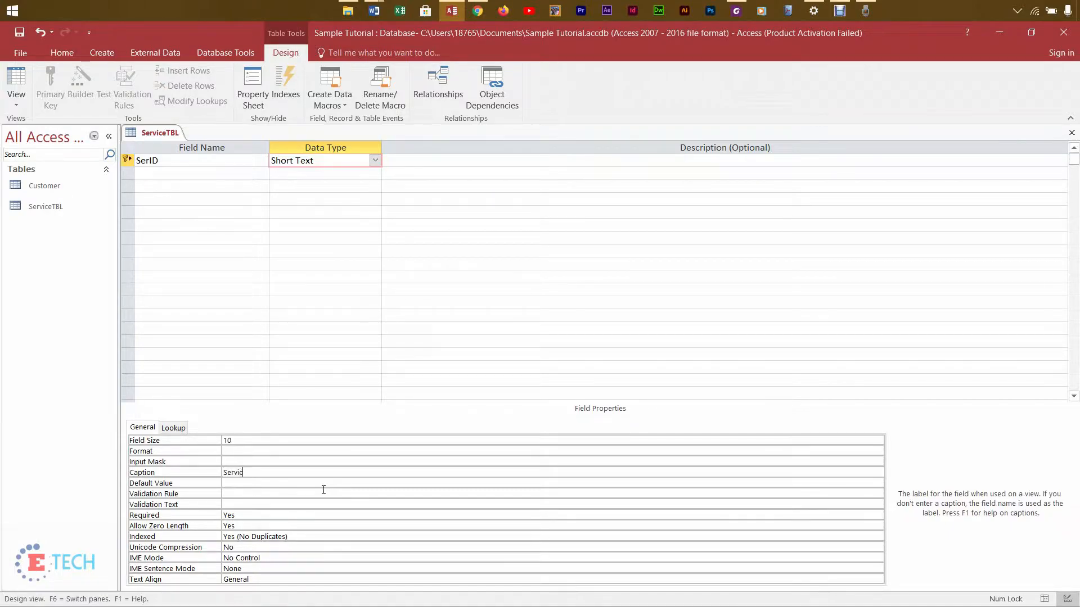
Step: Add a field named SerType to ServiceTBL with the Short Text data type
left_click(190, 172)
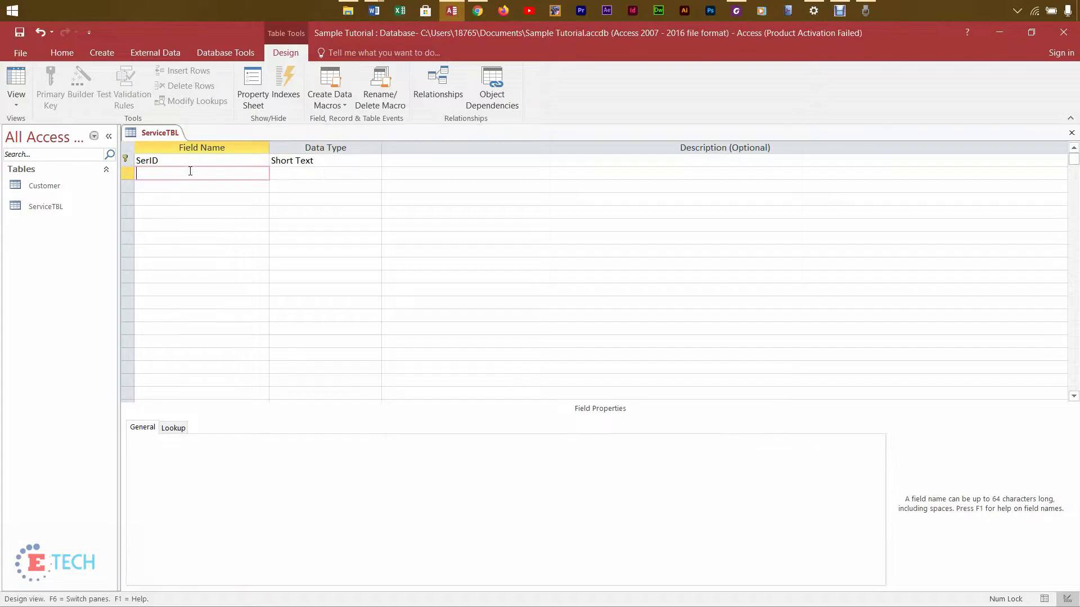
type("SerType")
left_click(286, 173)
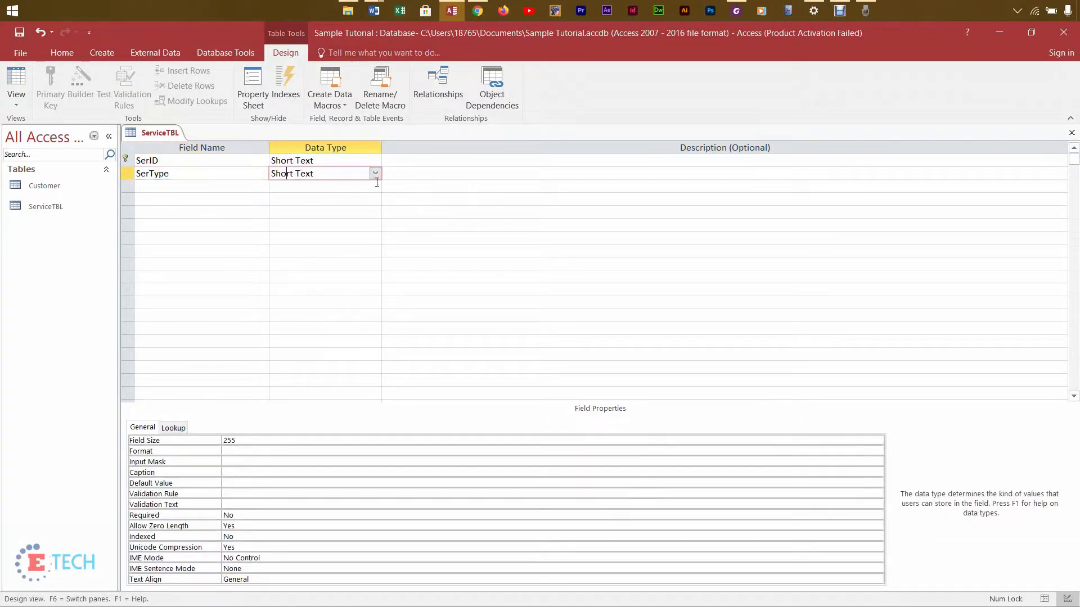
Step: Caption the SerType field "Service Type" and set its field size to 25
left_click(177, 172)
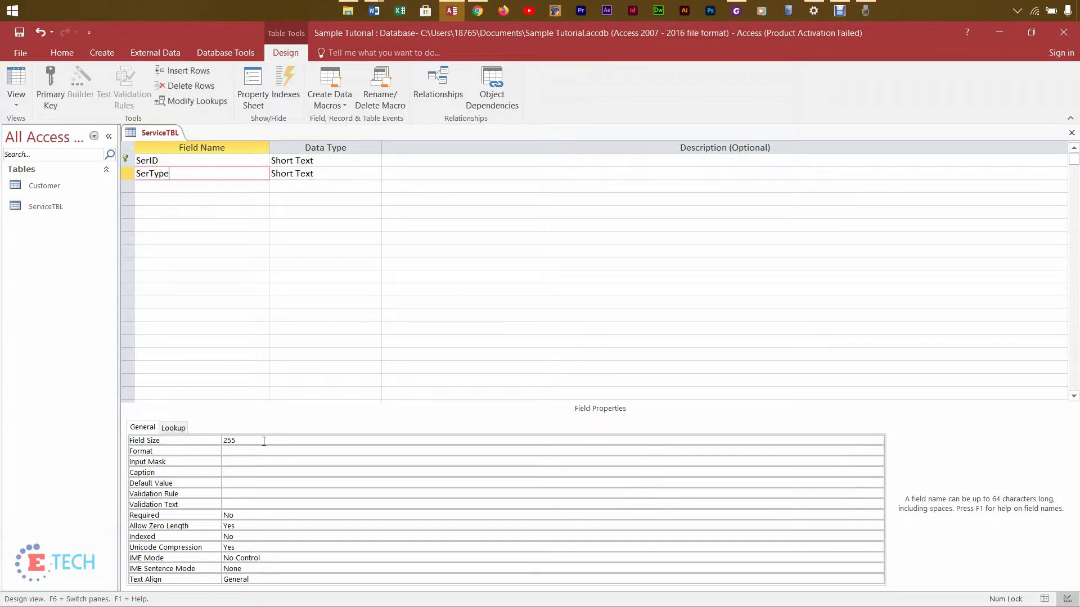
left_click(235, 474)
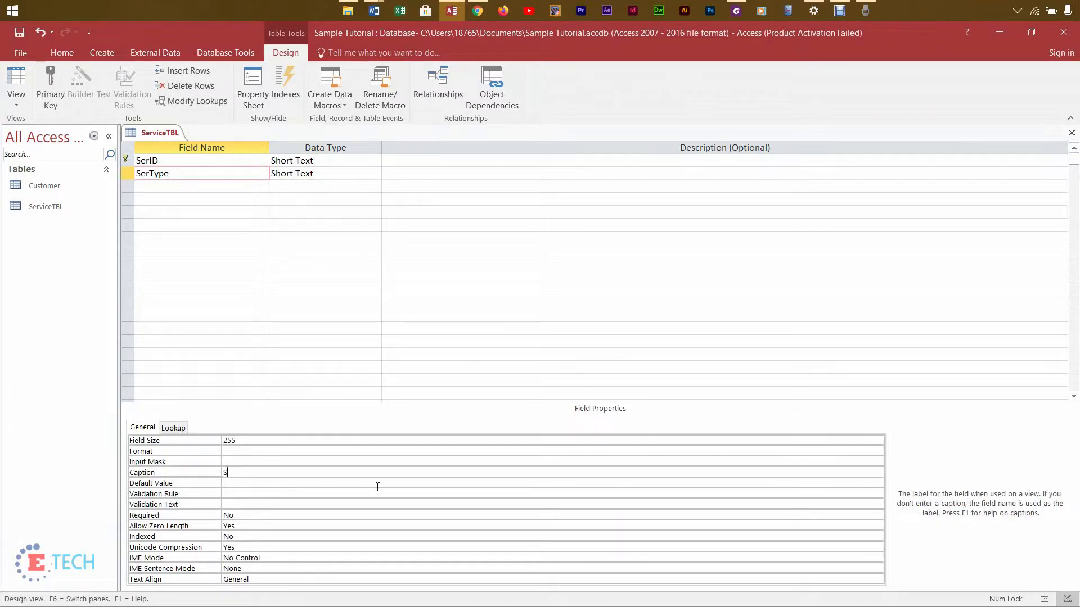
type("Service Type")
left_click(248, 442)
key("BackSpace")
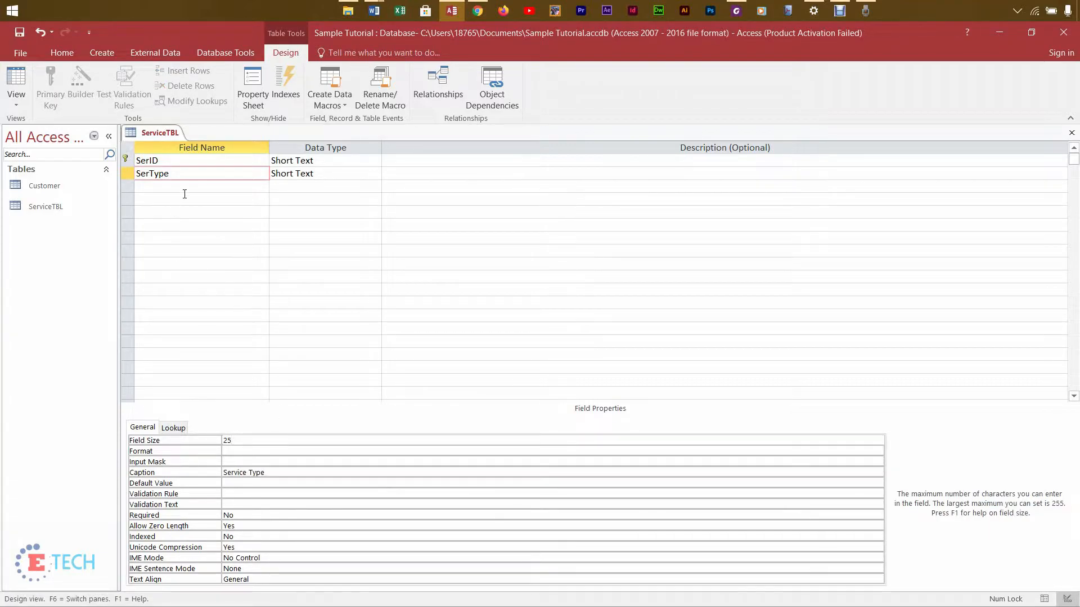
Step: Add a Cost field to ServiceTBL with the Currency data type and 2 decimal places
left_click(193, 186)
type("Cost")
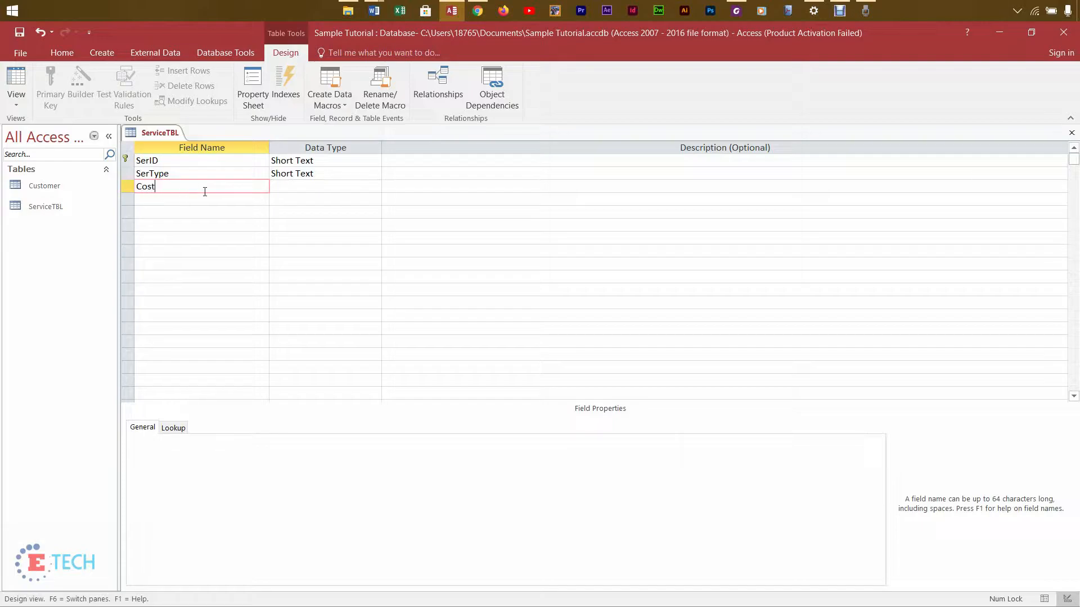
left_click(314, 186)
left_click(375, 187)
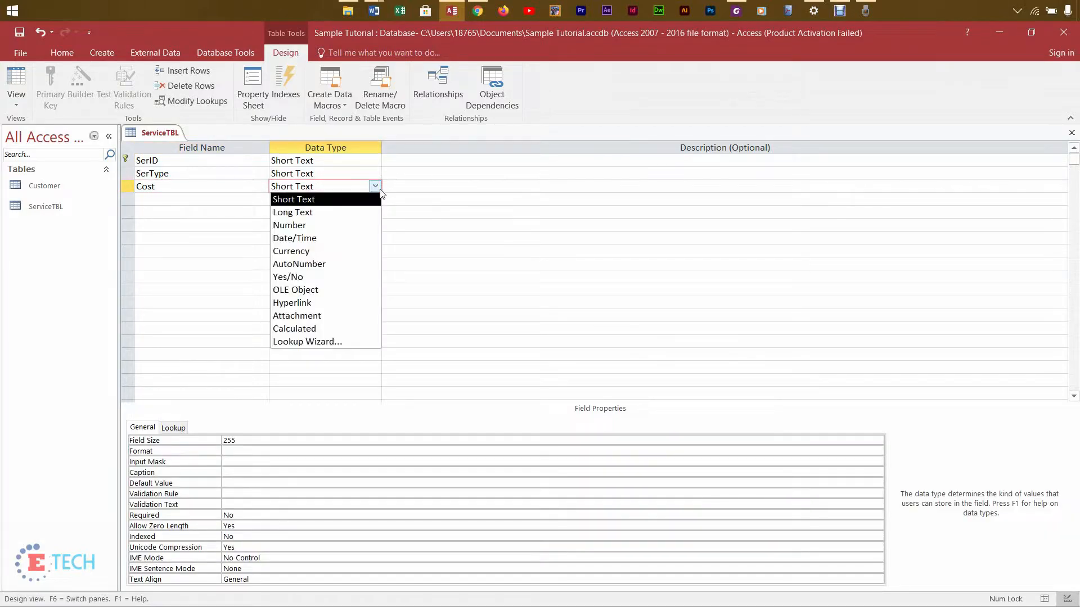
left_click(285, 253)
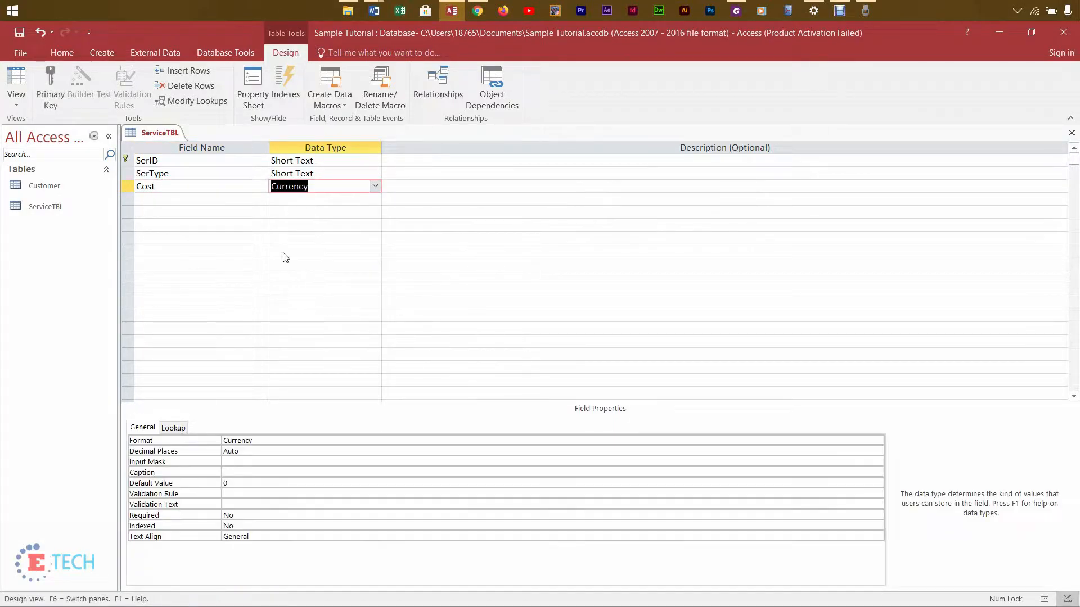
left_click(285, 256)
left_click(217, 187)
left_click(236, 450)
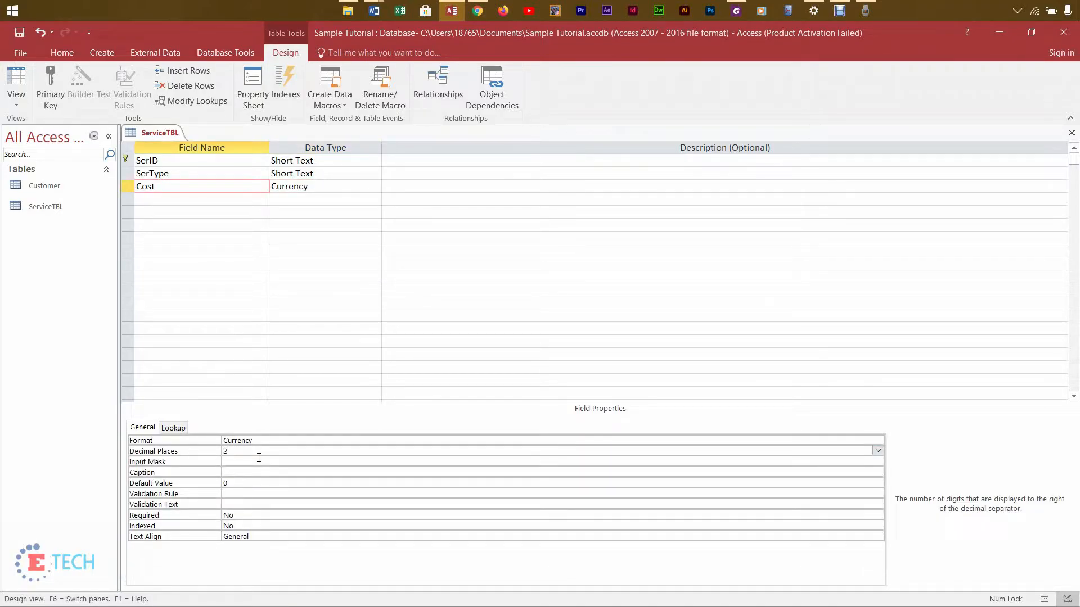
type("2")
Step: Review the properties of the ServiceTBL fields, then close the table and save its design changes
left_click(232, 224)
left_click(205, 178)
left_click(212, 162)
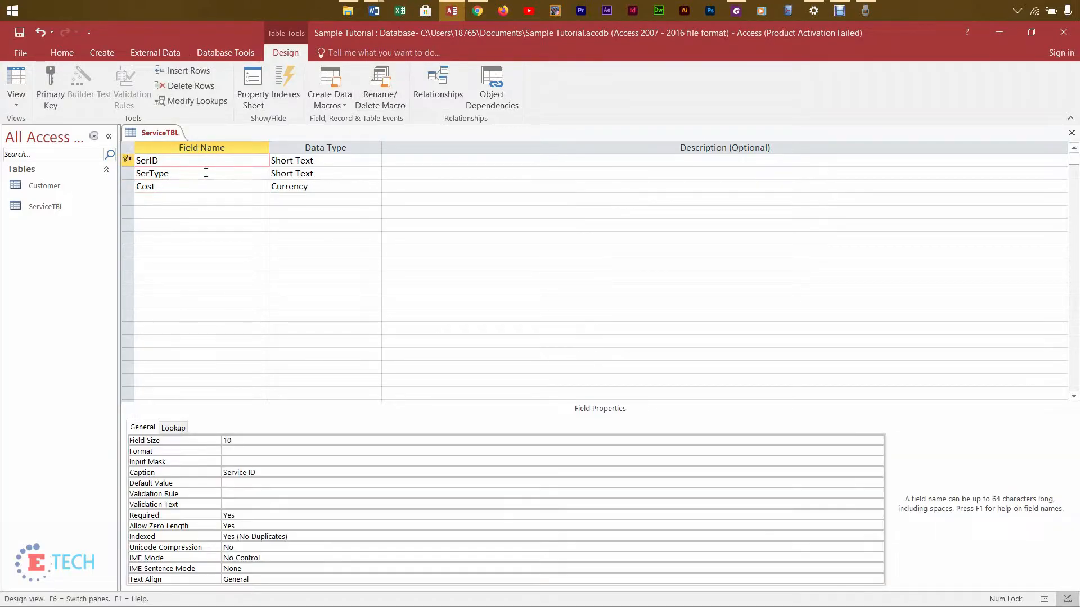
left_click(203, 176)
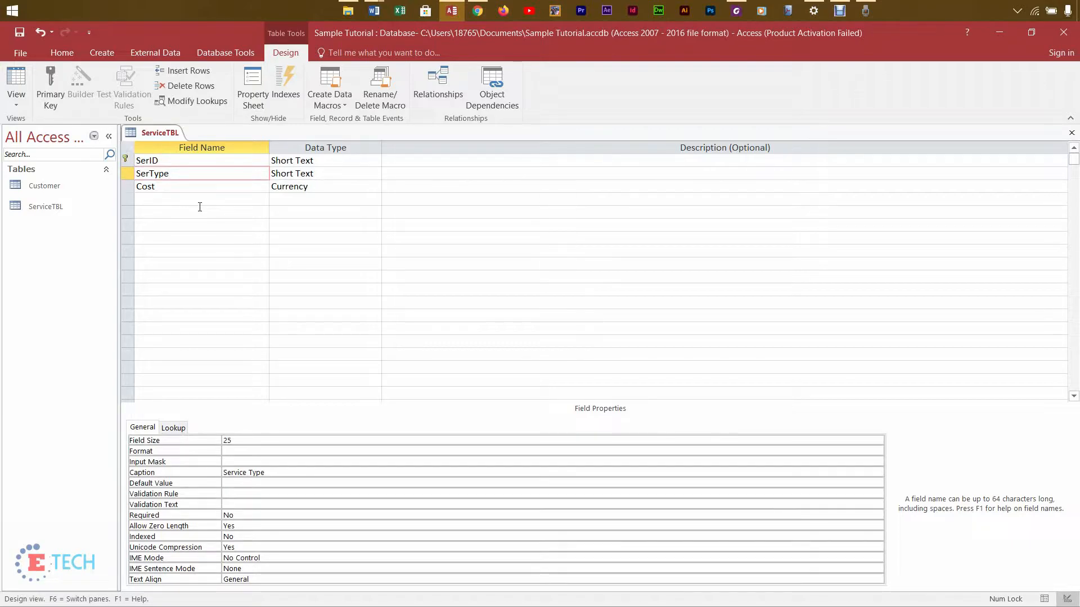
left_click(199, 207)
left_click(1071, 133)
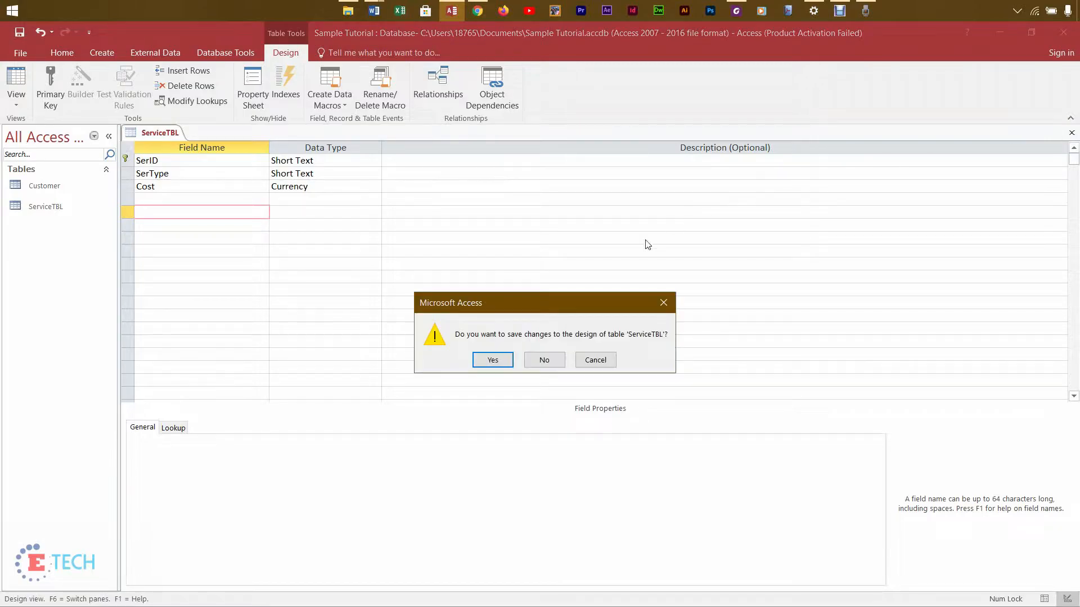
left_click(495, 361)
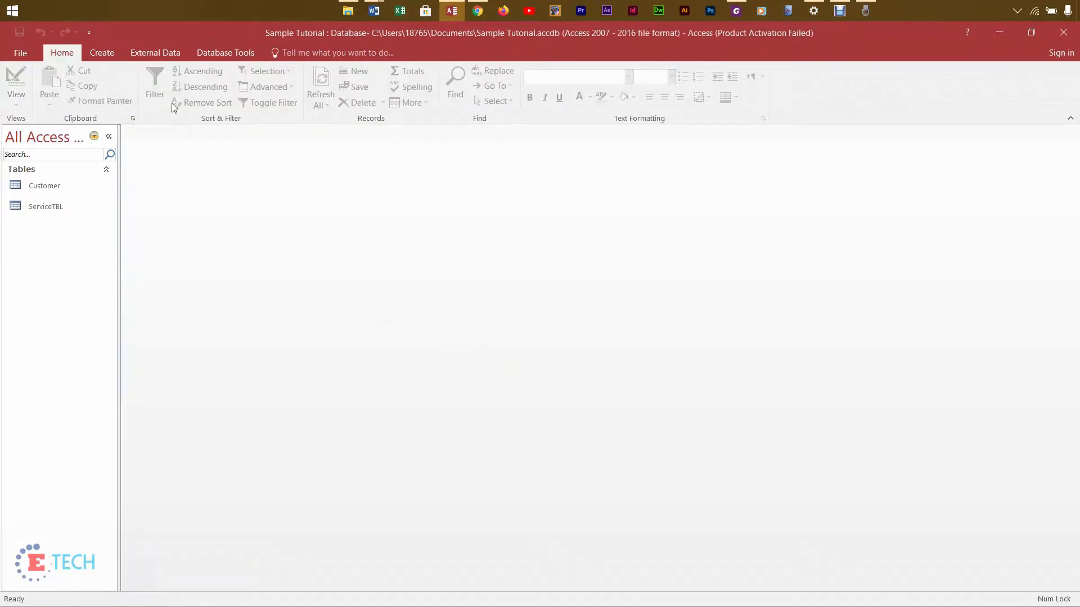
Step: Create a new table in Design view and save it as JobTBL
left_click(107, 56)
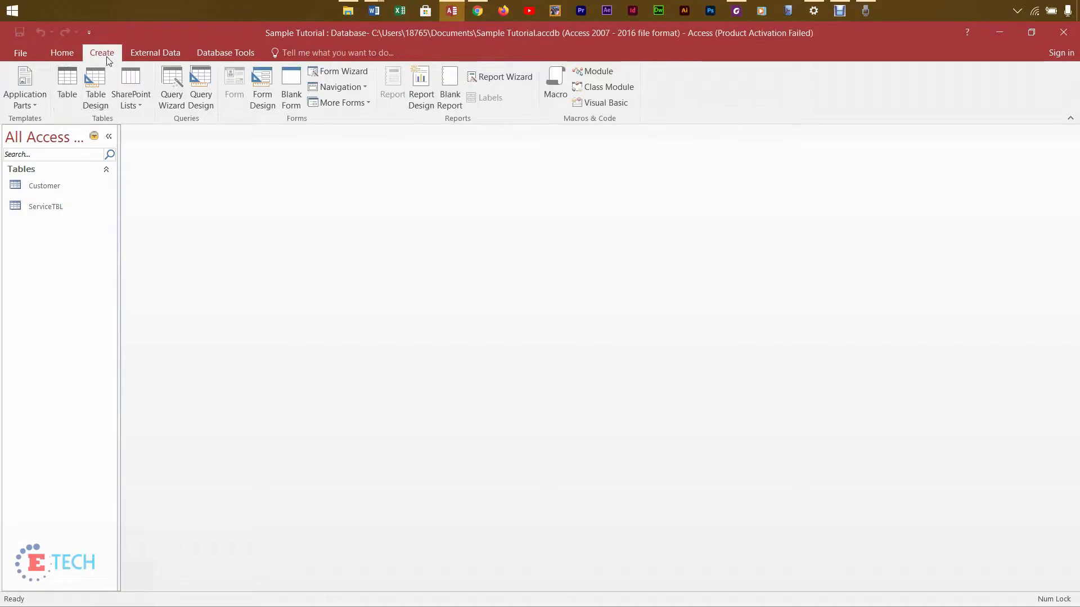
left_click(65, 96)
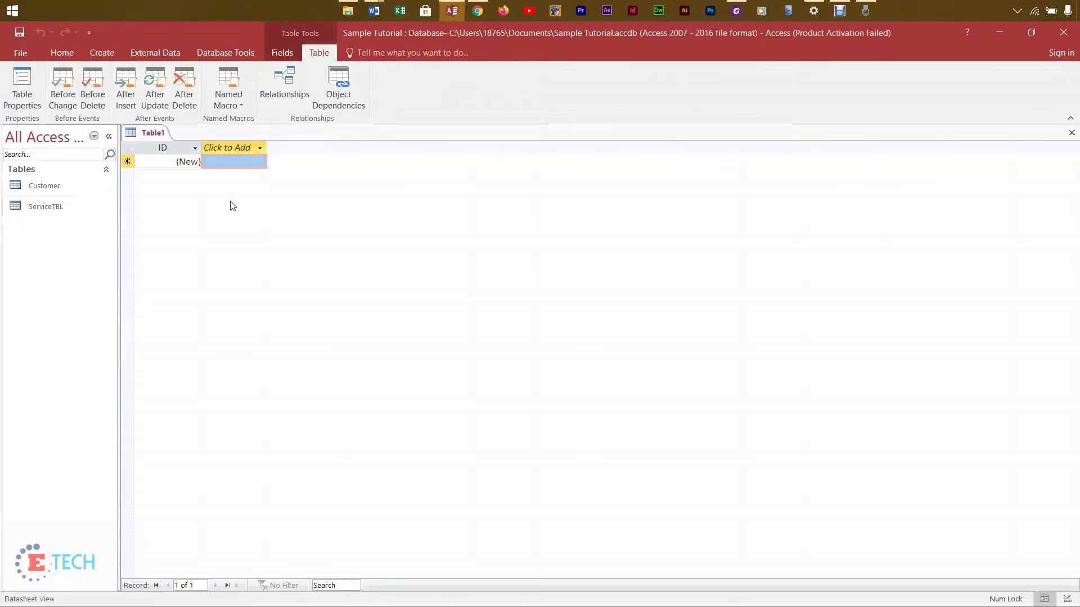
right_click(156, 135)
left_click(179, 146)
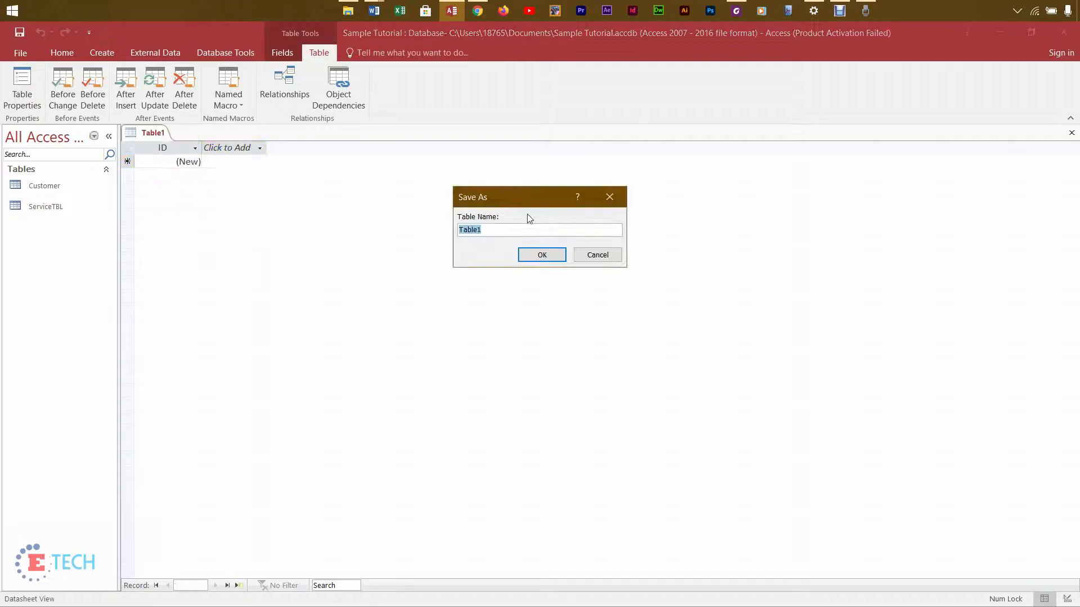
type("Job")
left_click(562, 255)
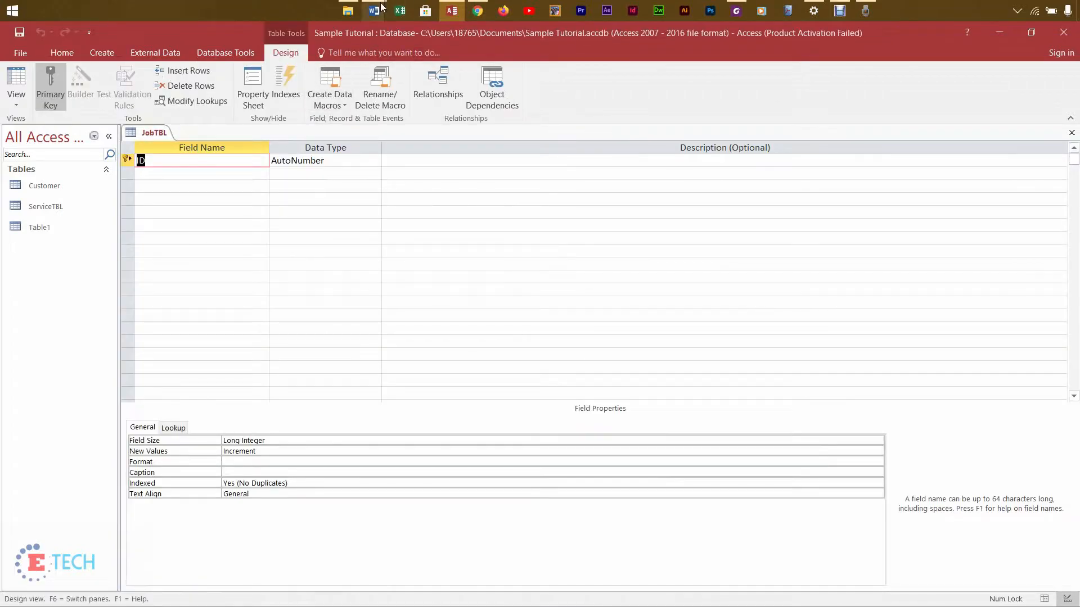
Step: Check the Job fields in the Word document, then rename JobTBL's ID field CusID and make it Short Text in Access
mouse_move(376, 10)
left_click(585, 101)
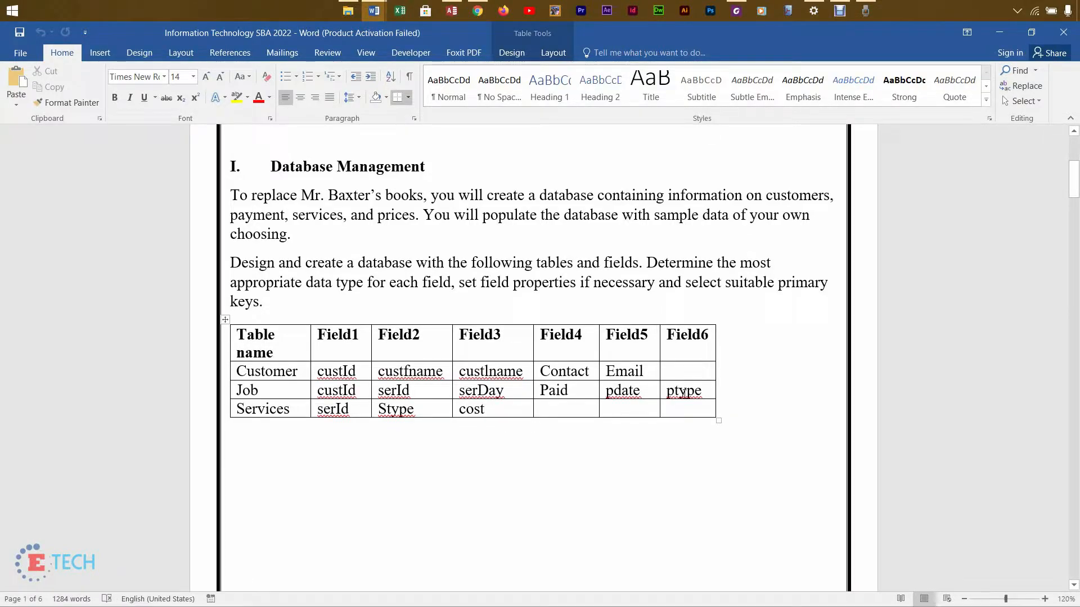
left_click(454, 15)
type("CusID")
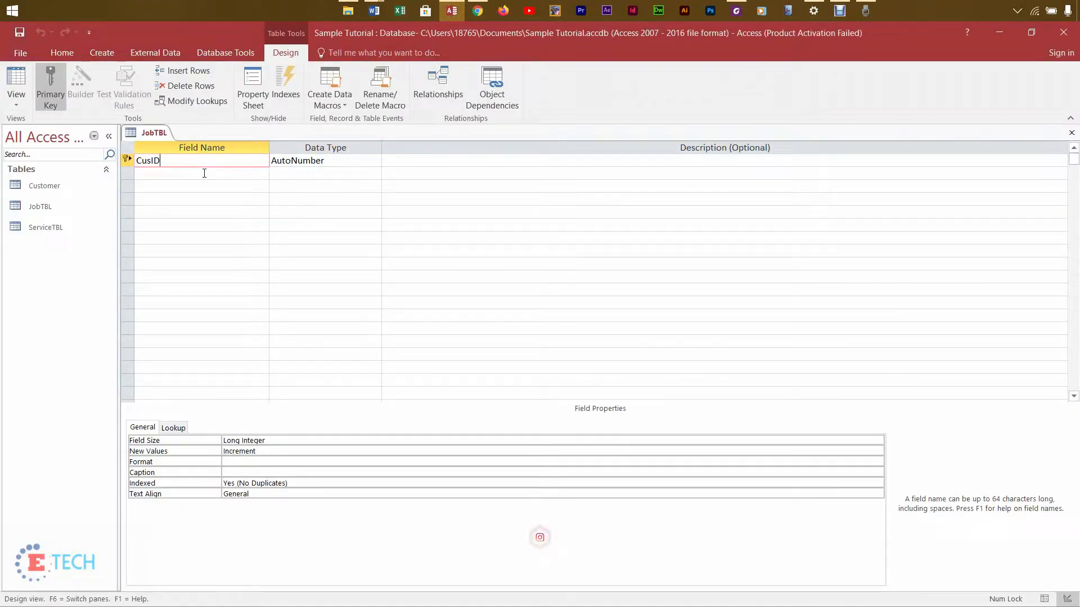
left_click(303, 160)
left_click(374, 160)
left_click(274, 172)
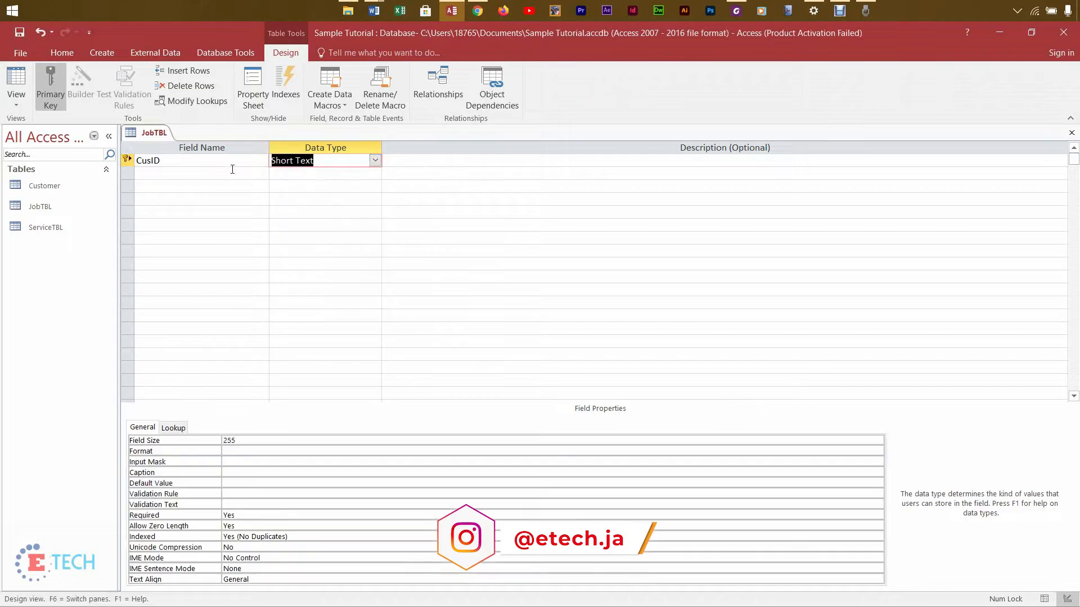
left_click(163, 175)
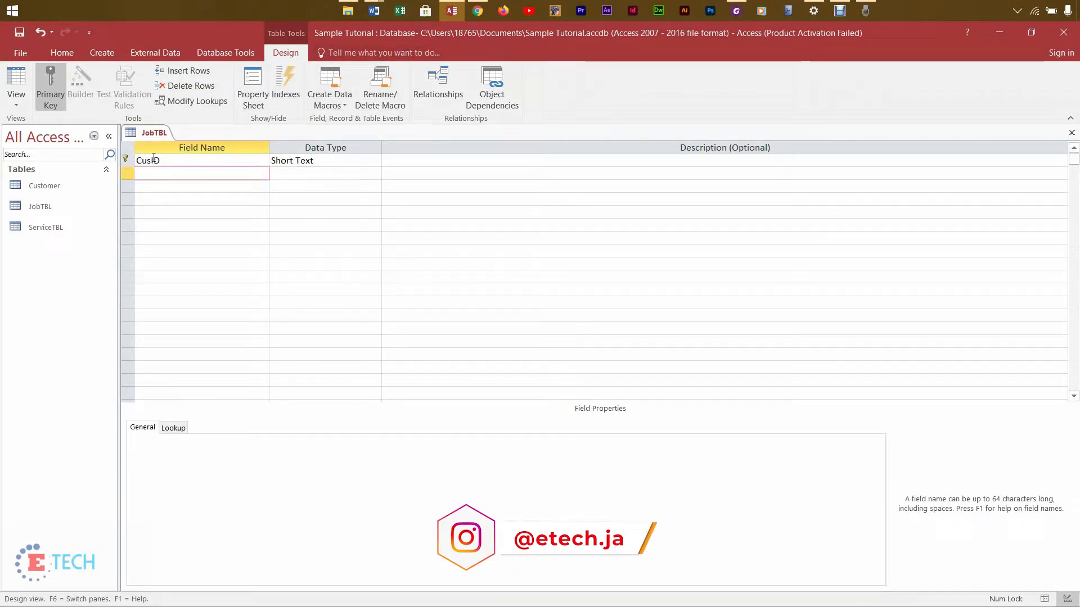
Step: Recheck the Job fields in the Word document, then add Short Text fields named SerID and SerDay to JobTBL in Access
mouse_move(376, 15)
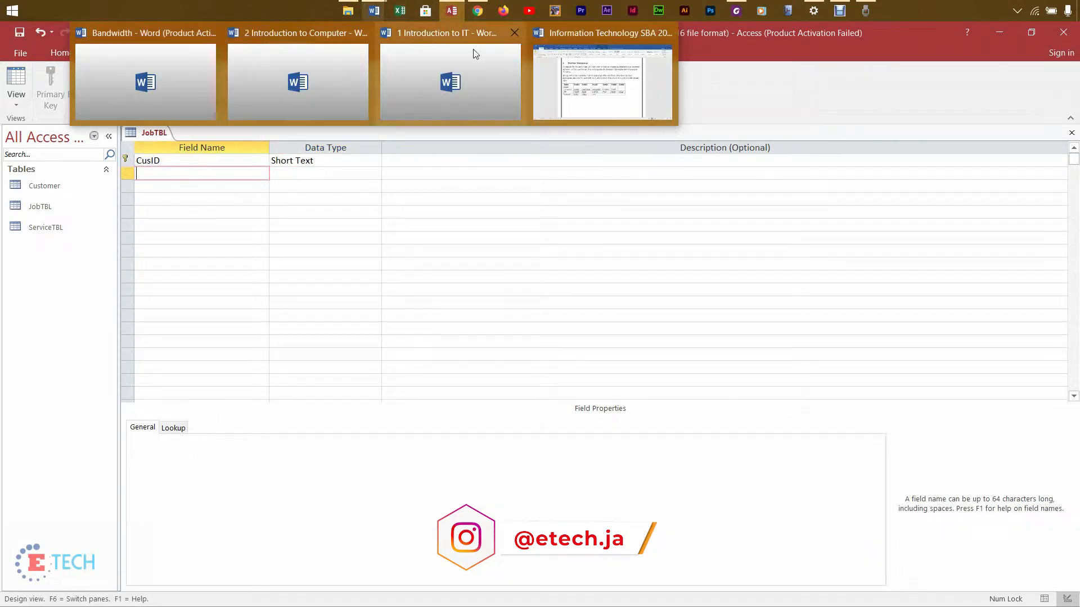
left_click(572, 87)
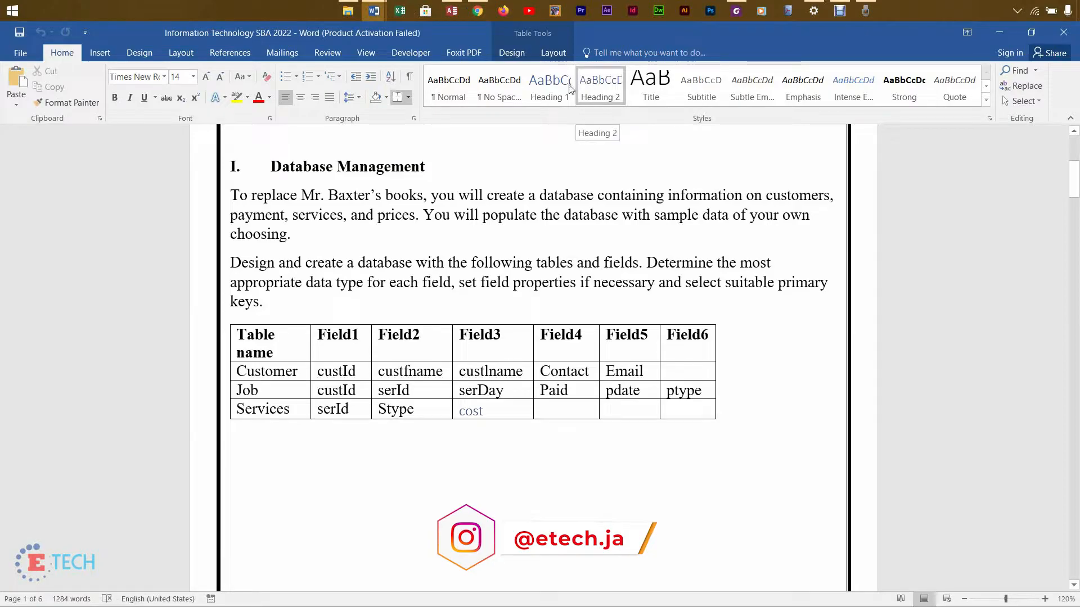
left_click(460, 15)
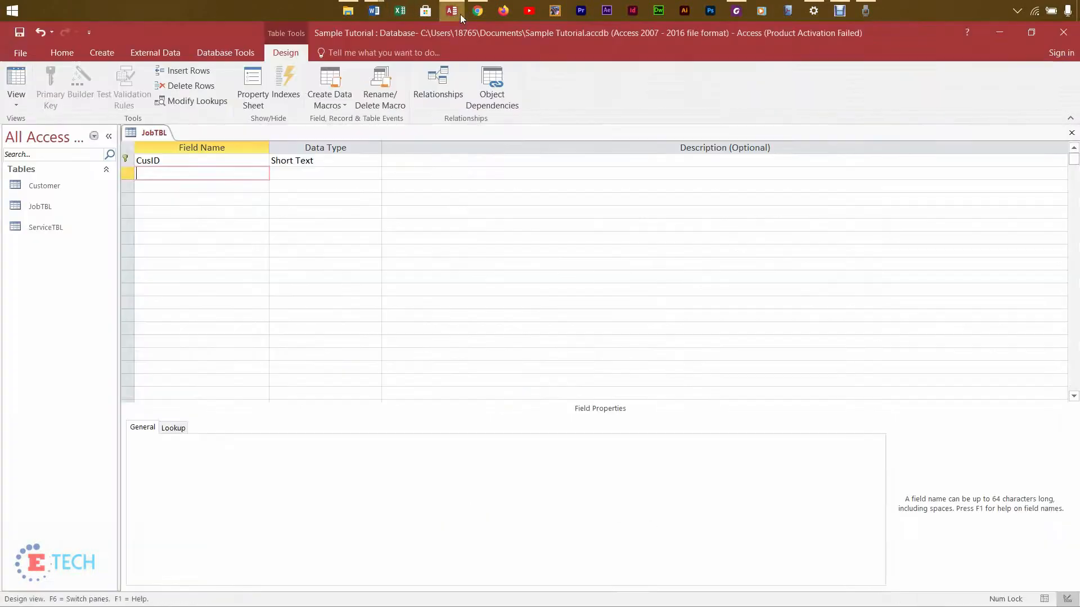
type("SerID")
left_click(177, 185)
type("Ser")
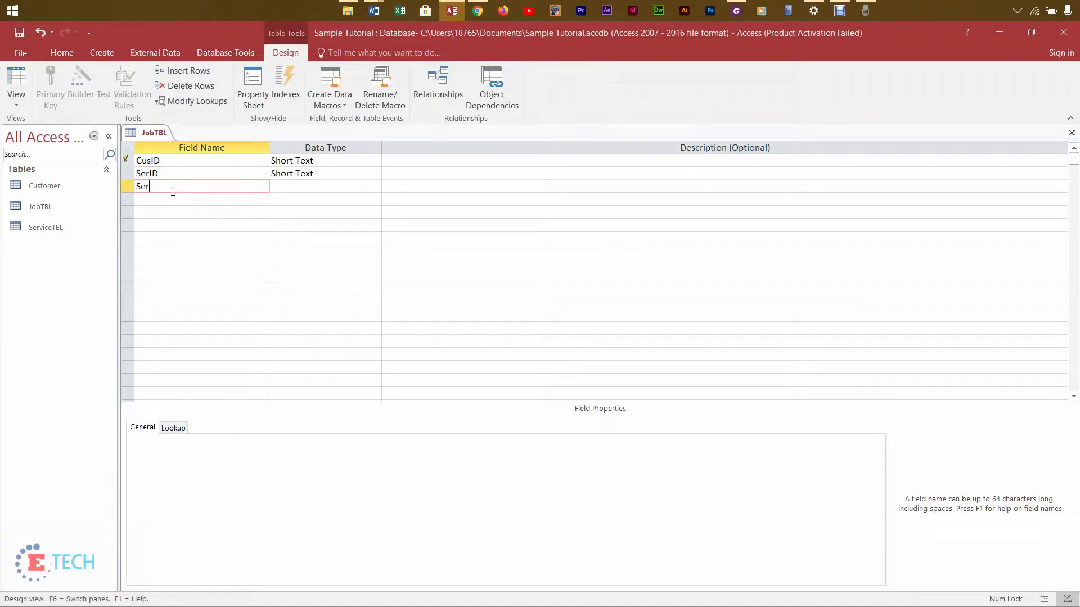
type("Day")
left_click(181, 205)
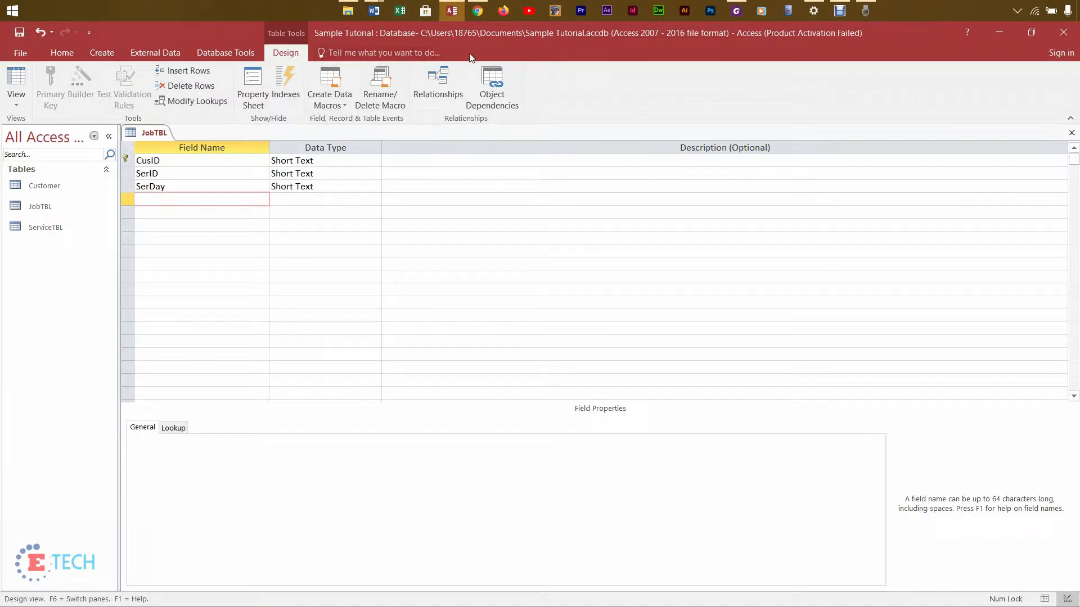
Step: Check the remaining Job fields in the Word document, then add fields named Paid, PDay and PType to JobTBL in Access
left_click(373, 11)
left_click(619, 83)
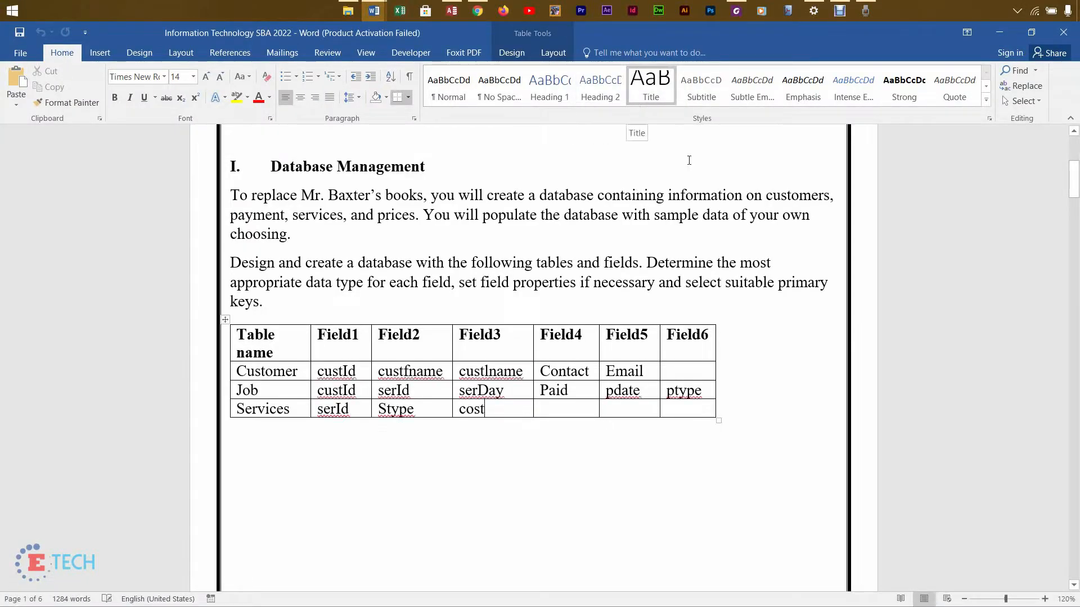
left_click(452, 10)
type("Paid")
left_click(160, 213)
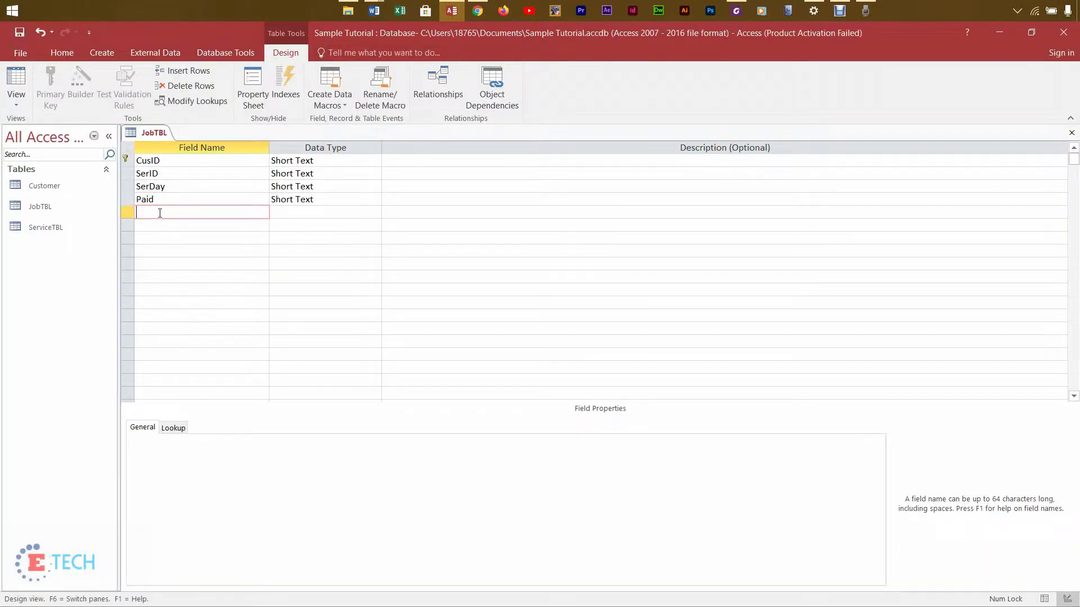
type("PDay")
left_click(159, 226)
type("P")
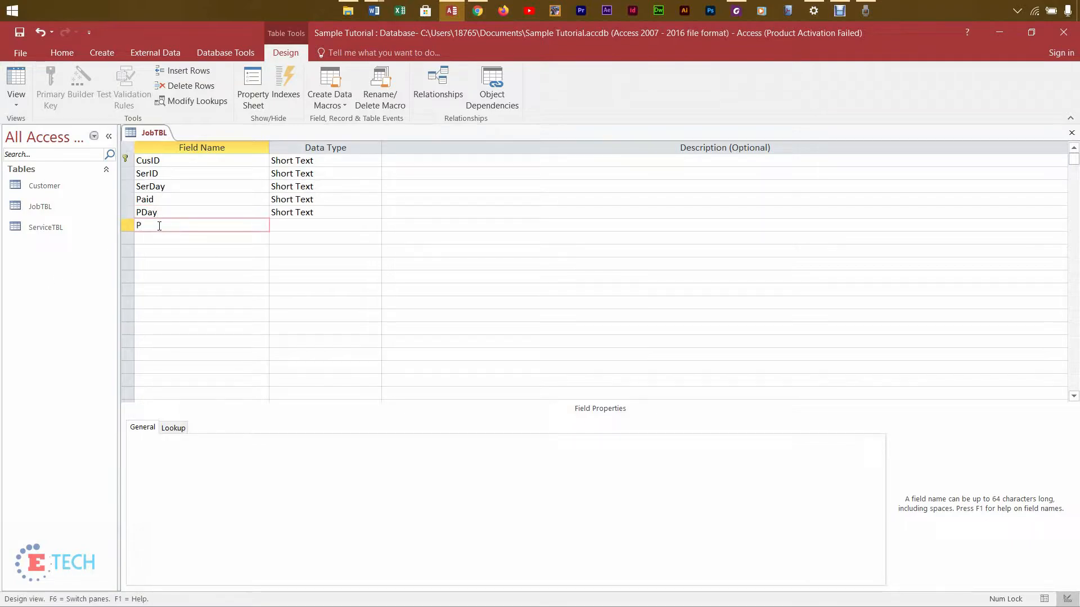
type("Type")
Step: Set the field size of JobTBL's CusID field to 6
left_click(203, 170)
left_click(198, 160)
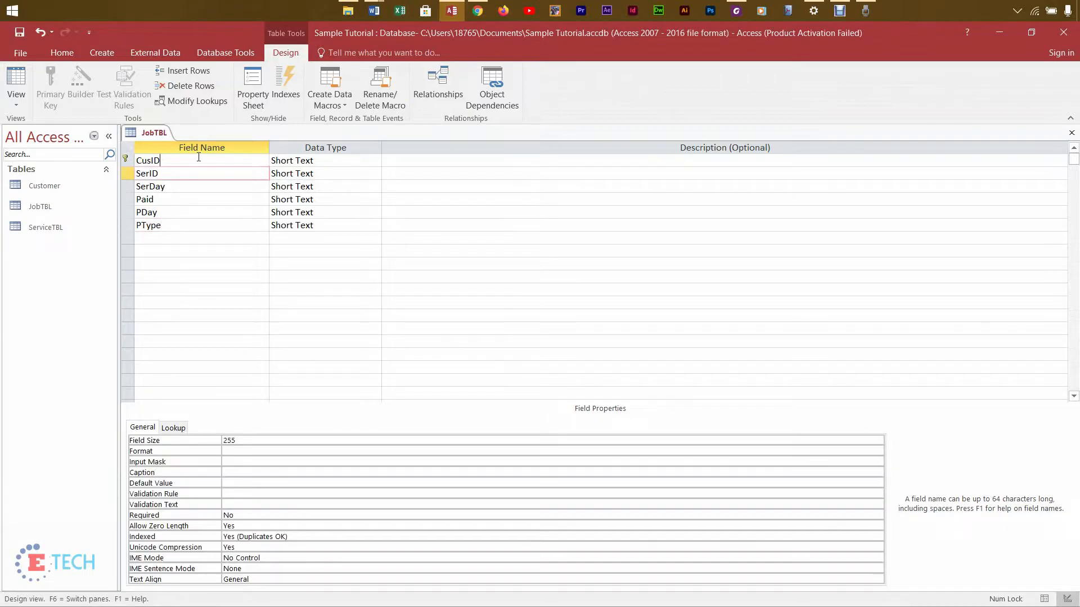
left_click(246, 439)
key("BackSpace")
key("BackSpace")
key("BackSpace")
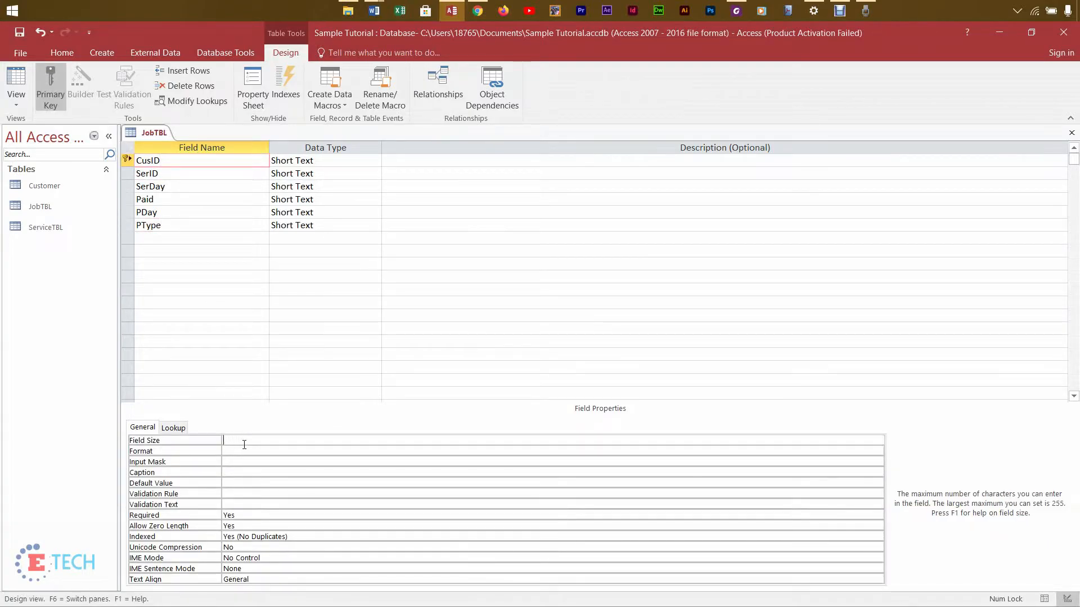
Step: Set the SerID field size in JobTBL to 10 and its caption to "Service ID"
left_click(185, 174)
left_click(244, 442)
key("BackSpace")
key("BackSpace")
key("BackSpace")
type("10")
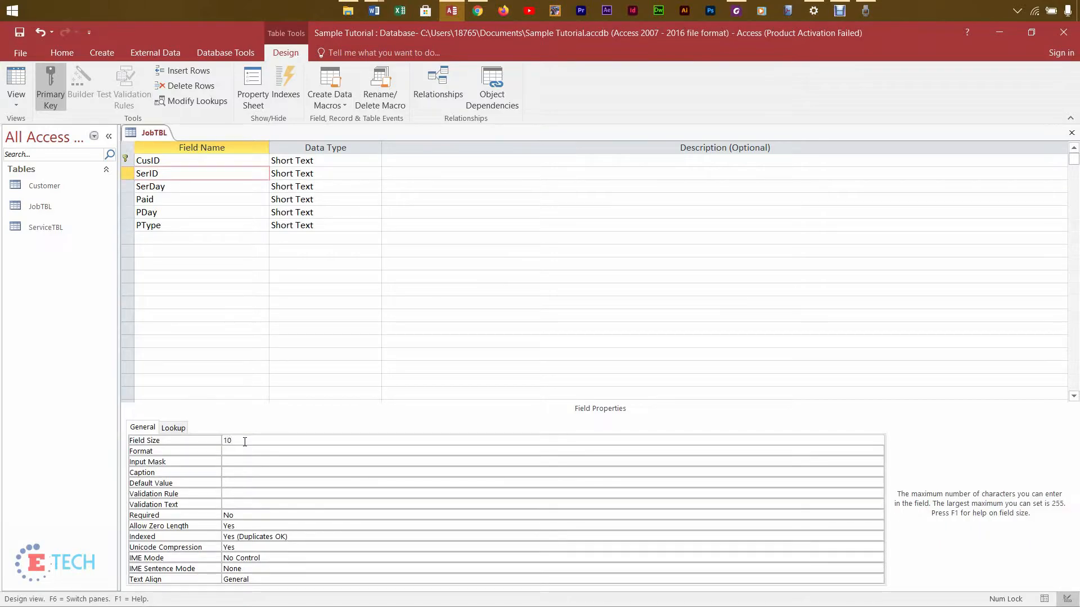
left_click(235, 474)
type("Service ID")
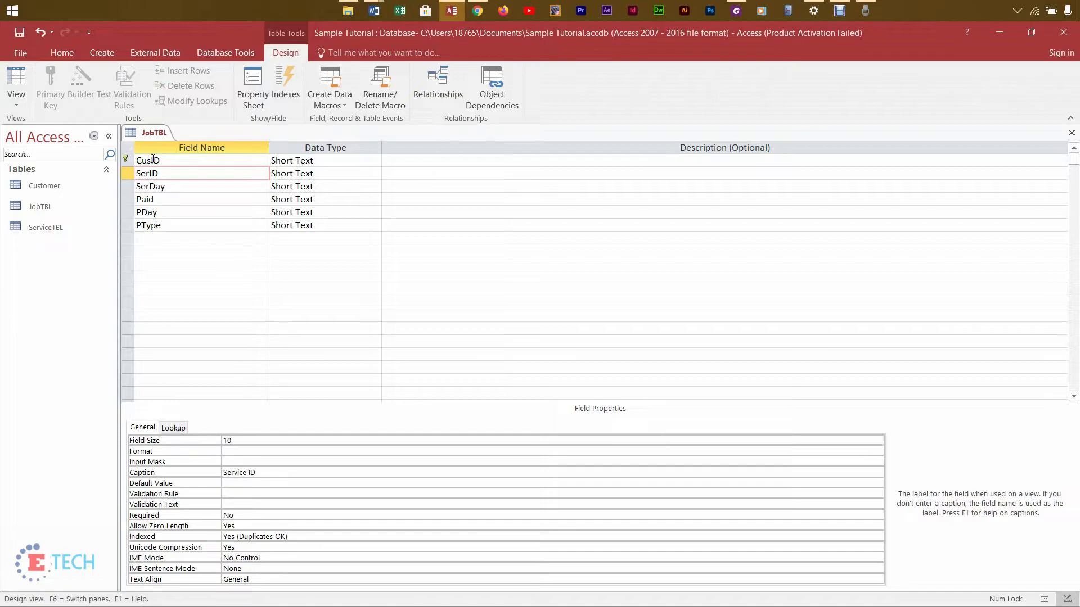
Step: Give JobTBL's CusID field the caption "Customer ID"
left_click(148, 160)
left_click(237, 471)
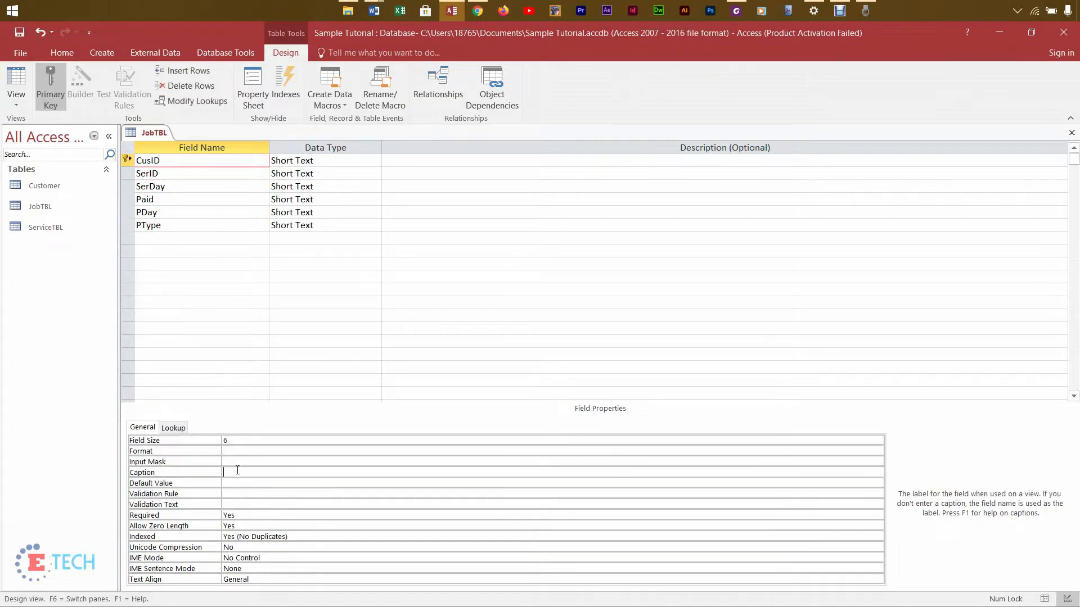
type("Customer ID")
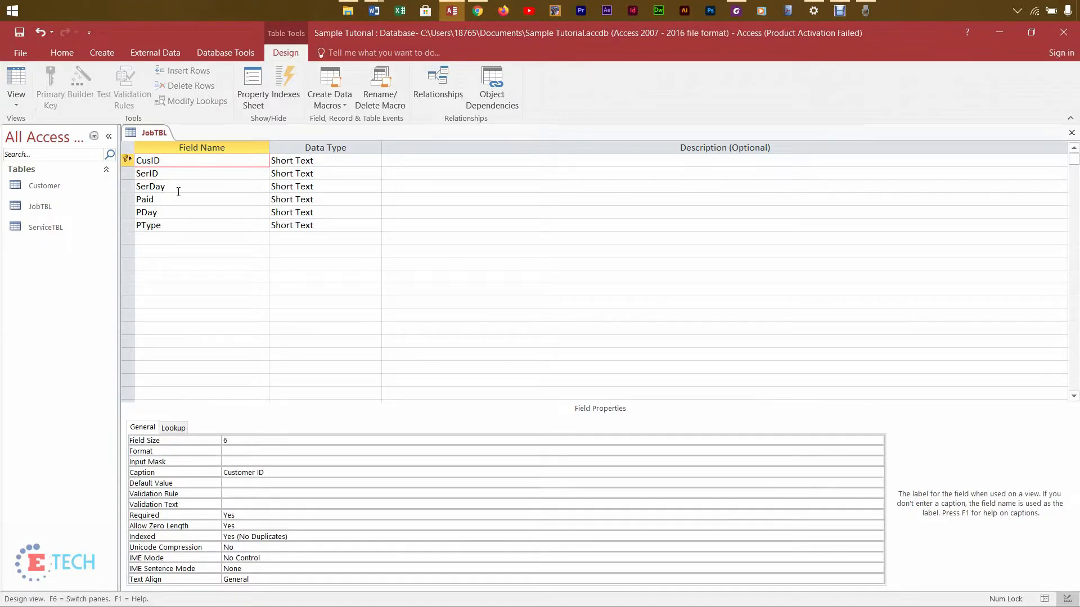
Step: Set the SerDay field size to 10 and its caption to "Service Day"
left_click(179, 188)
left_click(257, 440)
type("2")
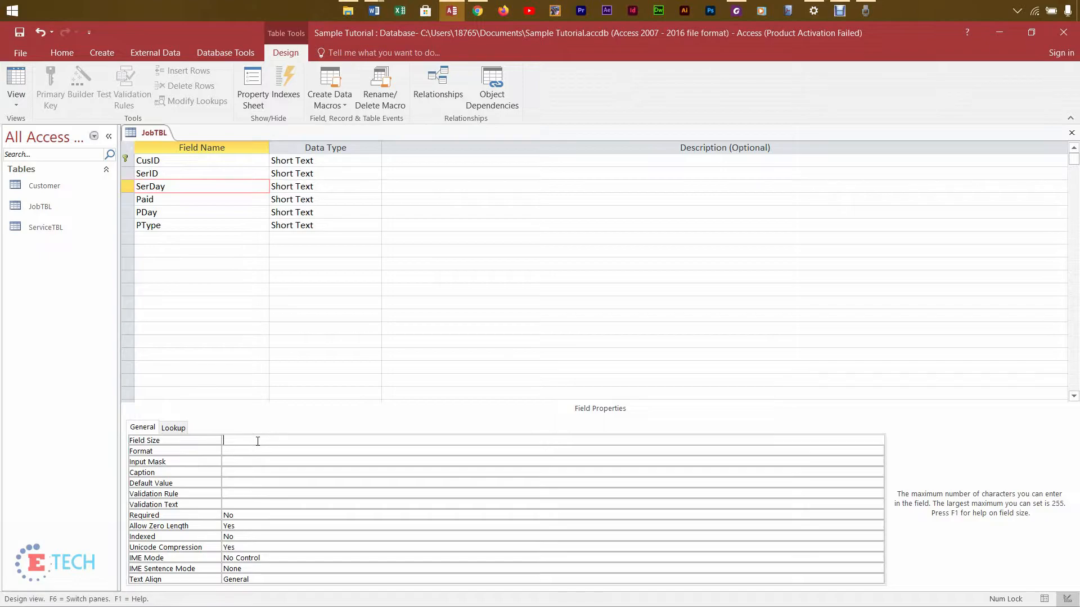
type("0")
left_click(239, 471)
type("Service Day")
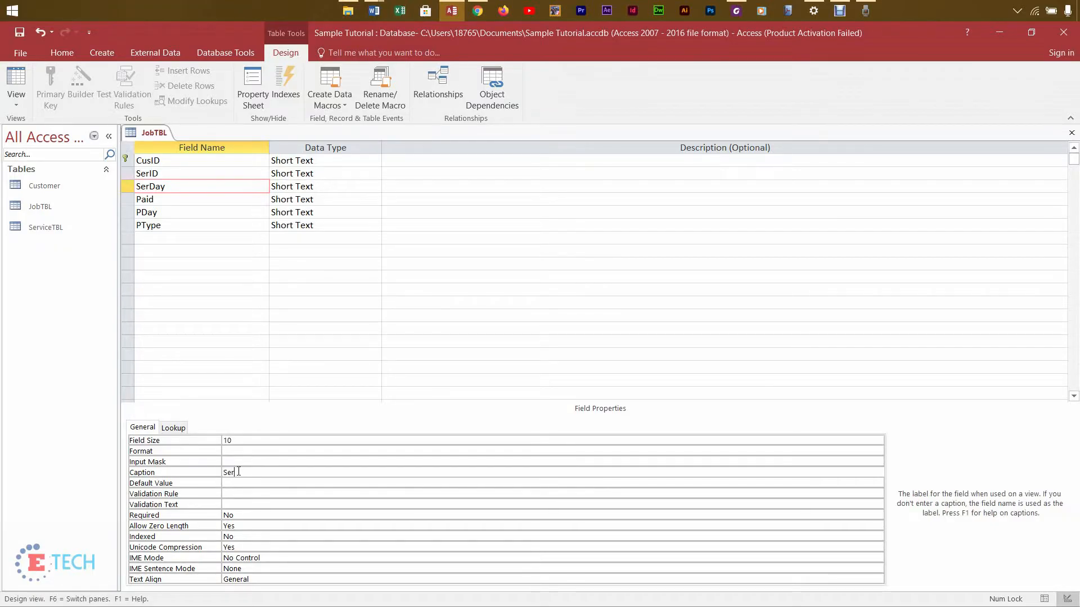
Step: Change the data type of JobTBL's Paid field to Currency
left_click(217, 199)
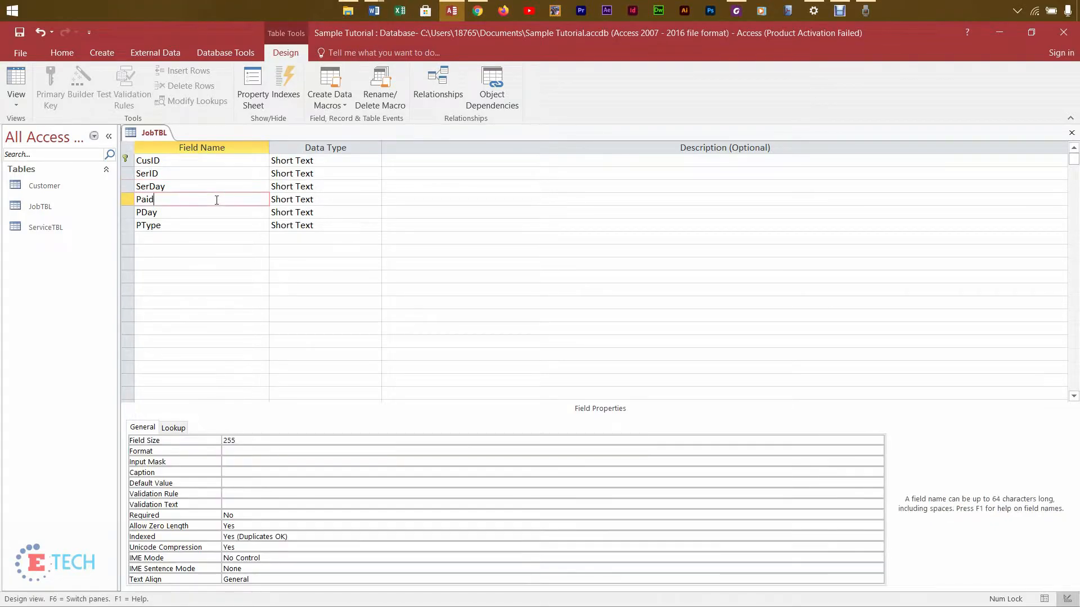
left_click(305, 199)
left_click(374, 200)
left_click(304, 262)
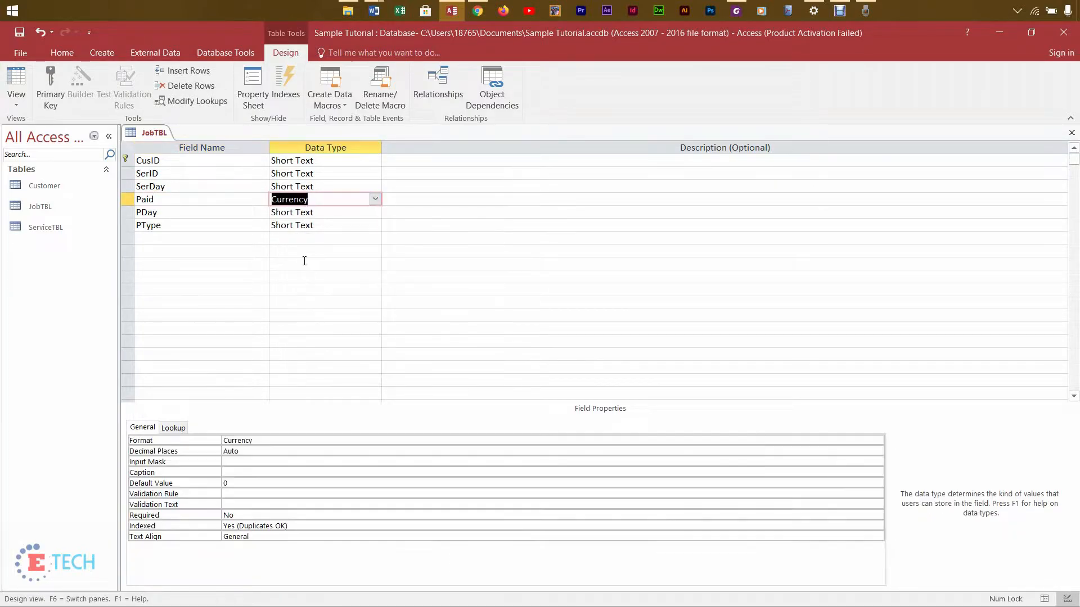
Step: Change the data type of JobTBL's PDay field to Date/Time and give it the caption "Payment Day"
left_click(314, 185)
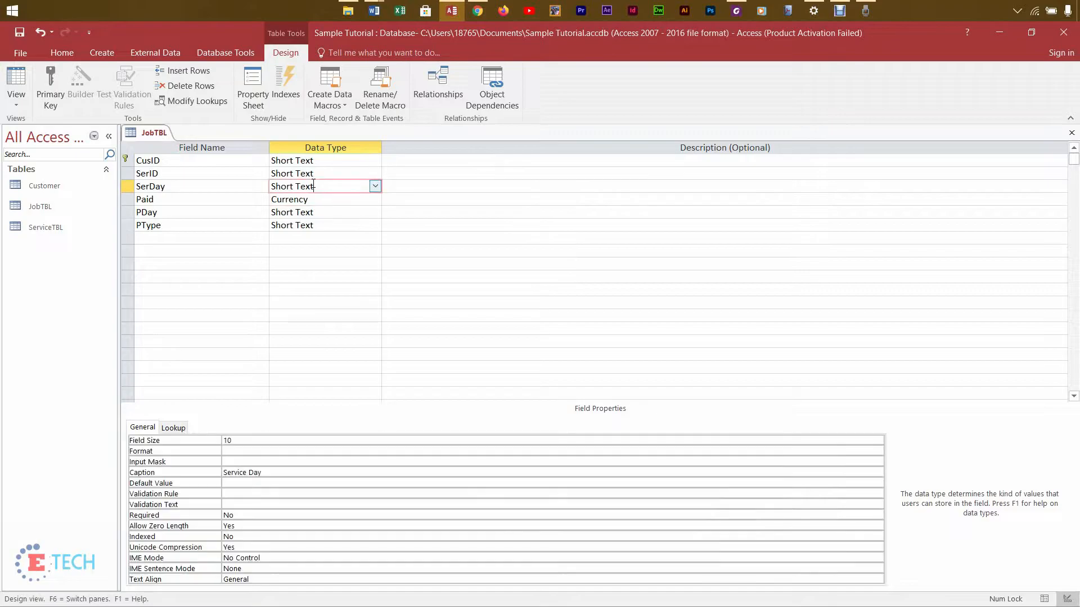
left_click(312, 214)
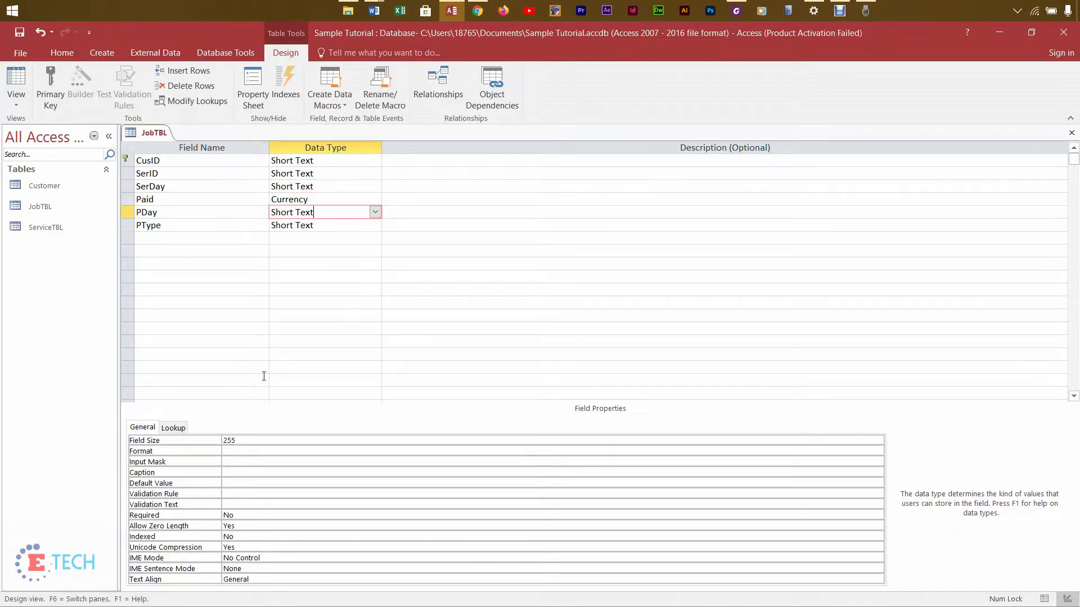
left_click(221, 215)
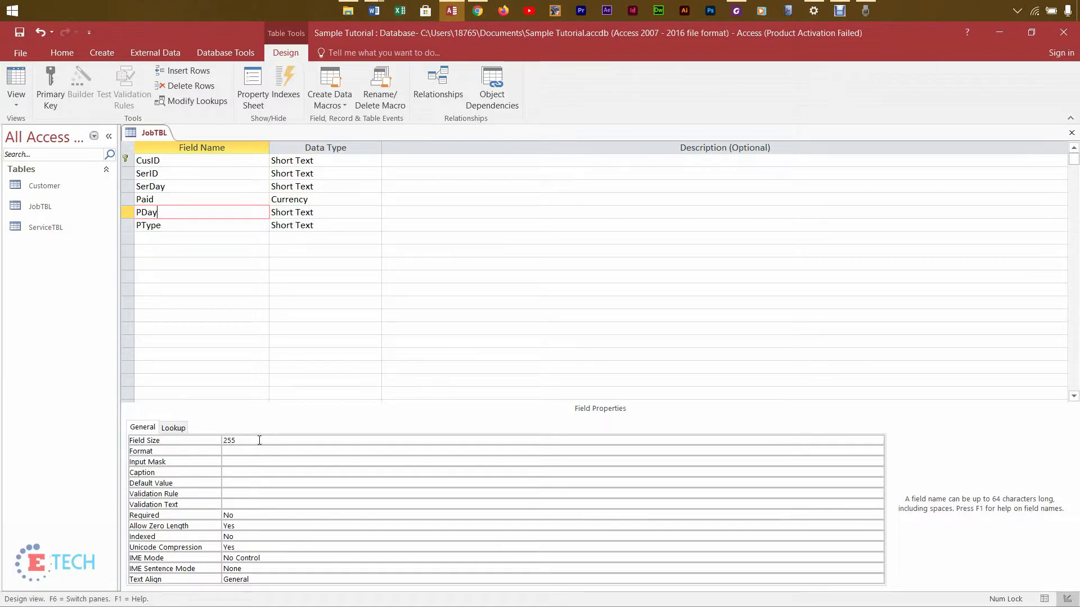
left_click(368, 216)
left_click(373, 212)
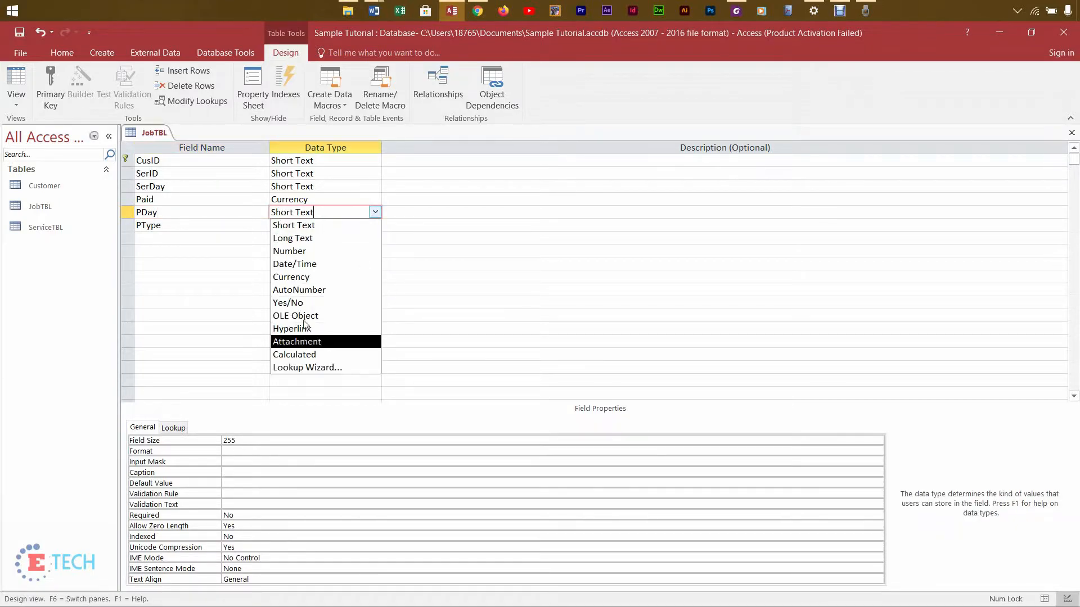
left_click(318, 265)
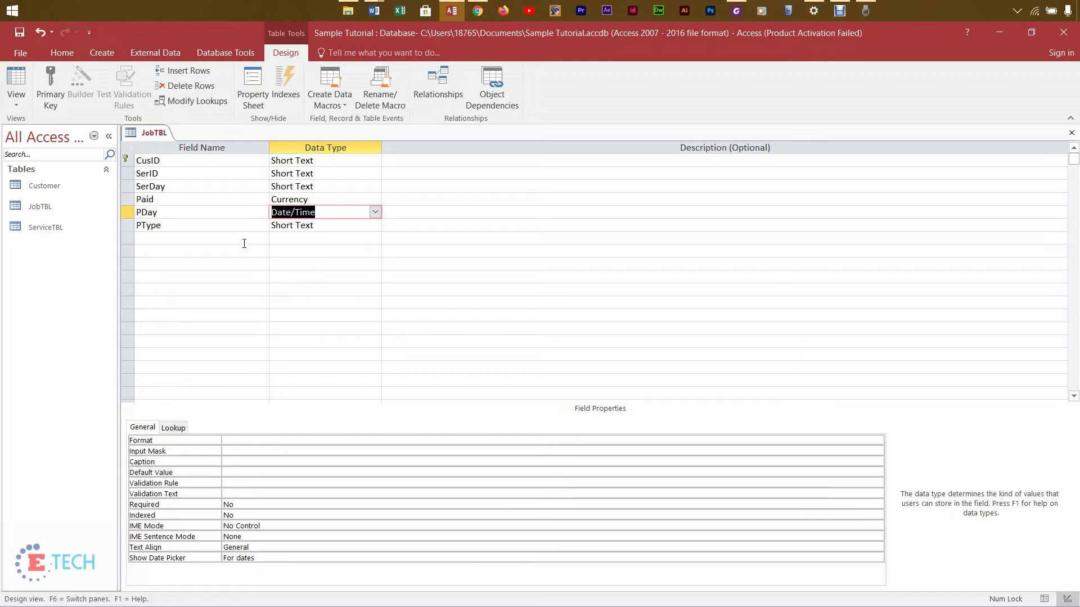
left_click(233, 462)
type("Payment Day")
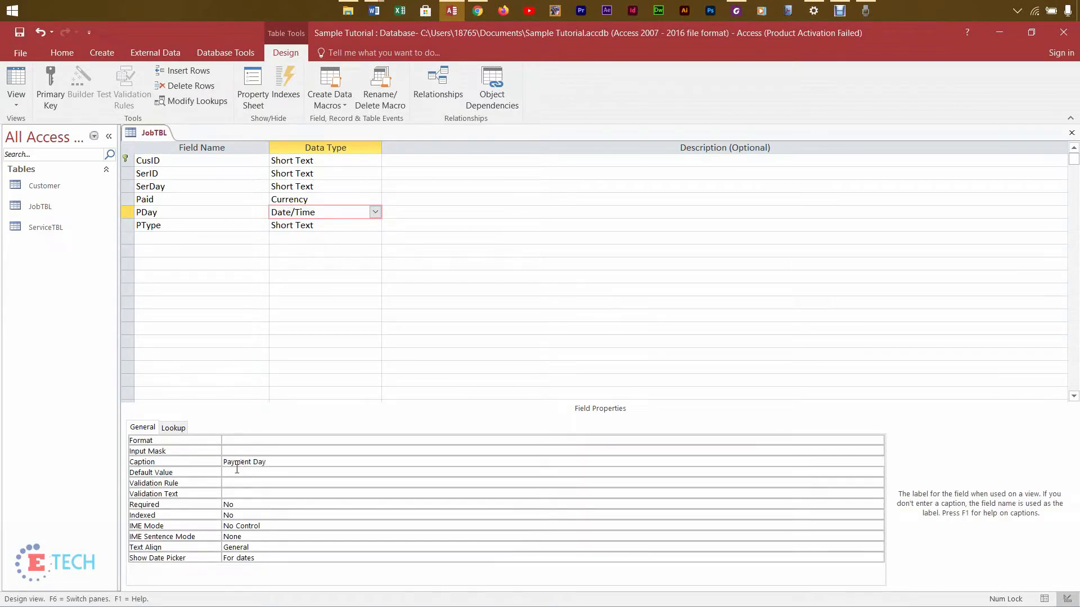
Step: Set the field size of JobTBL's PType field to 7
left_click(185, 226)
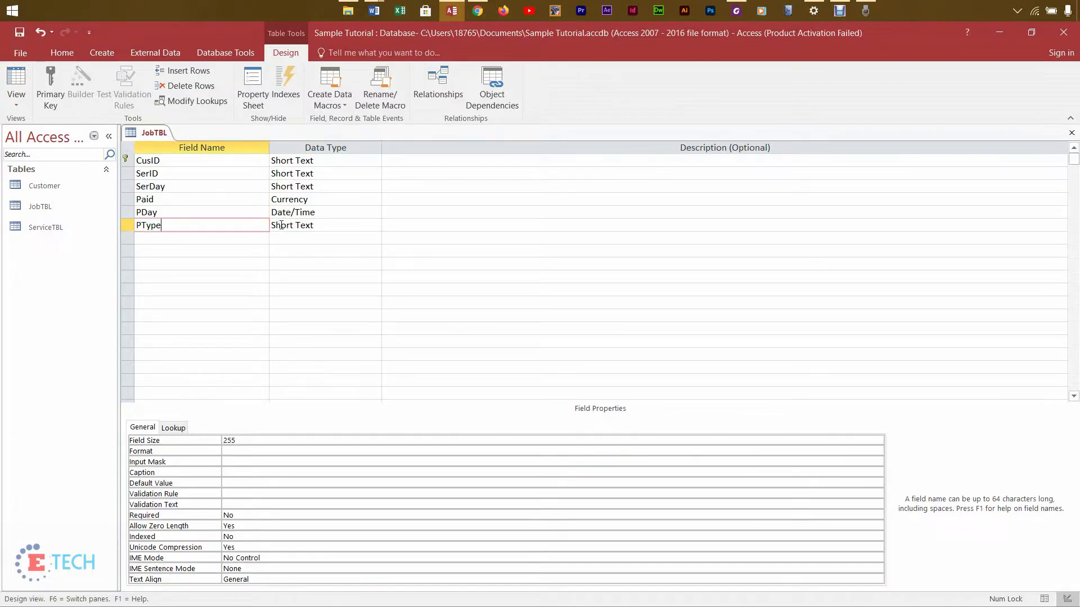
left_click(248, 441)
key("BackSpace")
key("BackSpace")
key("BackSpace")
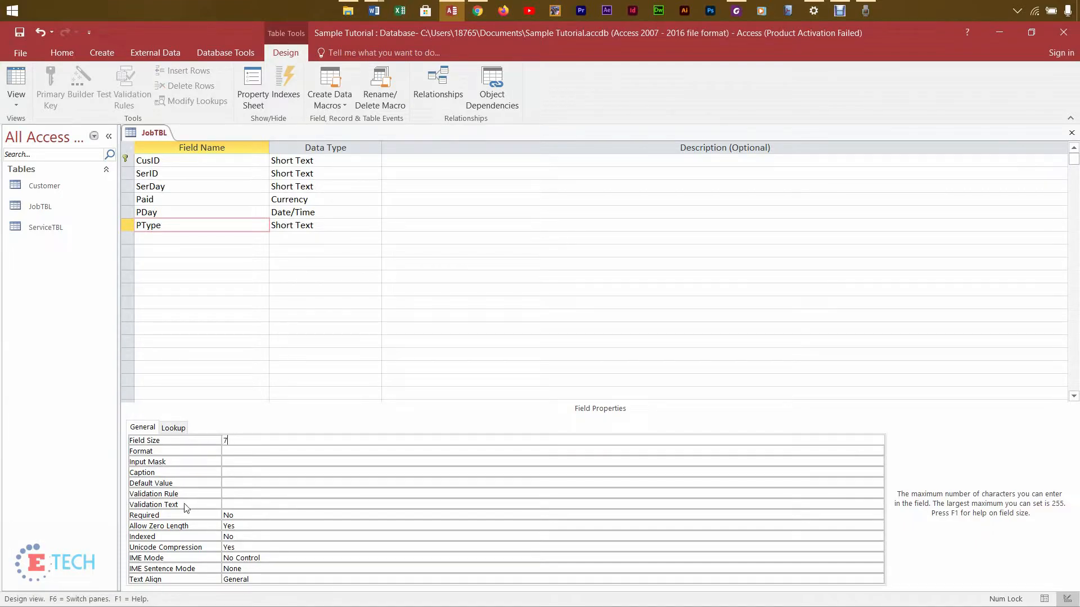
Step: Add a validation rule to the PType field that accepts only "Cash" Or "Card" Or "Cheque"
left_click(242, 495)
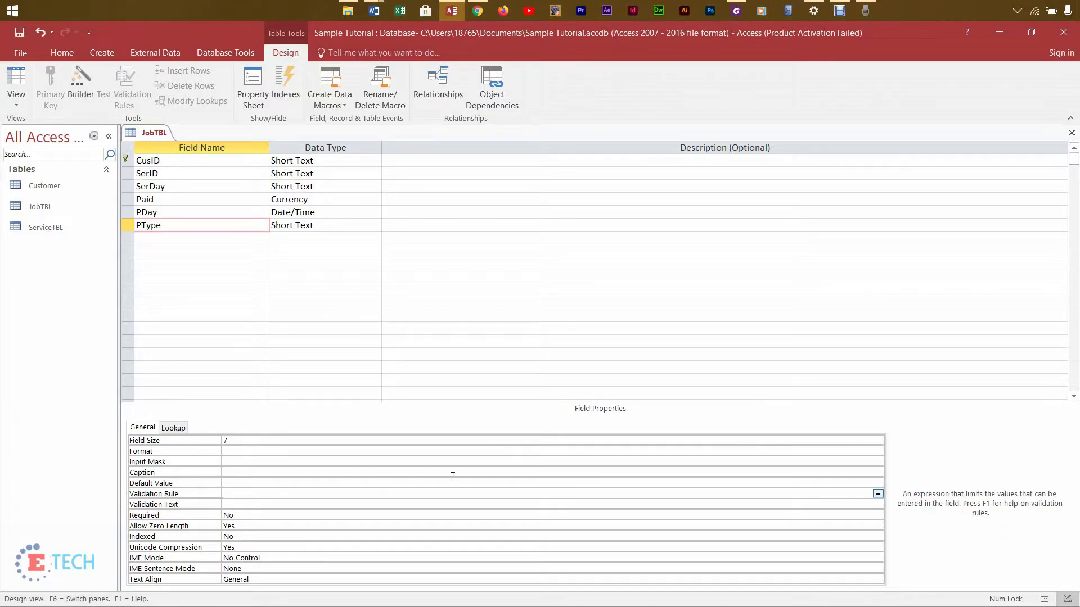
type("Cash or Card")
type("hewue")
key("BackSpace")
key("BackSpace")
key("BackSpace")
type("que")
Step: Set the PType field's validation text to "Invalid Payment type entered"
left_click(288, 508)
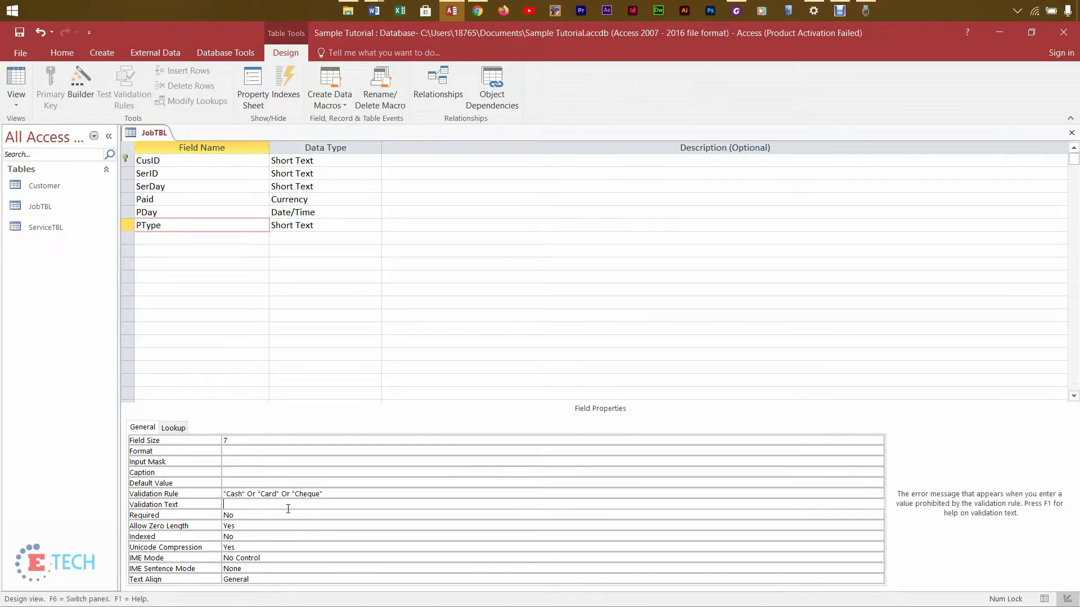
type("Invalid Payment type entered")
key("Up")
key("Up")
key("Up")
key("Up")
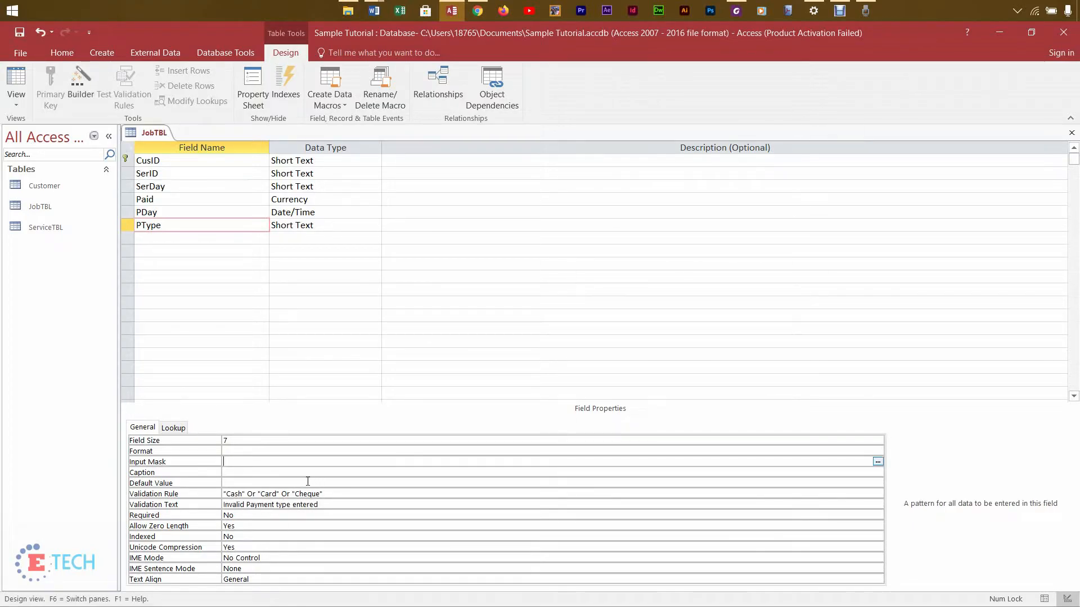
Step: Start the Lookup Wizard for JobTBL's SerID field and choose ServiceTBL as the table supplying its values
left_click(217, 214)
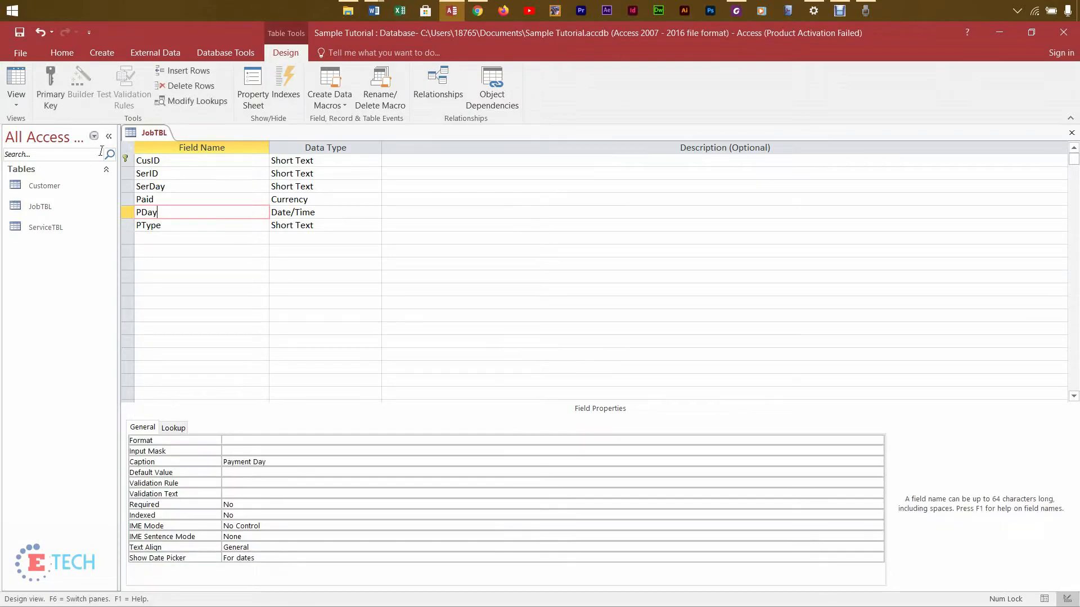
left_click(220, 190)
left_click(191, 172)
left_click(308, 175)
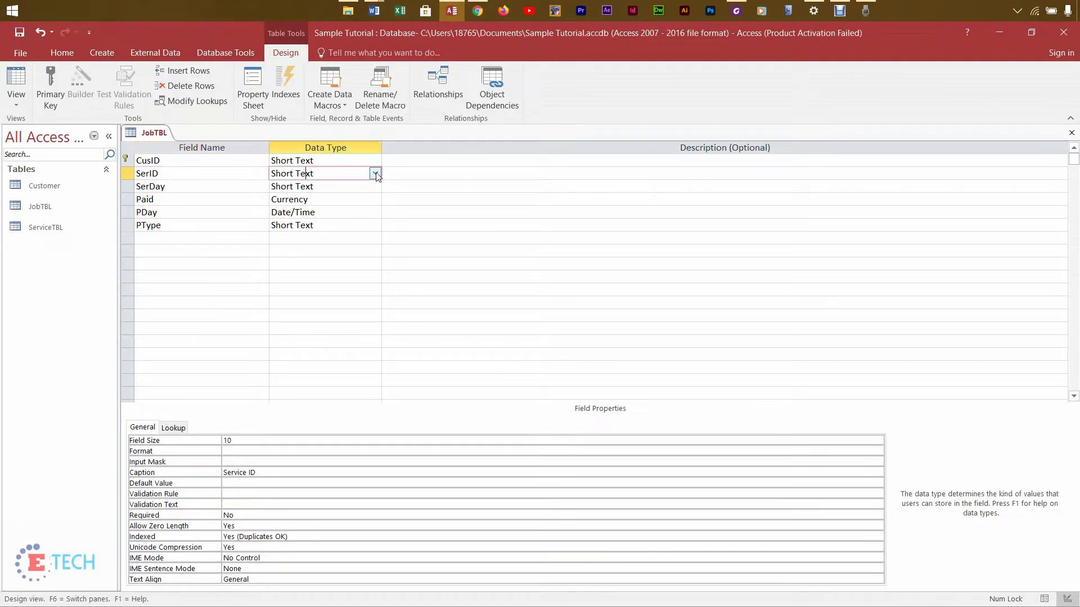
left_click(377, 175)
left_click(332, 331)
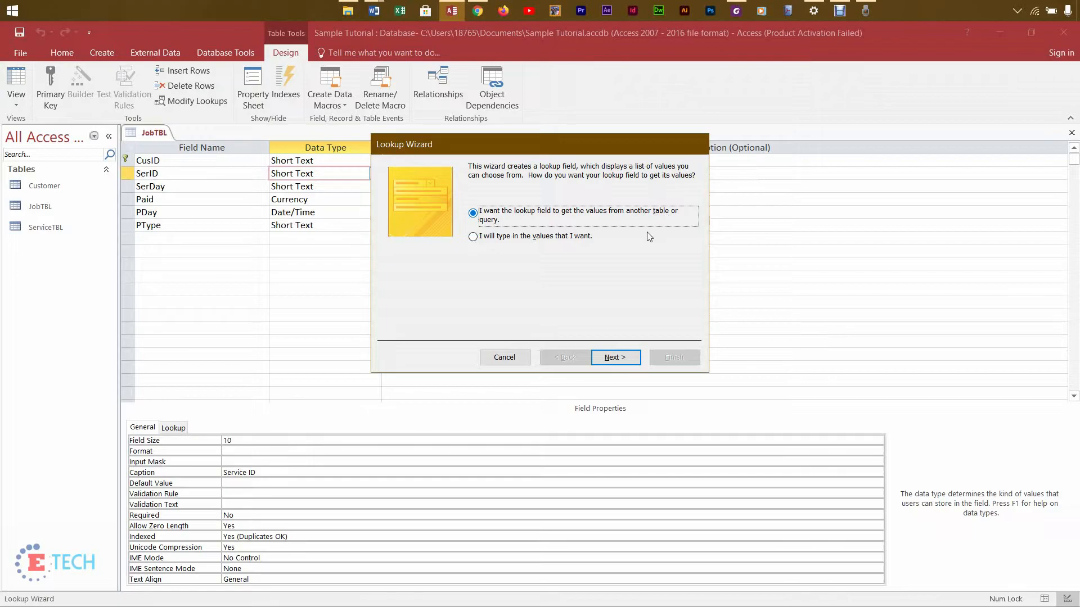
left_click(620, 359)
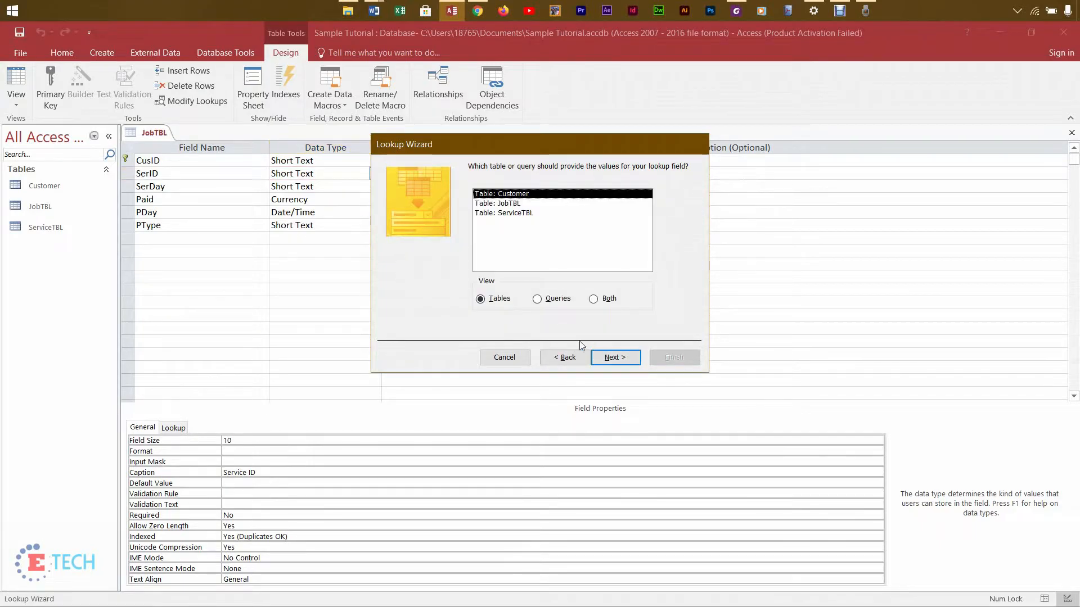
left_click(514, 215)
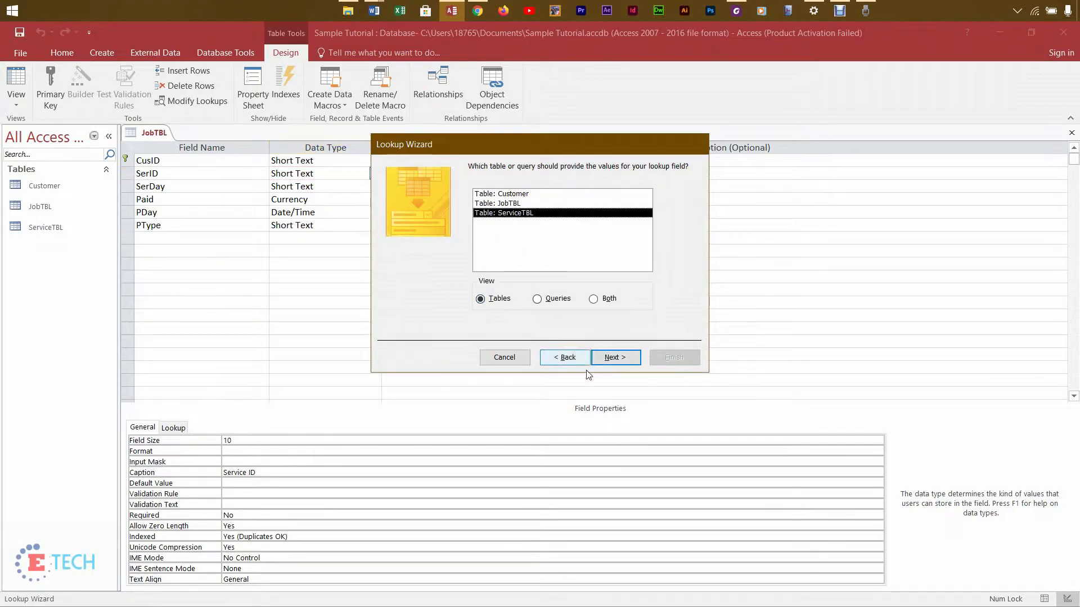
left_click(628, 361)
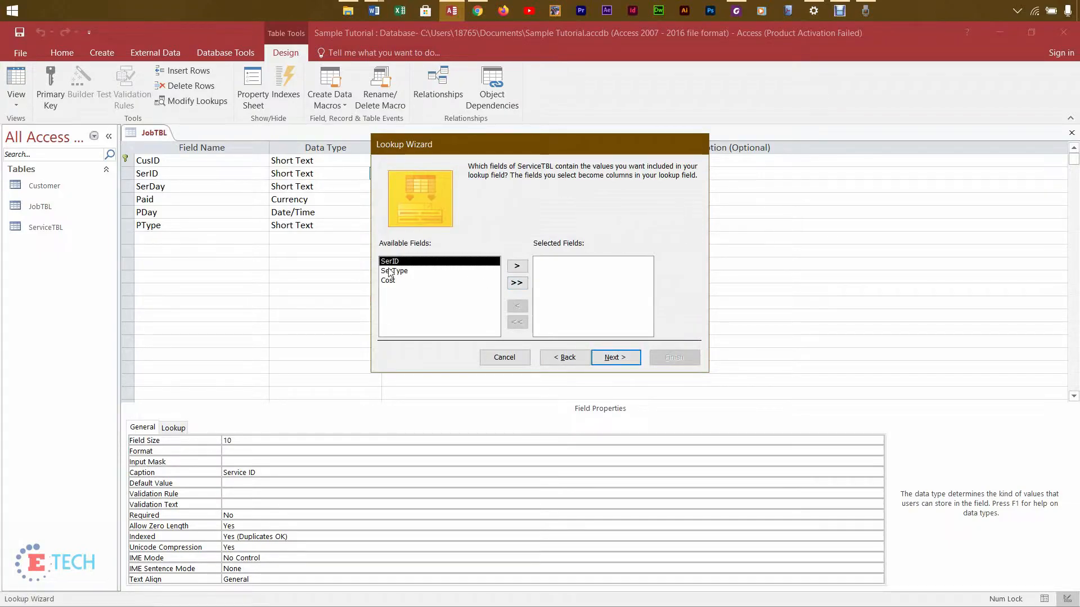
Step: Include all ServiceTBL fields (SerID, SerType and Cost) in the lookup without setting a sort order
left_click(521, 284)
left_click(559, 262)
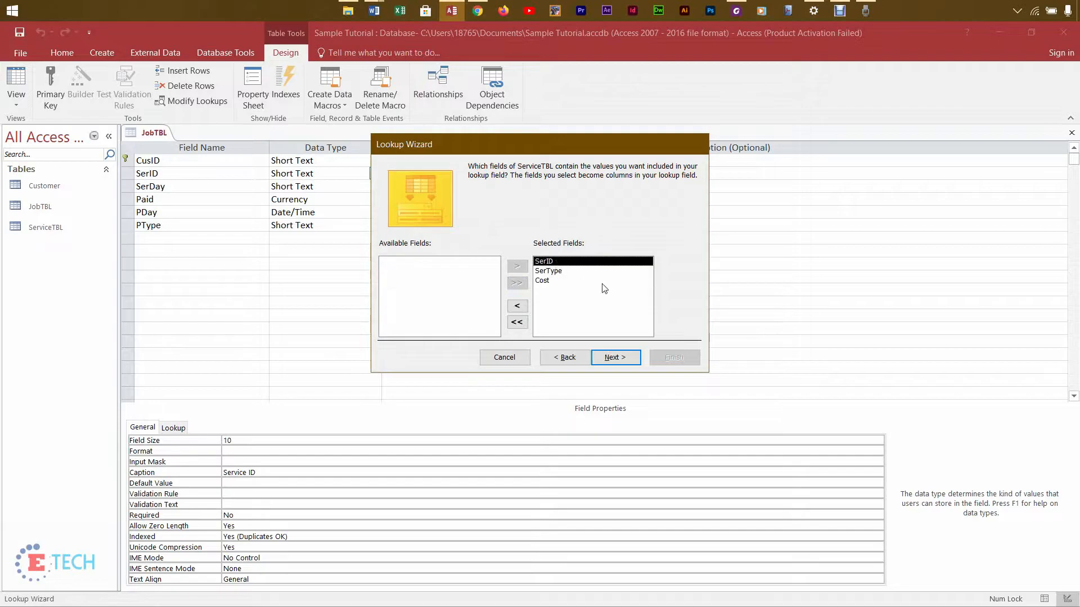
left_click(616, 360)
left_click(616, 358)
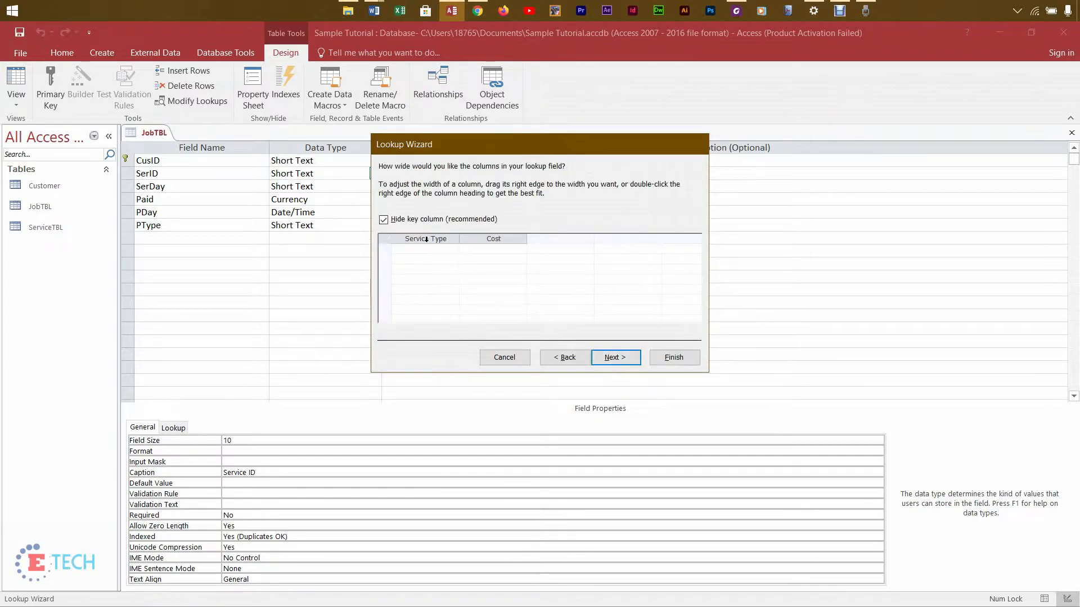
Step: Show the key column in the lookup and use SerID as the value to store
left_click(388, 221)
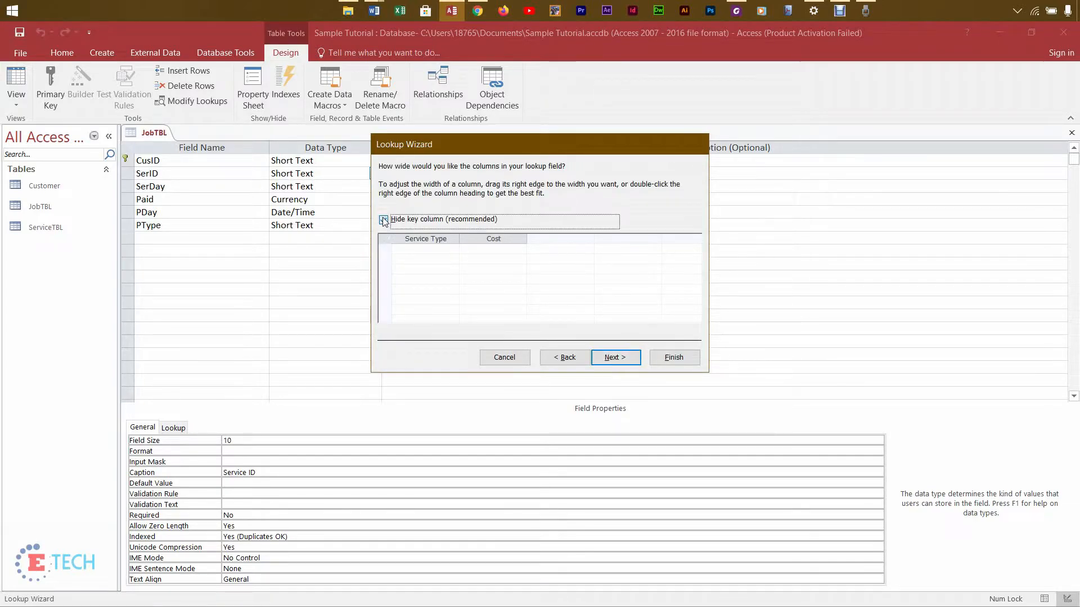
left_click(619, 360)
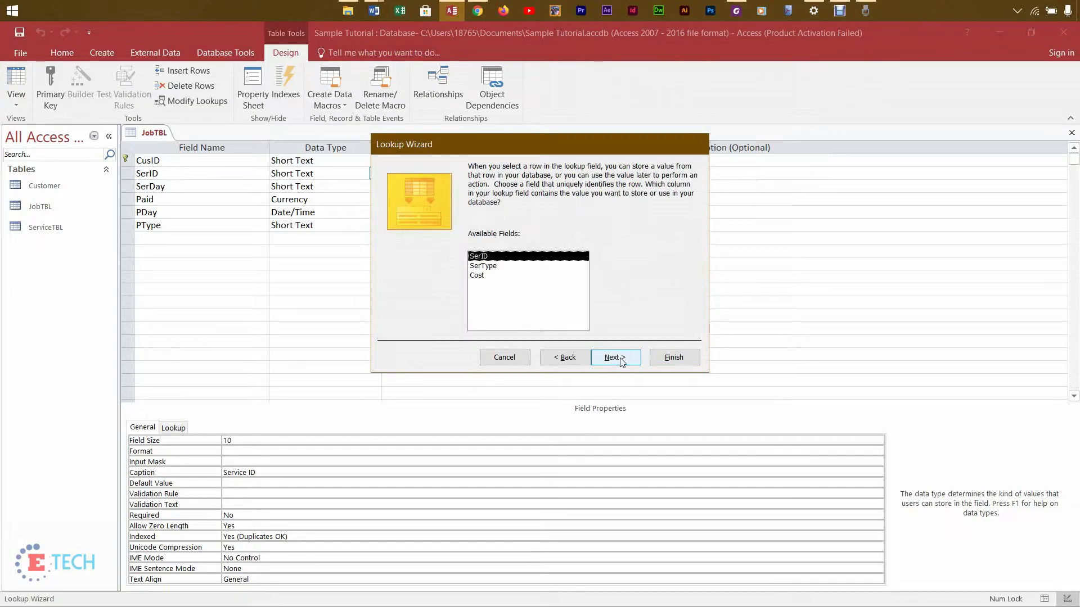
left_click(621, 361)
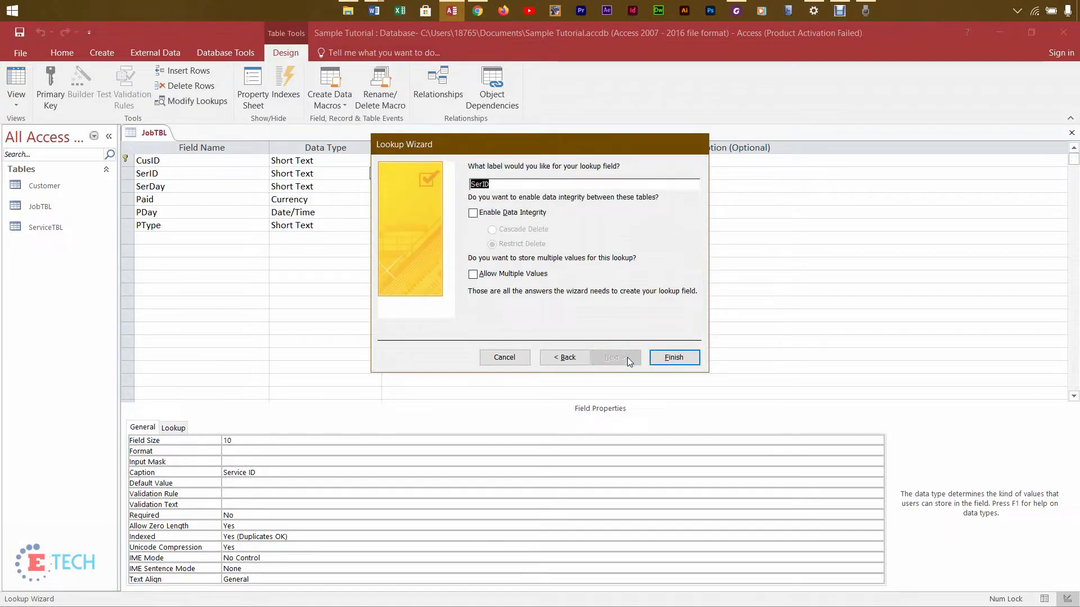
Step: Enable data integrity with Restrict Delete for the SerID lookup and finish it, saving the table
left_click(473, 213)
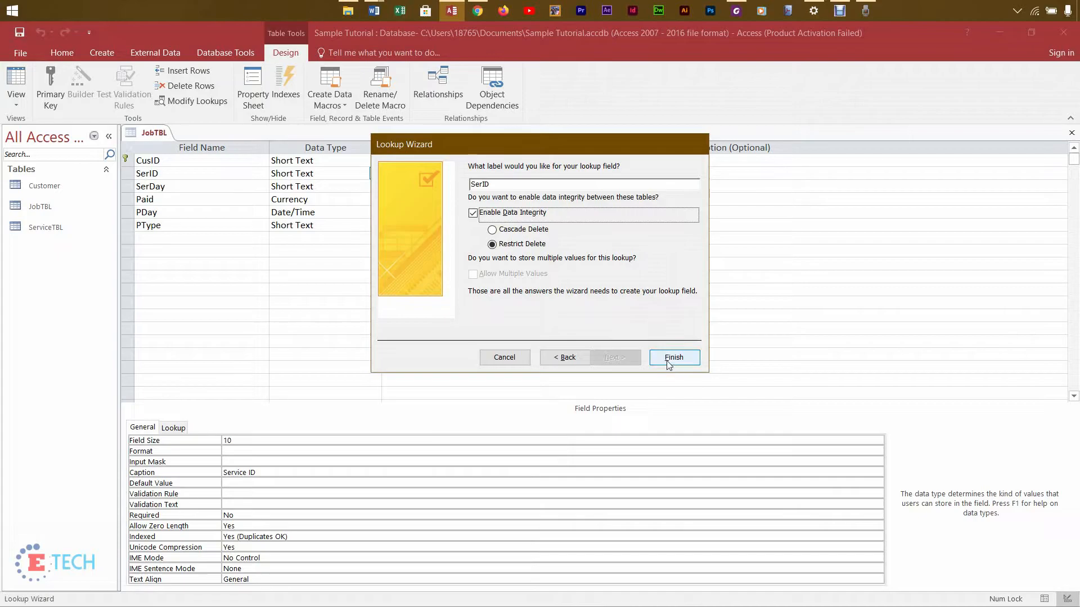
left_click(674, 357)
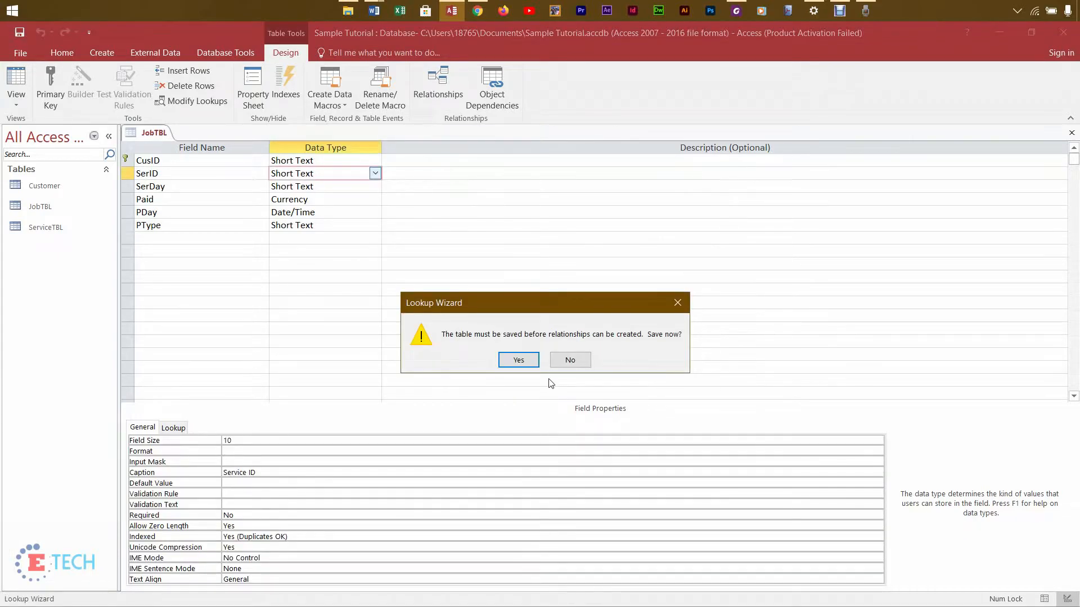
left_click(518, 360)
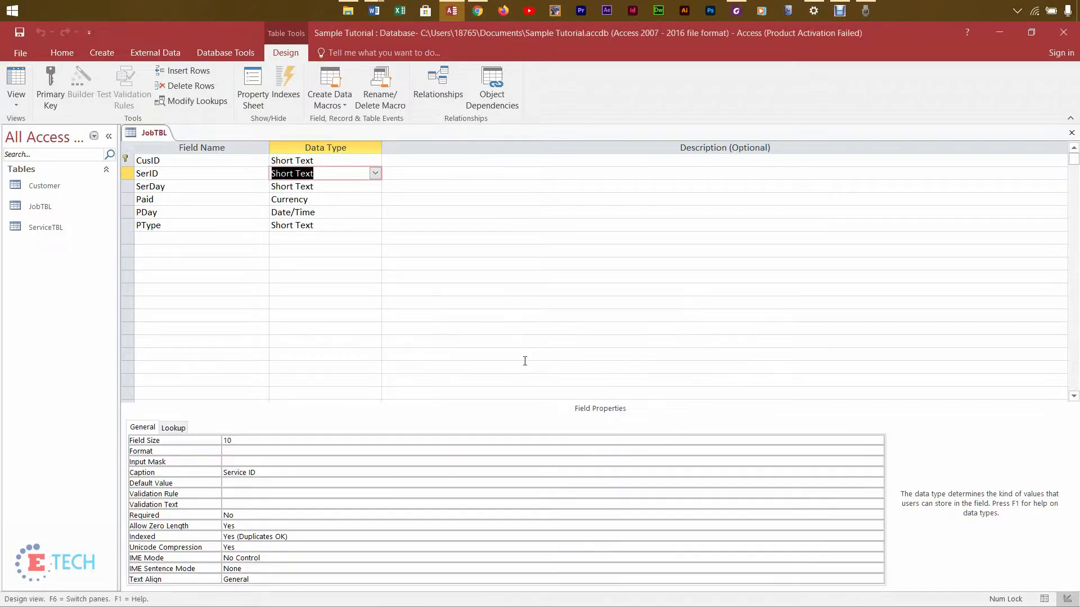
left_click(835, 15)
left_click(366, 416)
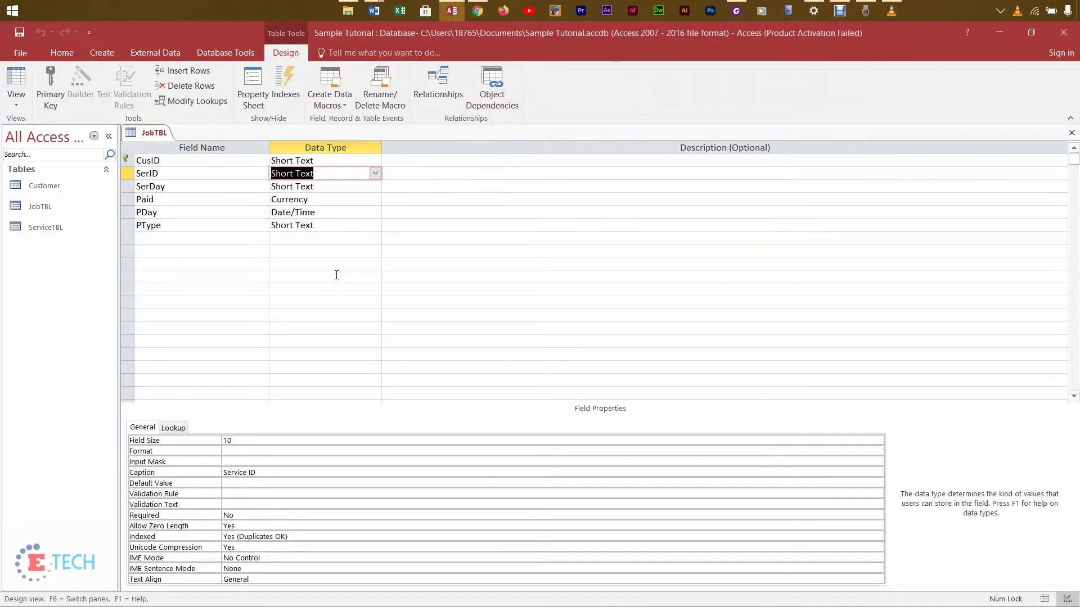
Step: Add a validation rule to the SerDay field that accepts only the weekday names Monday through Sunday, joined with Or
left_click(342, 188)
left_click(313, 493)
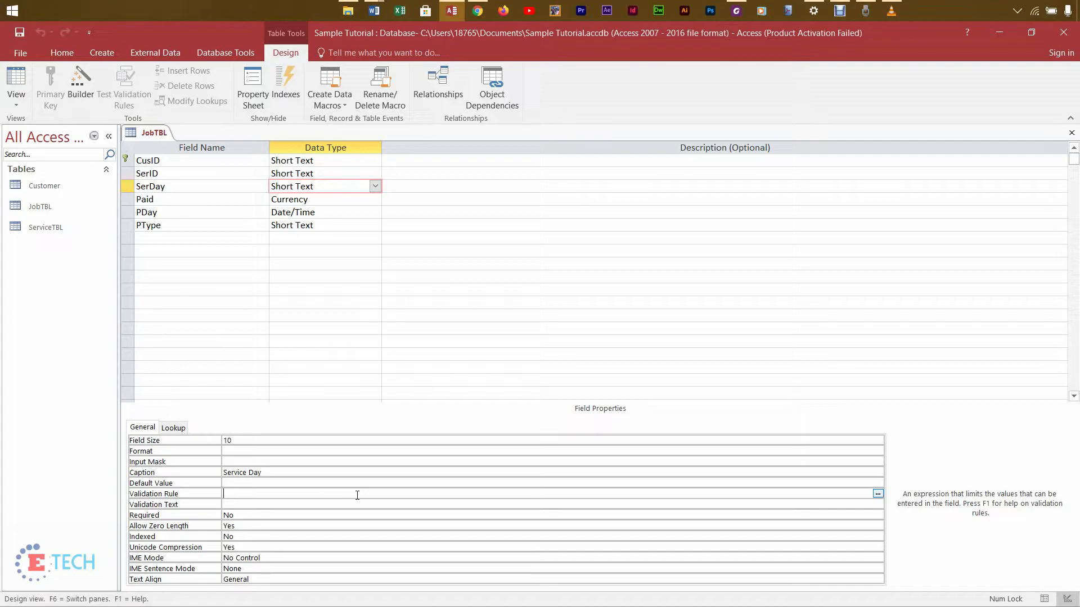
type("Monday or Tuesday or Wednesday or Thursday or Friday or Sa")
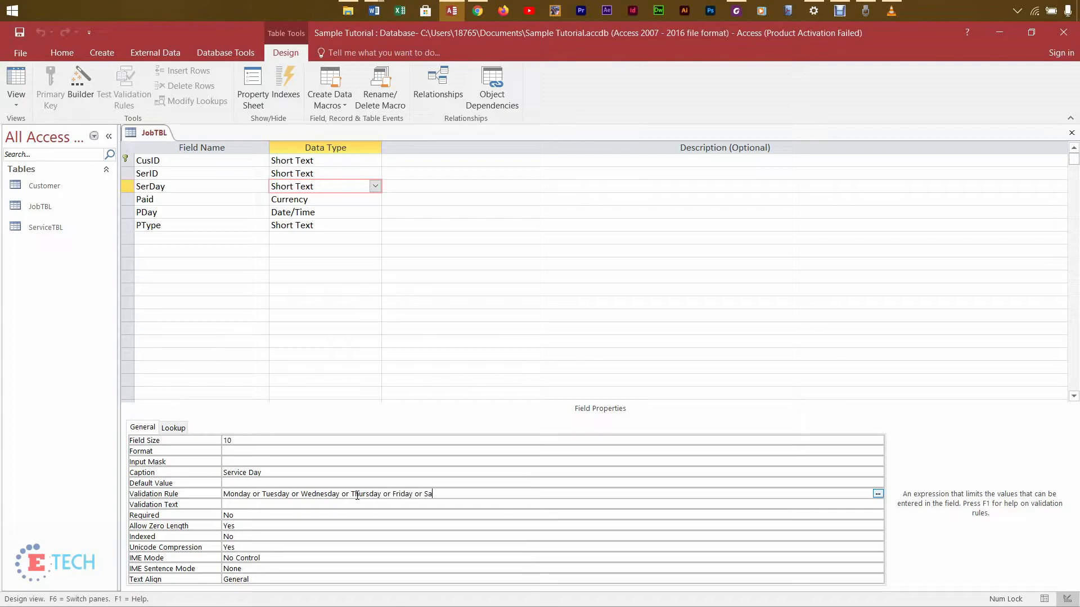
type("turday or Sunday")
Step: Set the SerDay field's validation text to "Invalid day entered"
left_click(264, 505)
type("Invalid")
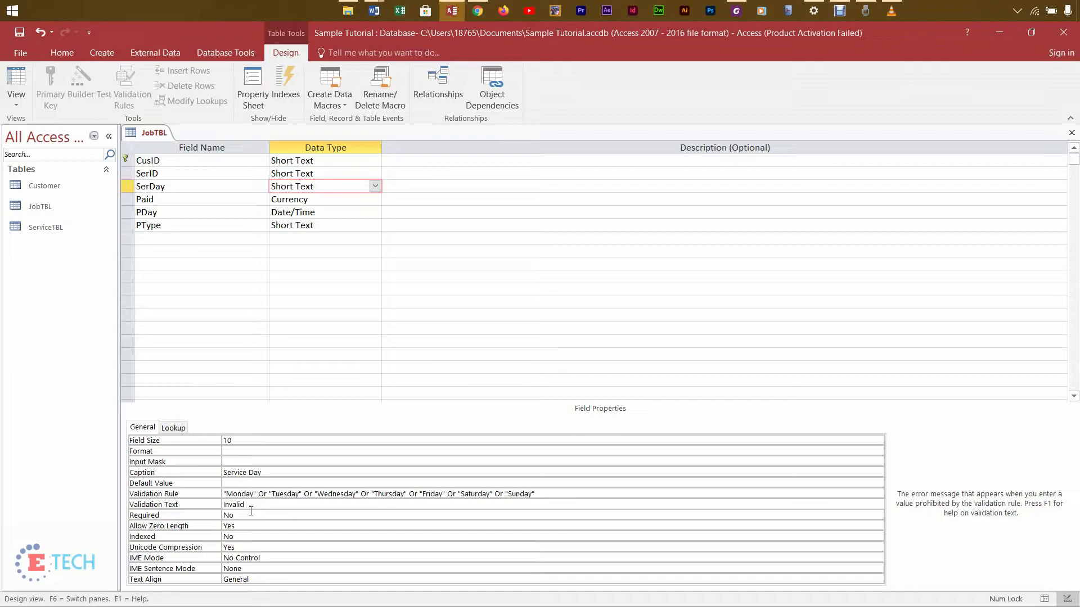
type(" day entered")
left_click(256, 524)
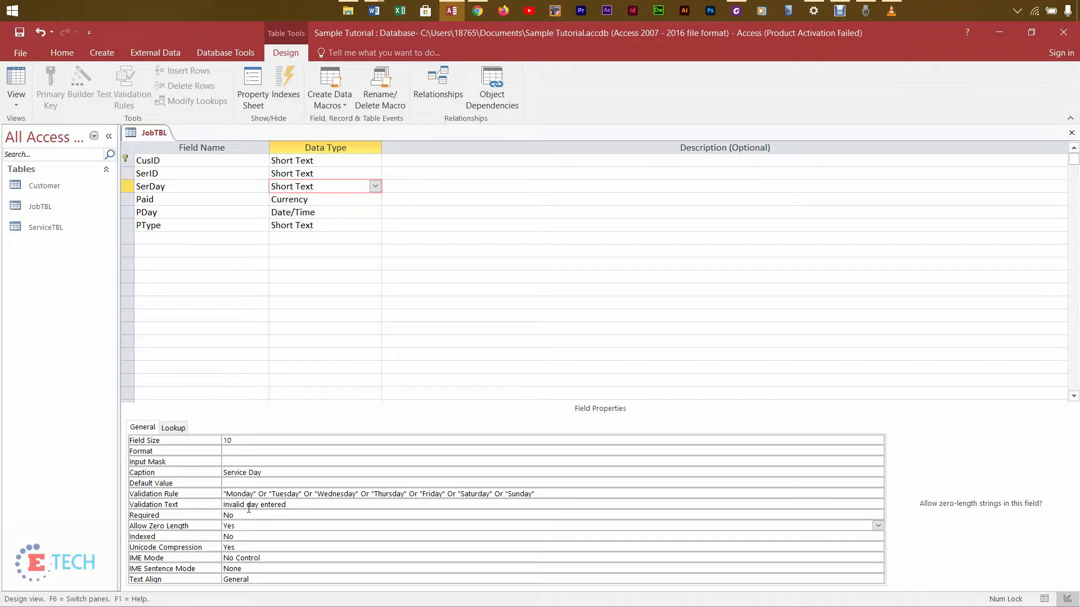
left_click(298, 506)
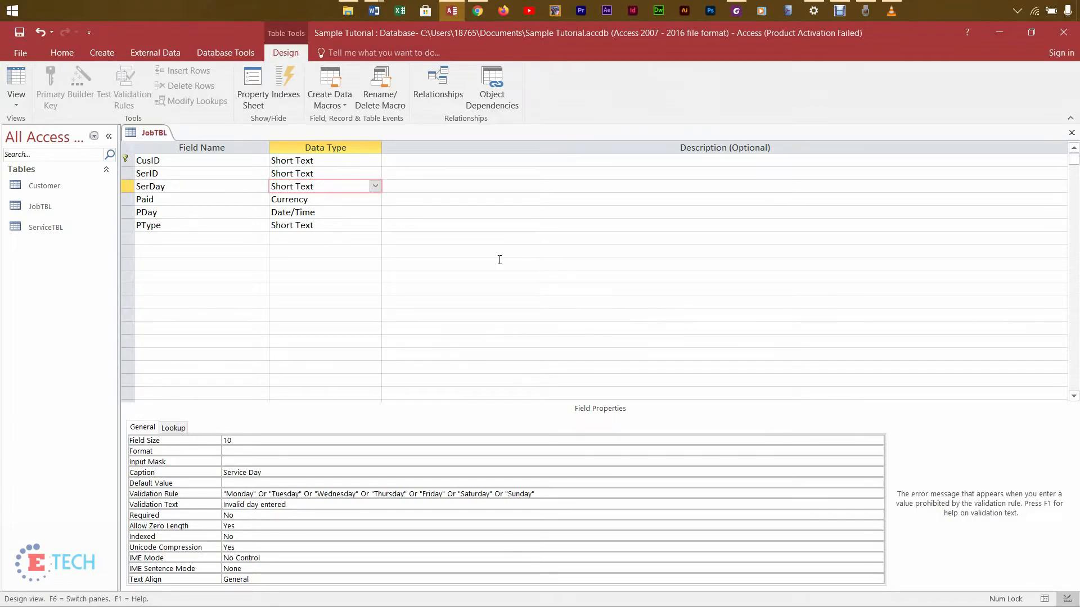
Step: Remove the primary key from JobTBL's CusID field
left_click(166, 186)
left_click(158, 160)
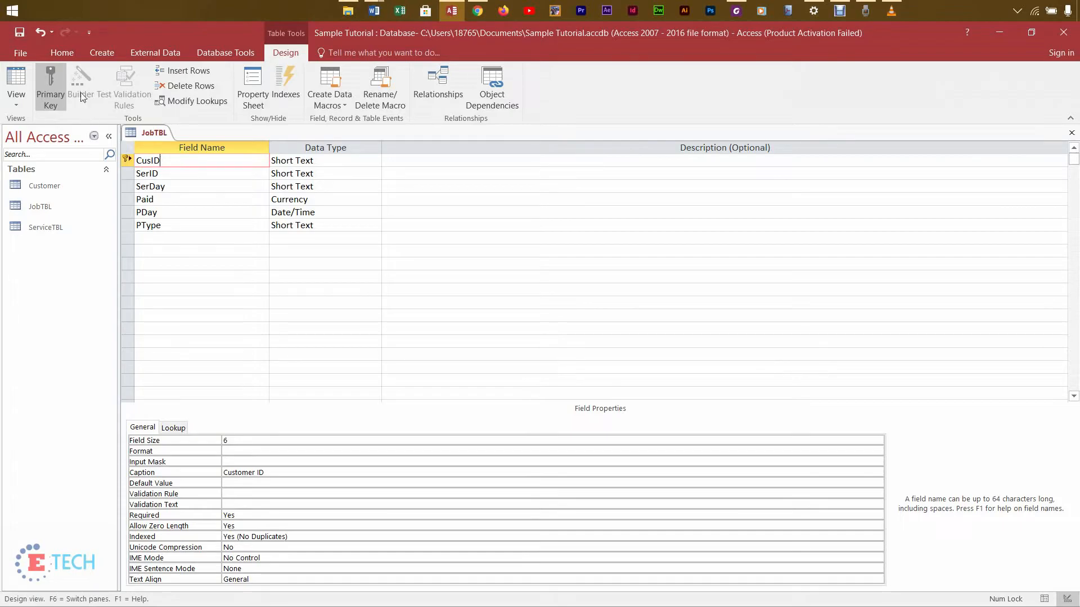
left_click(51, 87)
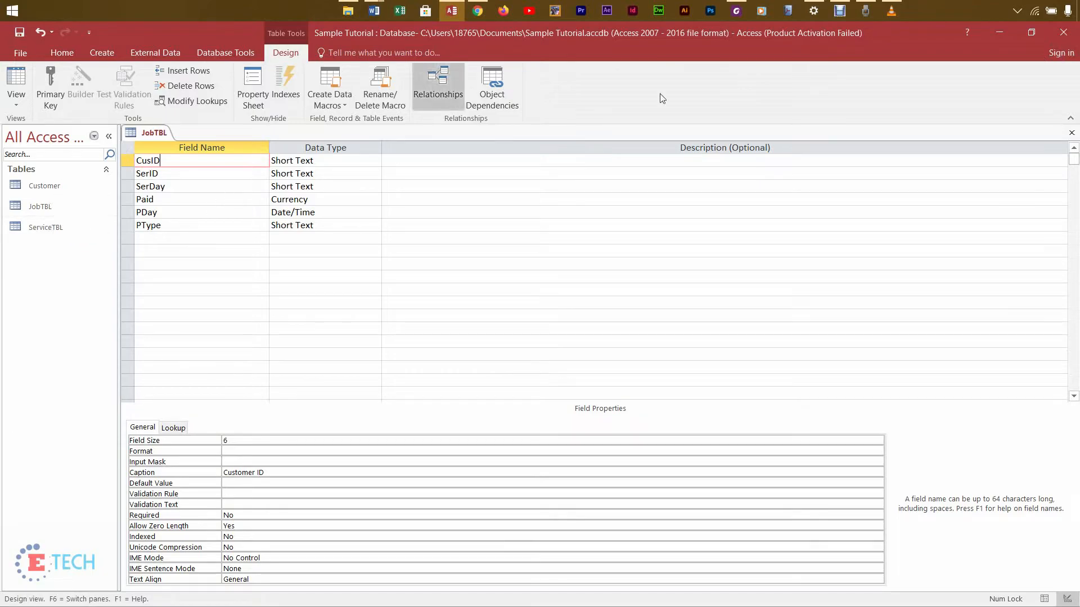
Step: Close JobTBL, saving its design changes, and open the Customer table in Datasheet view
left_click(1071, 133)
left_click(493, 363)
left_click(521, 381)
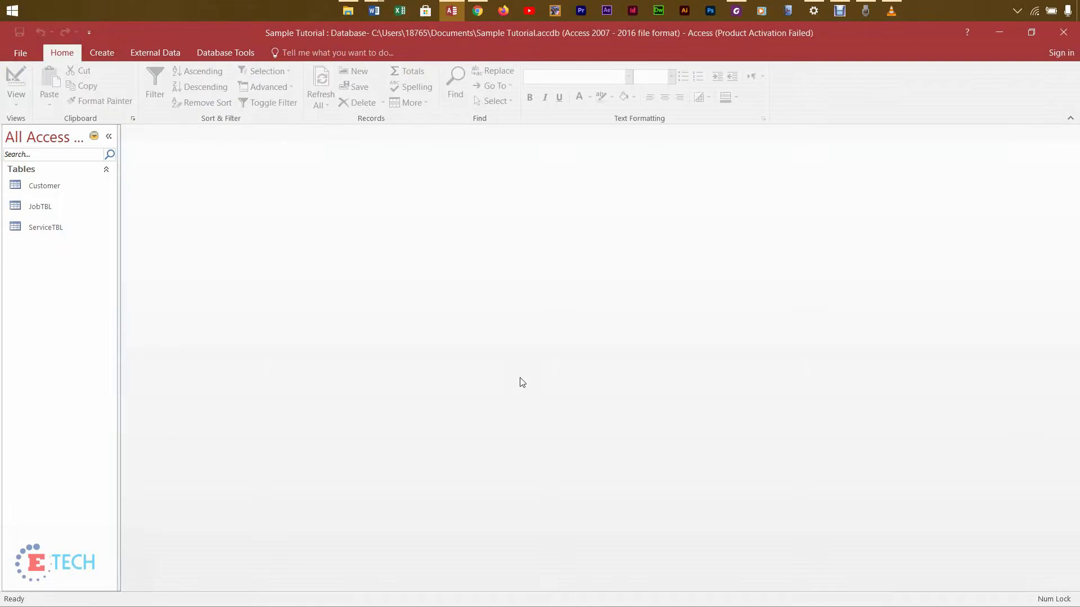
double_click(45, 185)
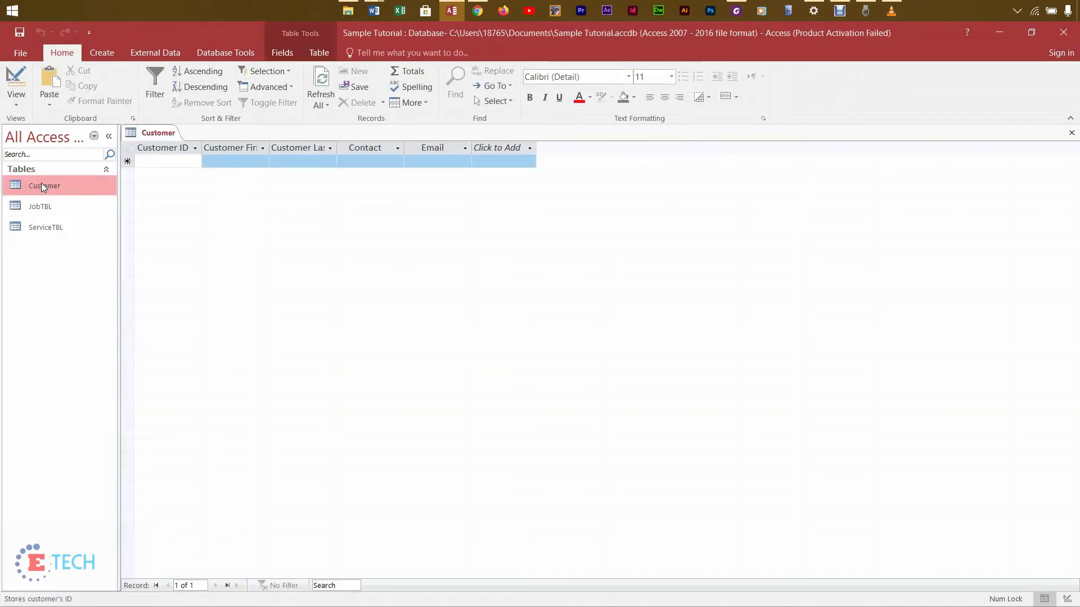
Step: Open JobTBL and ServiceTBL in Datasheet view to check their columns, and return to the Customer table
double_click(44, 206)
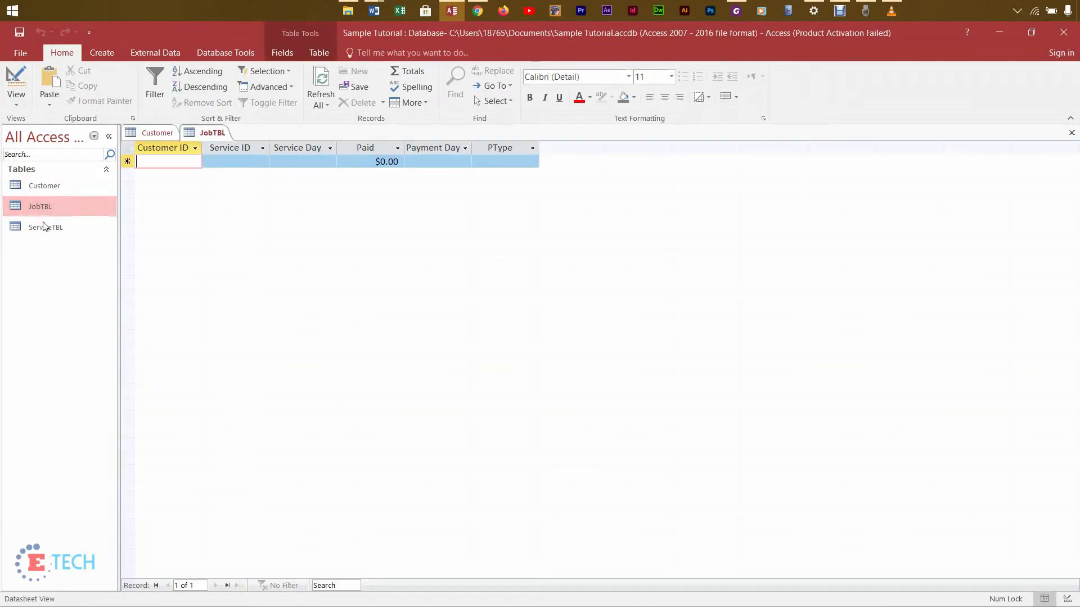
double_click(50, 227)
double_click(53, 213)
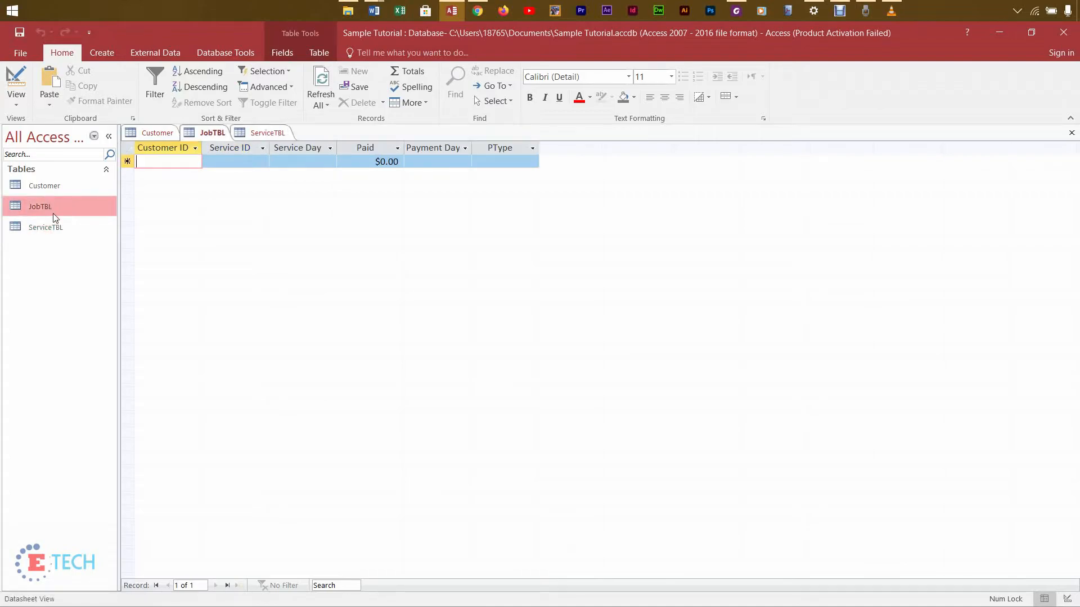
double_click(54, 185)
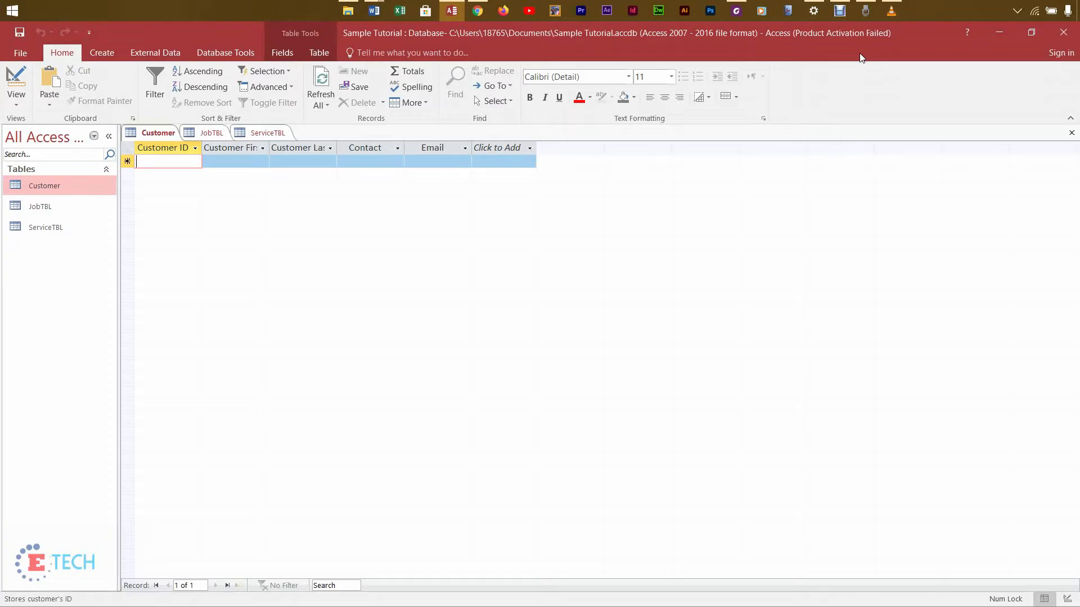
left_click(839, 10)
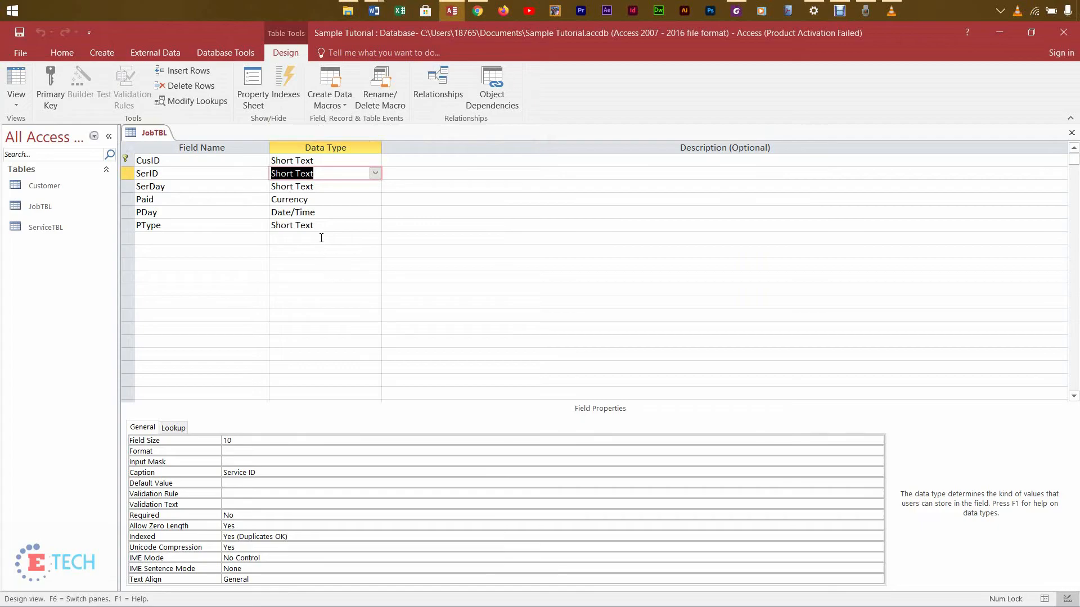
Step: Give JobTBL's SerDay field a validation rule allowing Monday, Tuesday, Wednesday, Thursday, Friday, Saturday or Sunday, joined with Or
left_click(341, 188)
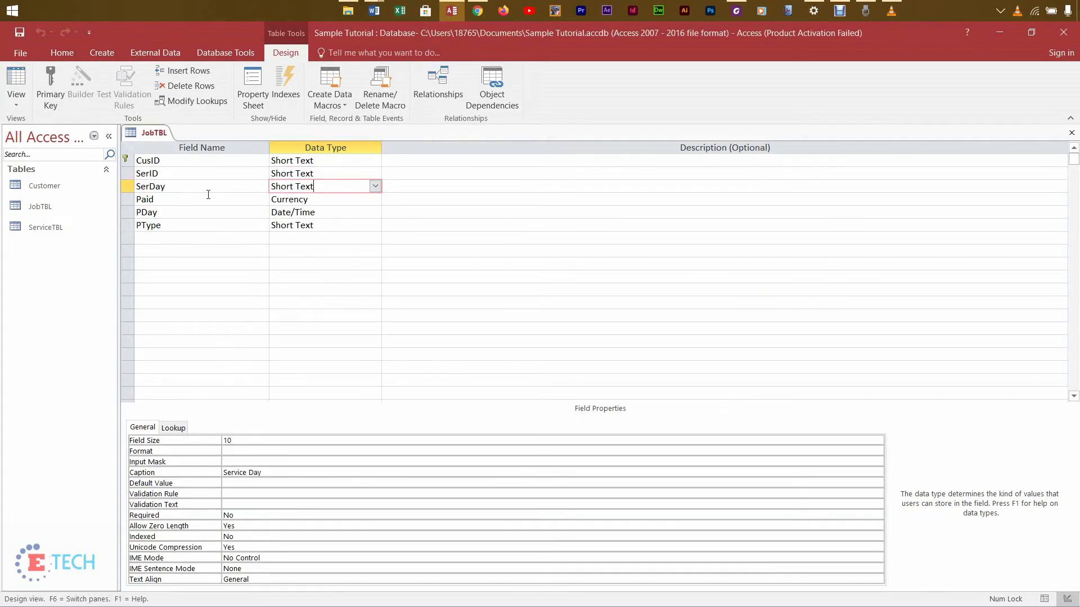
left_click(280, 494)
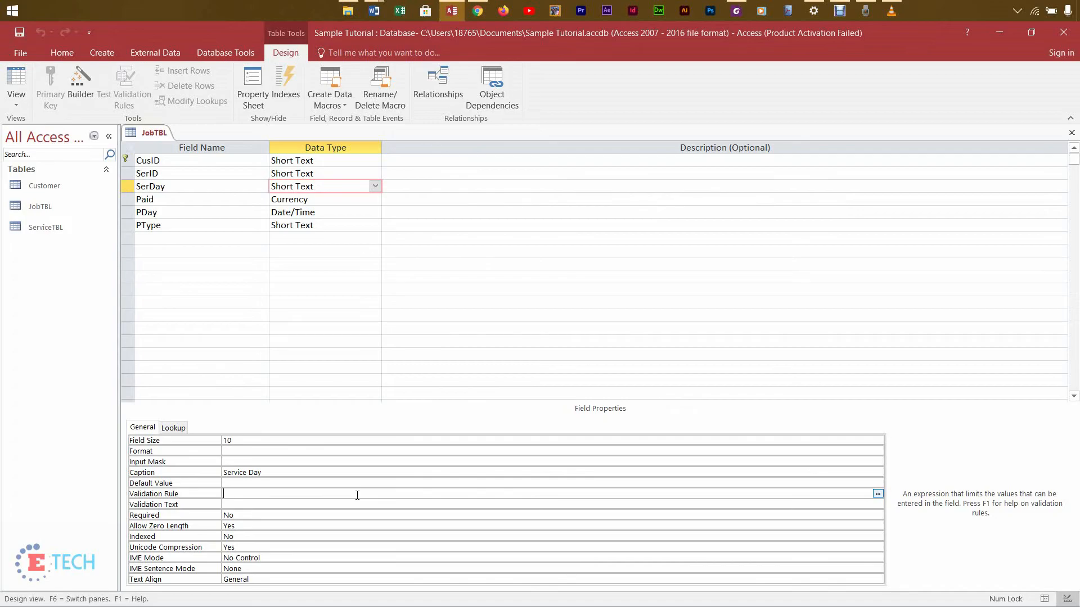
type("Monday or Tuesday or Wednesday or Thursday or Friday or Saturday or Sunday")
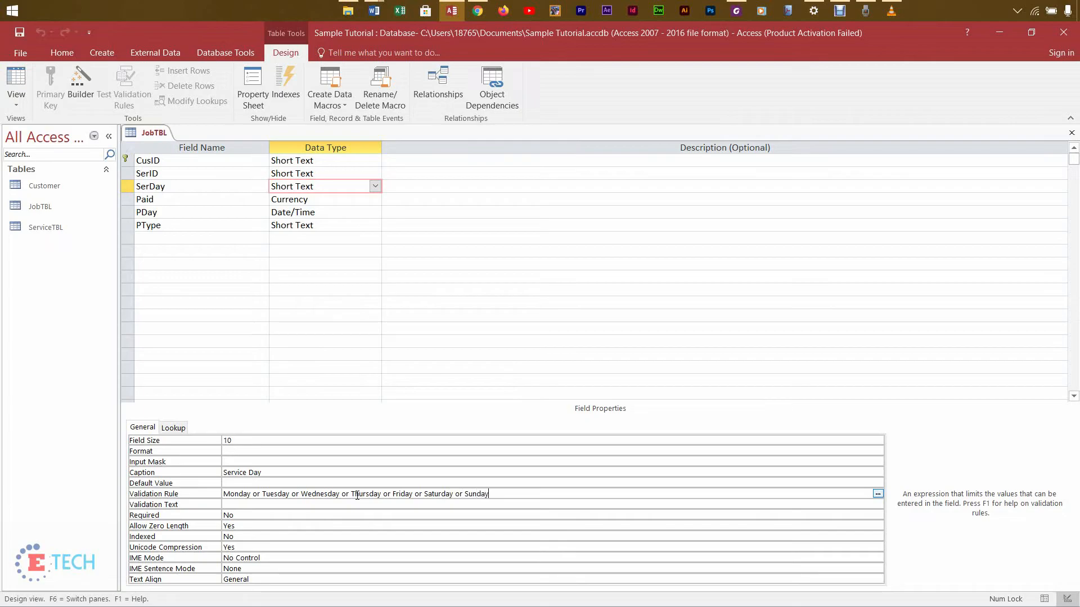
Step: Enter "Invalid day entered" as the validation text for the SerDay field
left_click(267, 505)
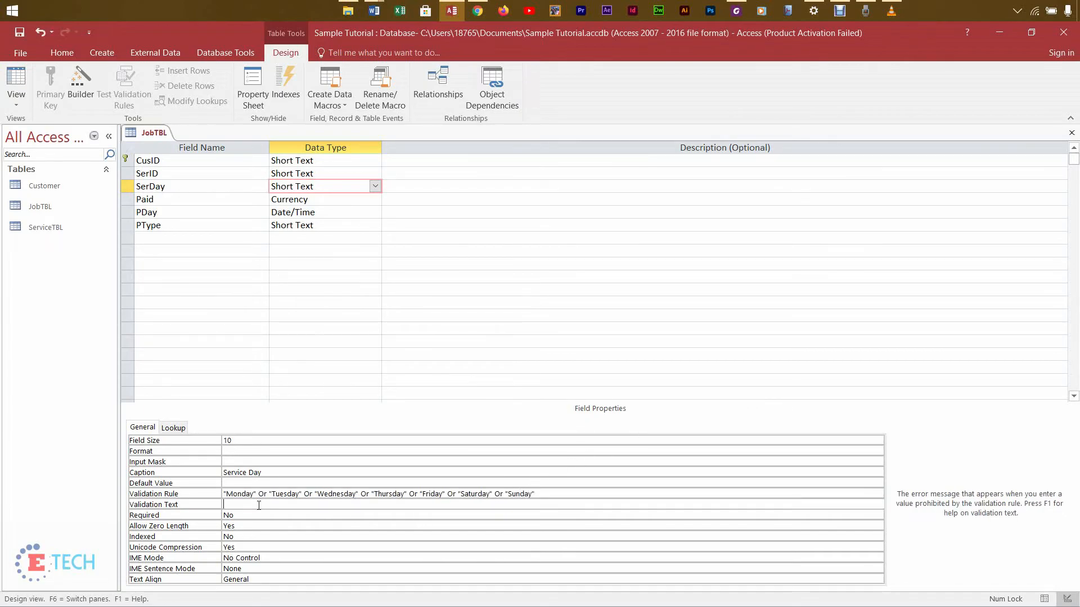
type("Invalid day entered")
left_click(255, 525)
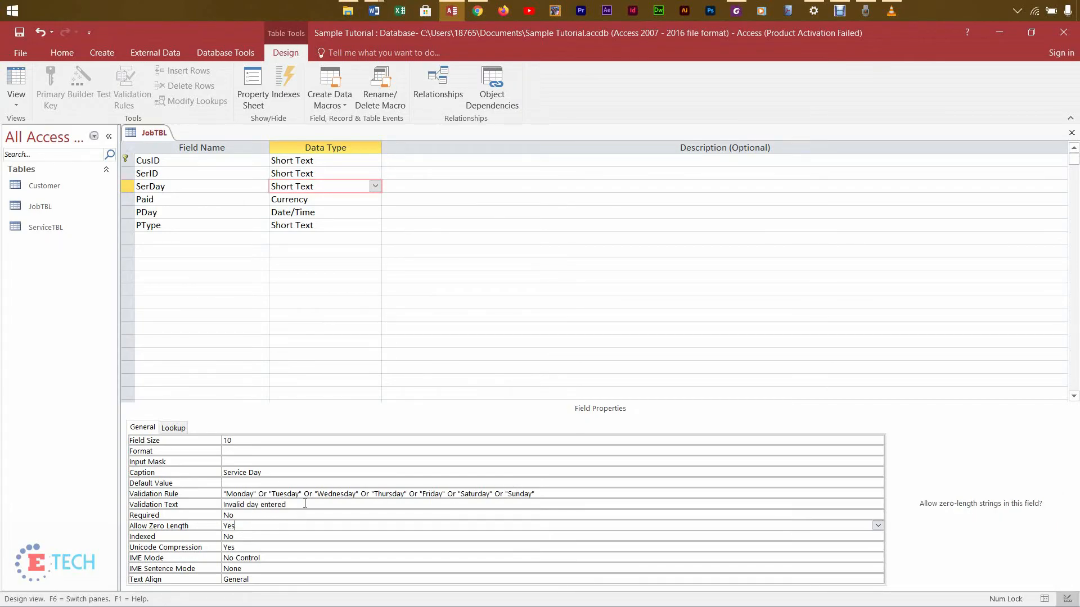
left_click(298, 506)
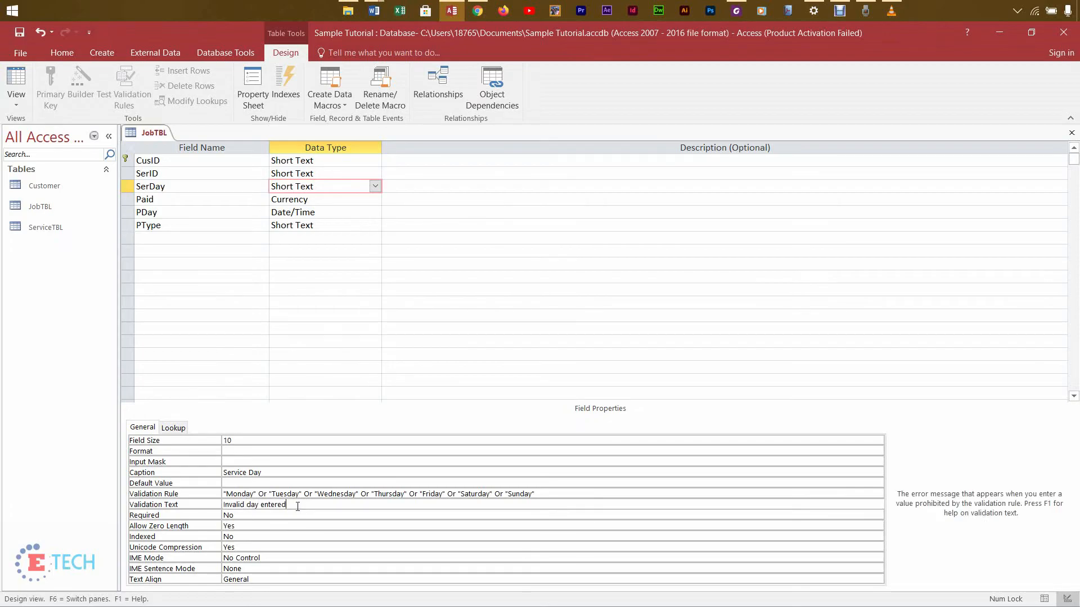
left_click(167, 181)
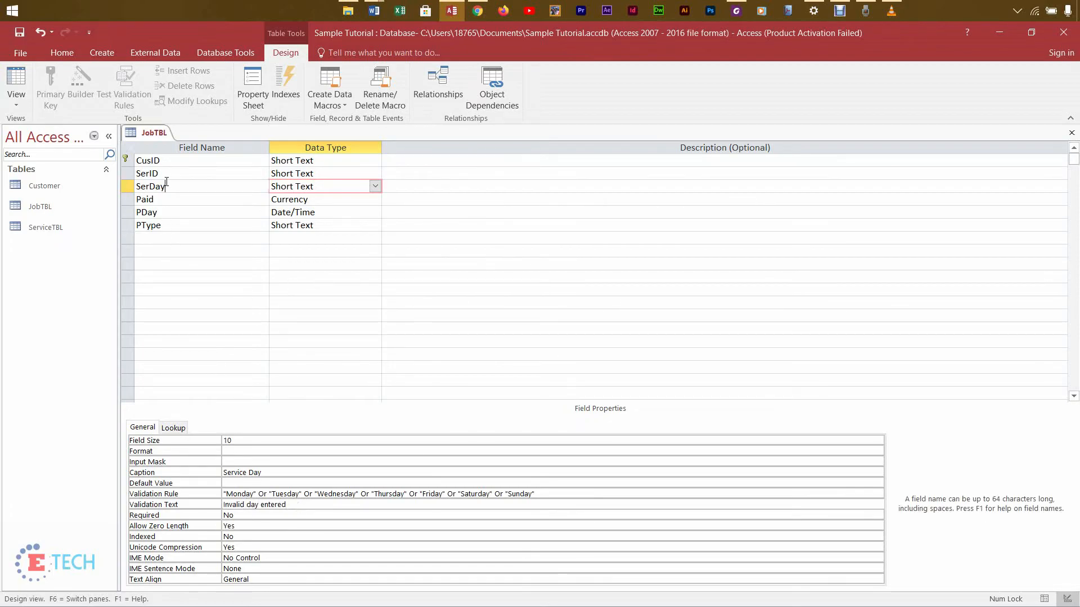
Step: Remove the primary key from the CusID field and close JobTBL, saving the design changes
left_click(159, 160)
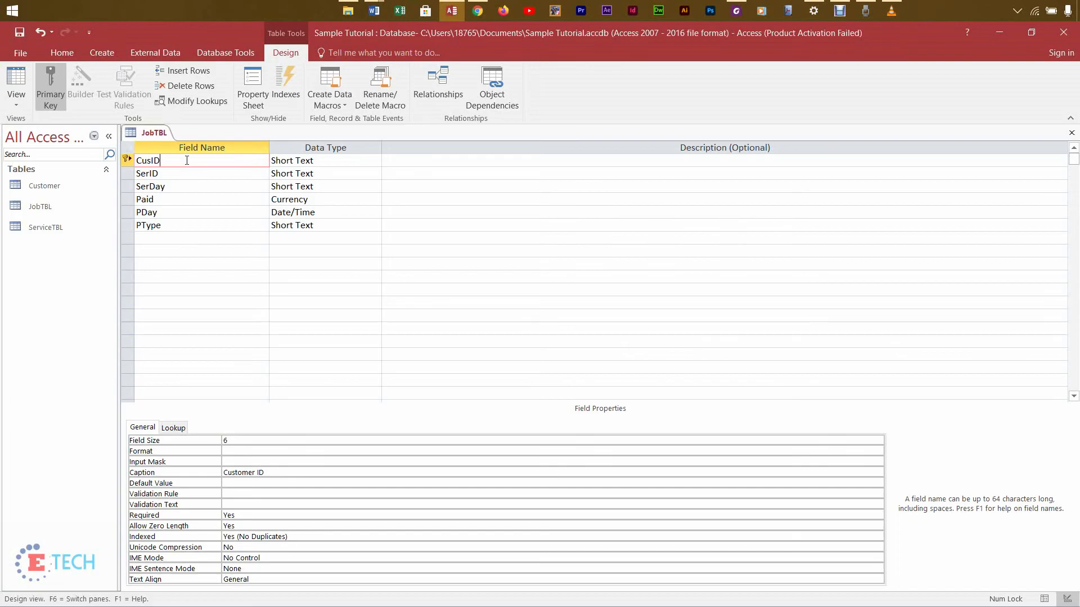
left_click(51, 90)
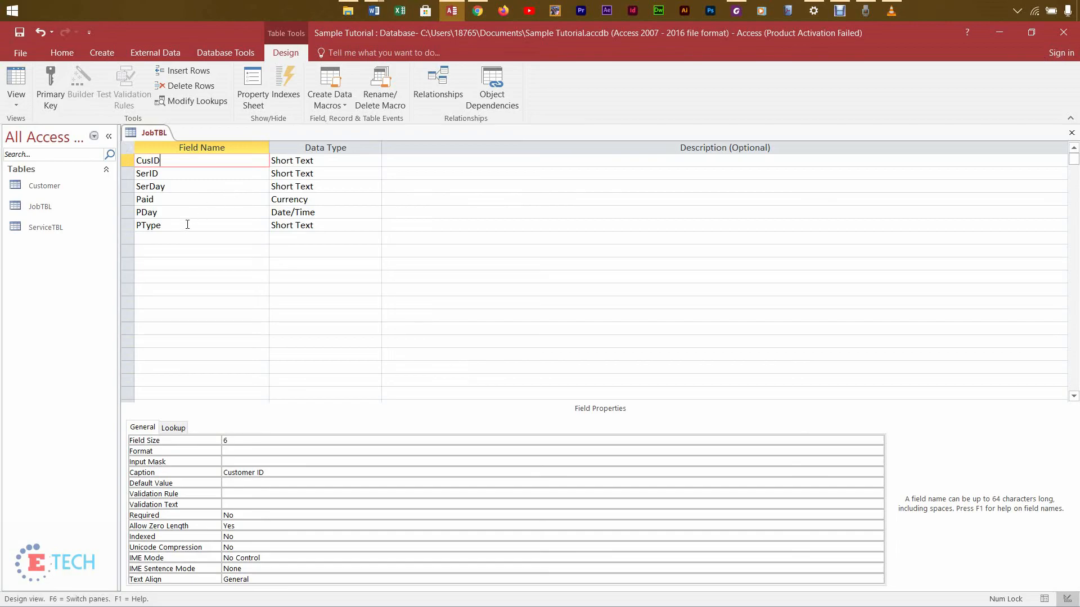
left_click(1071, 132)
left_click(493, 360)
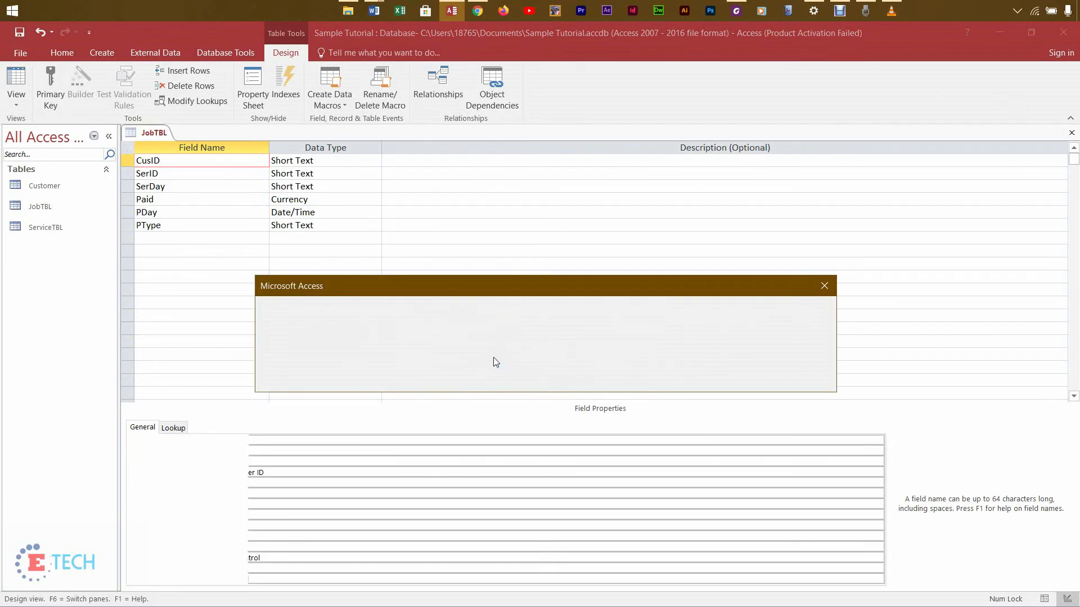
left_click(512, 379)
Step: Open the Customer, JobTBL and ServiceTBL tables in Datasheet view to review their columns, ending on Customer
double_click(46, 185)
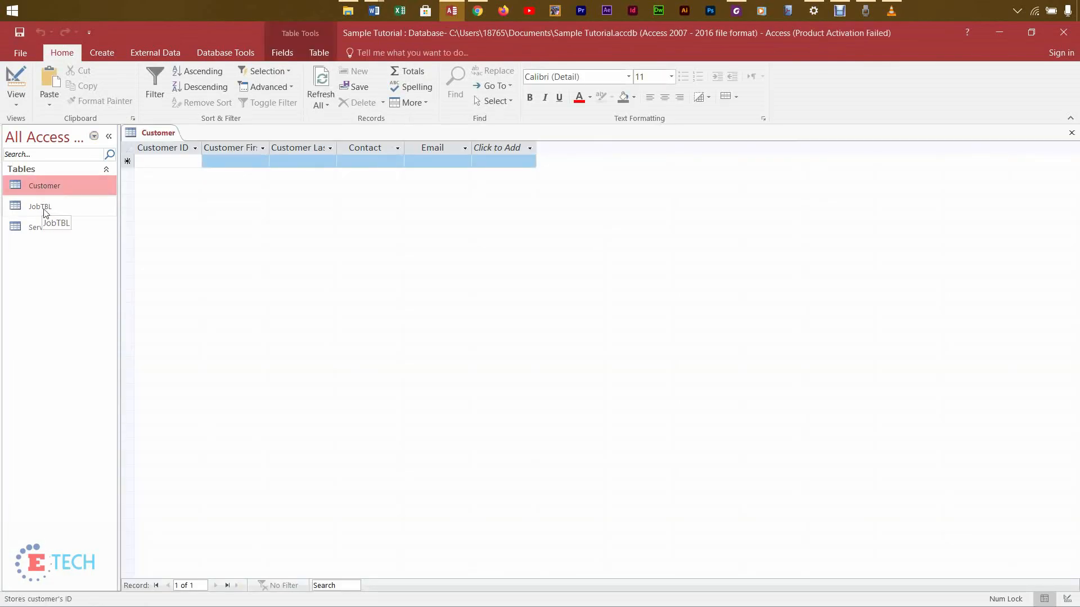
double_click(44, 206)
double_click(48, 227)
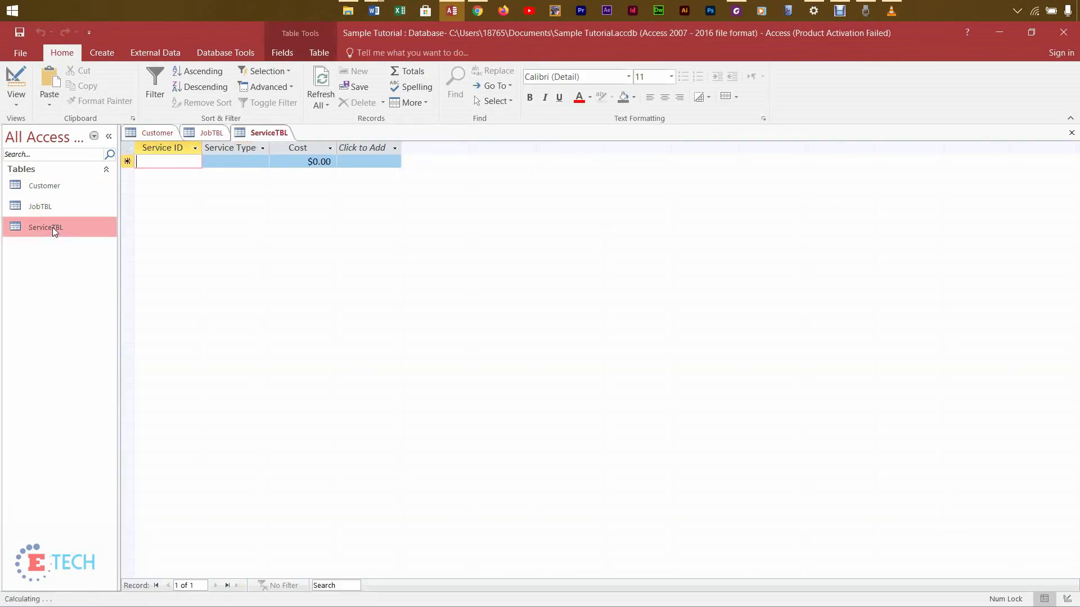
double_click(53, 212)
double_click(53, 184)
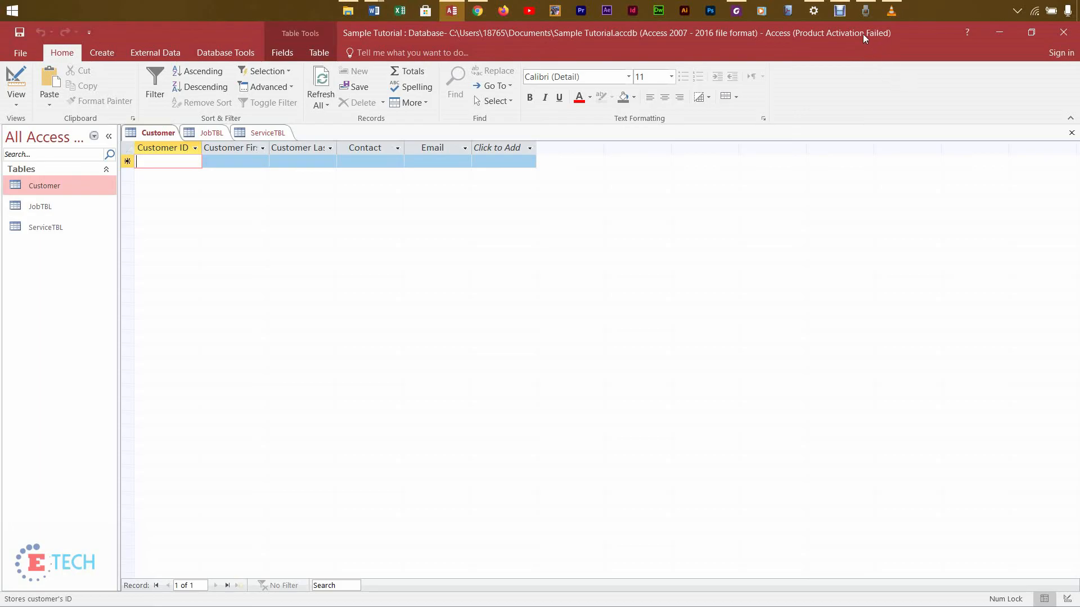
left_click(839, 11)
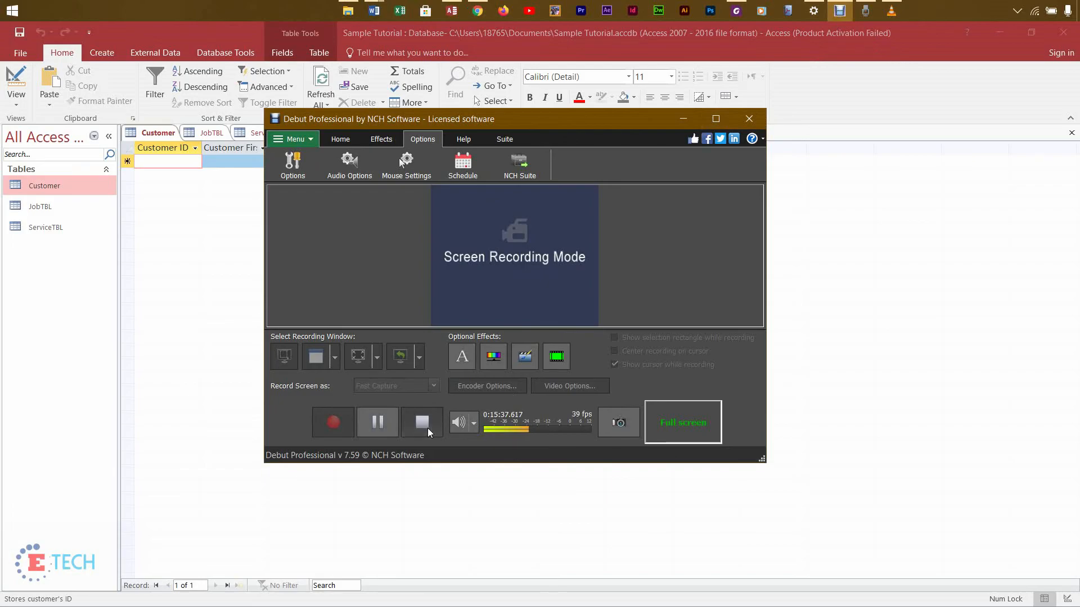